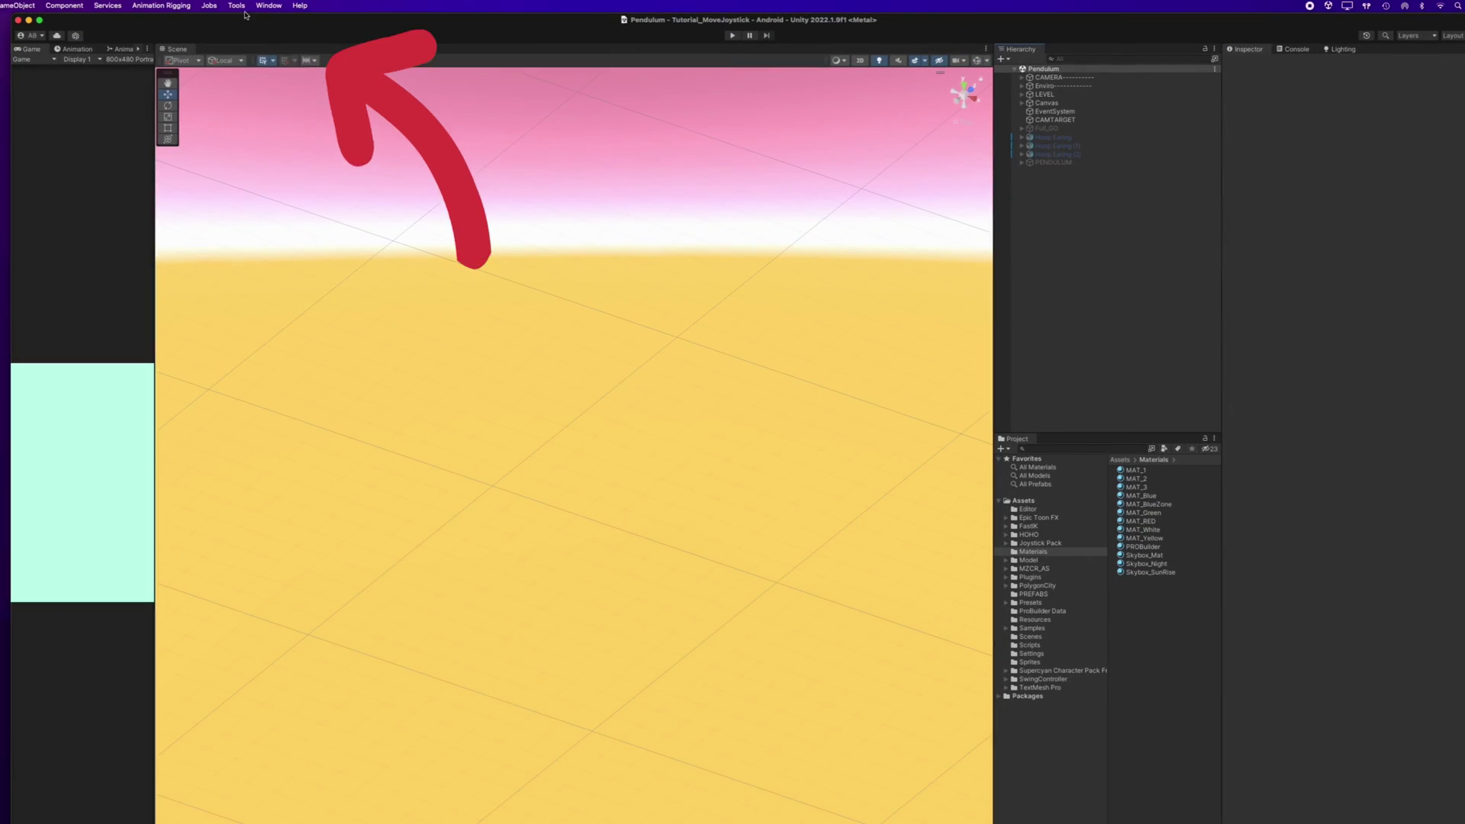
# Step: Open the ProBuilder Window, dock it beside the Scene tab and narrow it to one column
pyautogui.click(239, 6)
pyautogui.moveTo(259, 22)
pyautogui.click(320, 21)
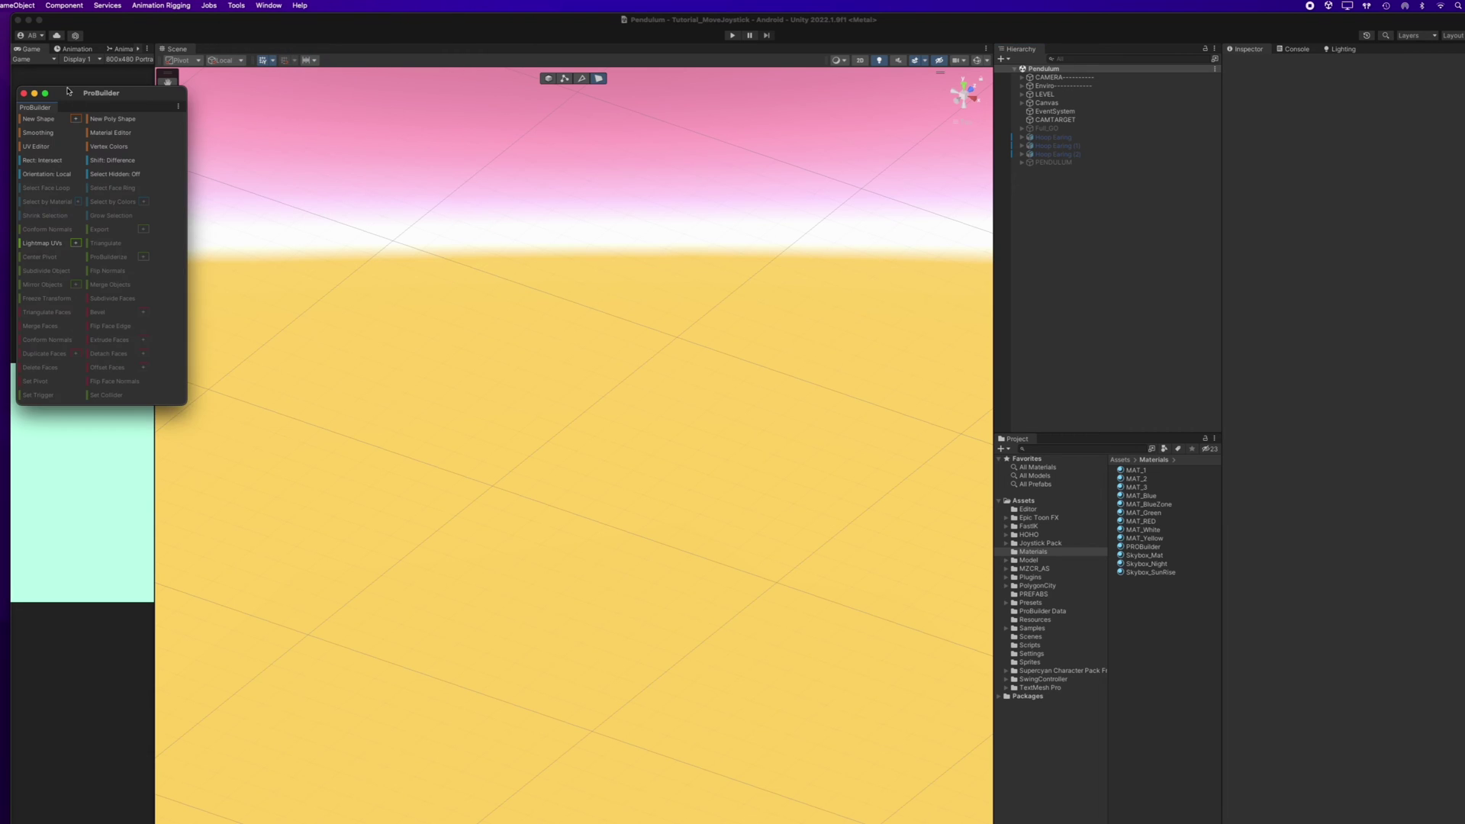
pyautogui.moveTo(47, 106); pyautogui.dragTo(162, 77)
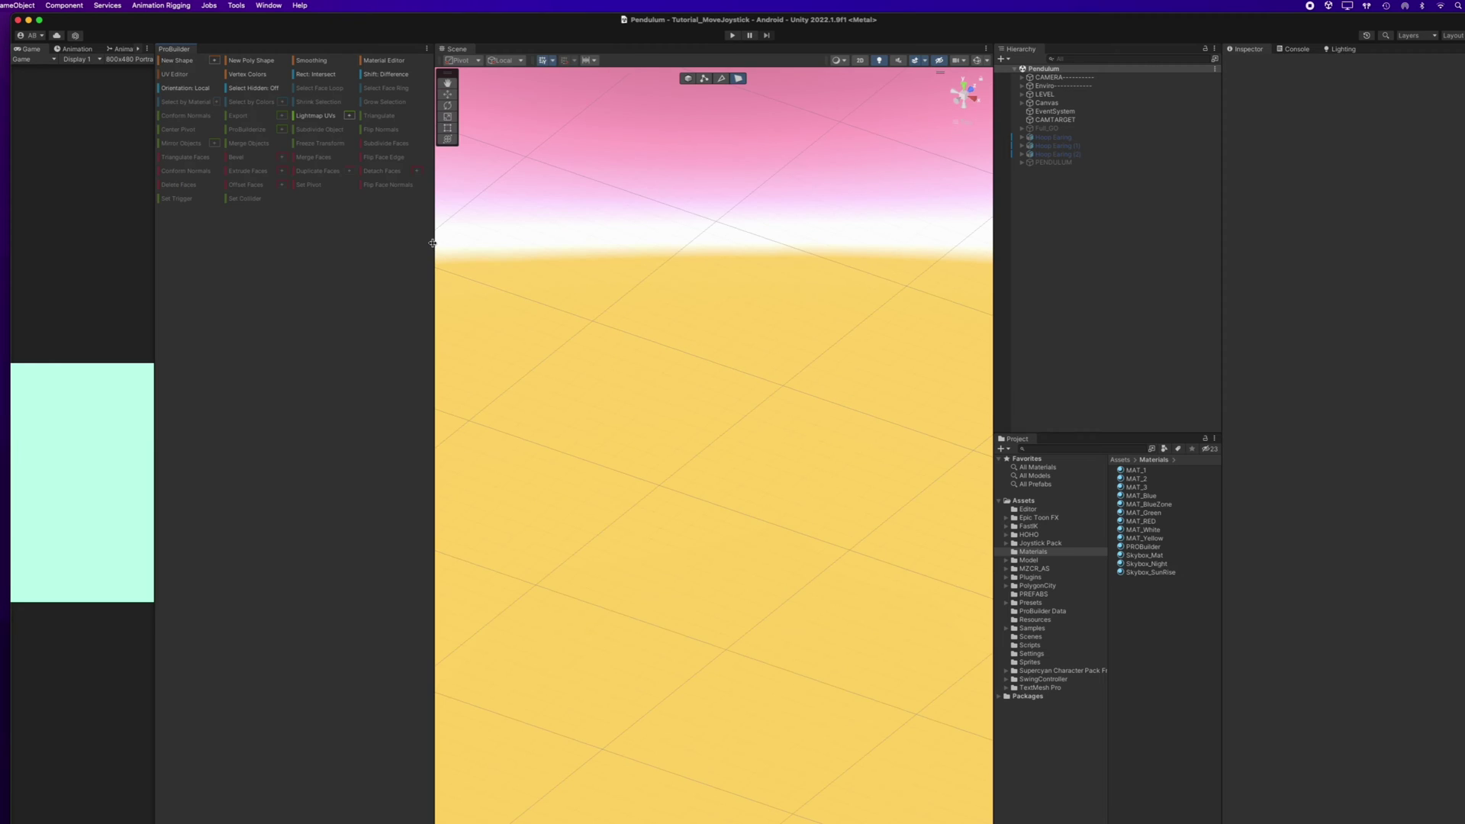
pyautogui.moveTo(432, 243); pyautogui.dragTo(246, 239)
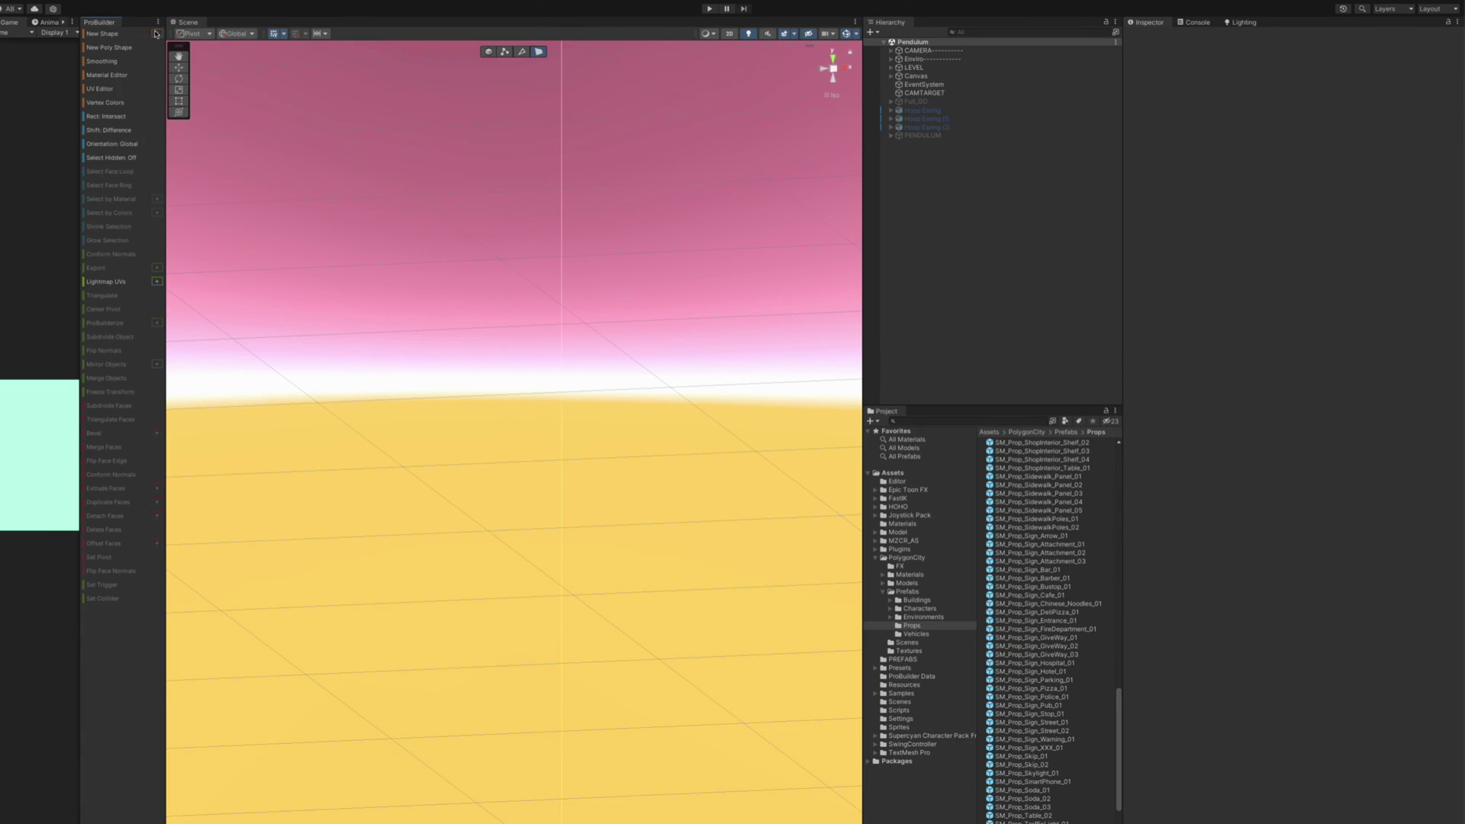
# Step: Build a new ProBuilder cube sized X 6, Y 5, Z 10
pyautogui.click(157, 34)
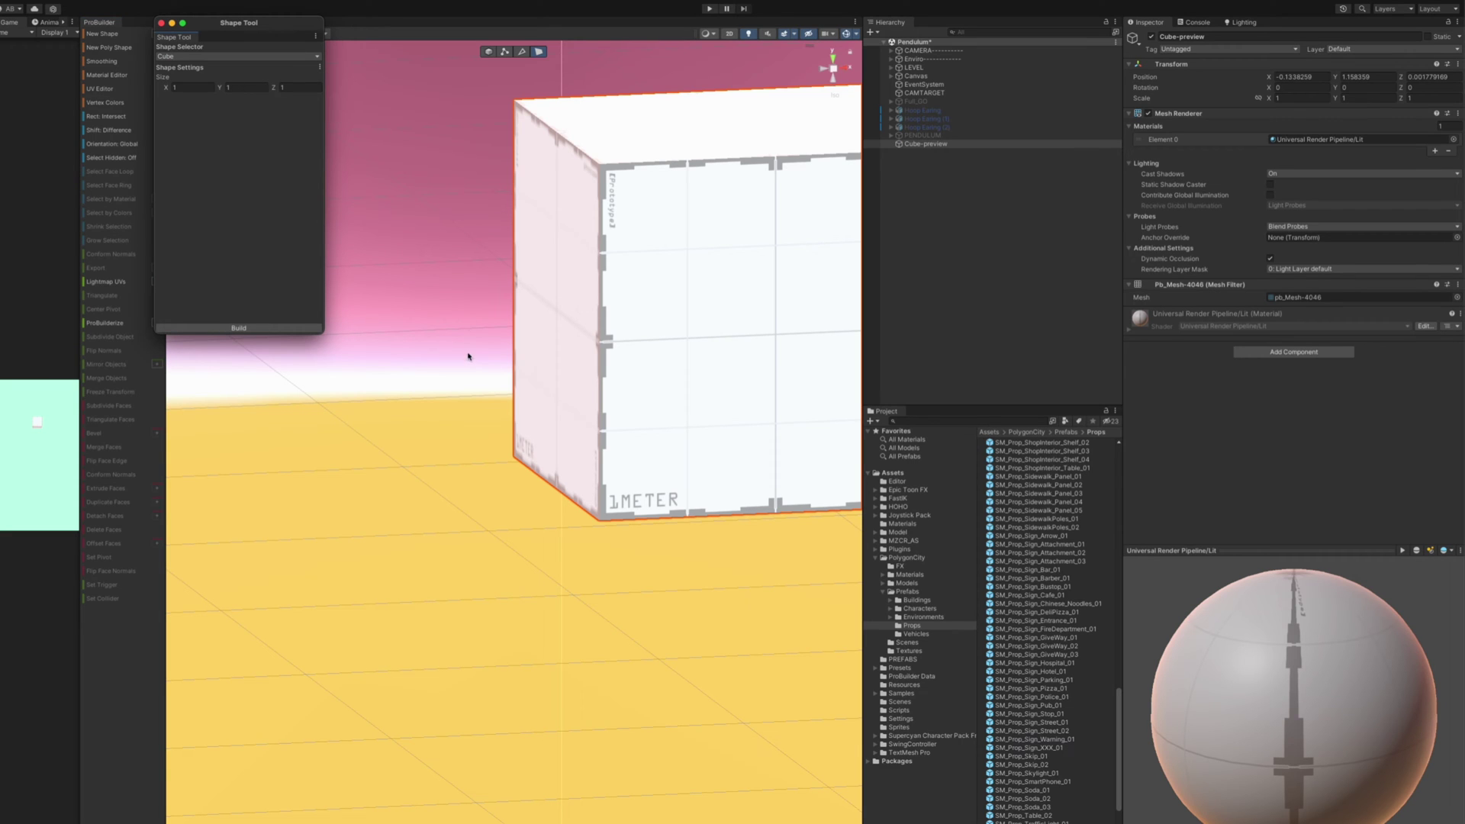
pyautogui.click(191, 88)
pyautogui.write('6')
pyautogui.press('Tab')
pyautogui.write('5')
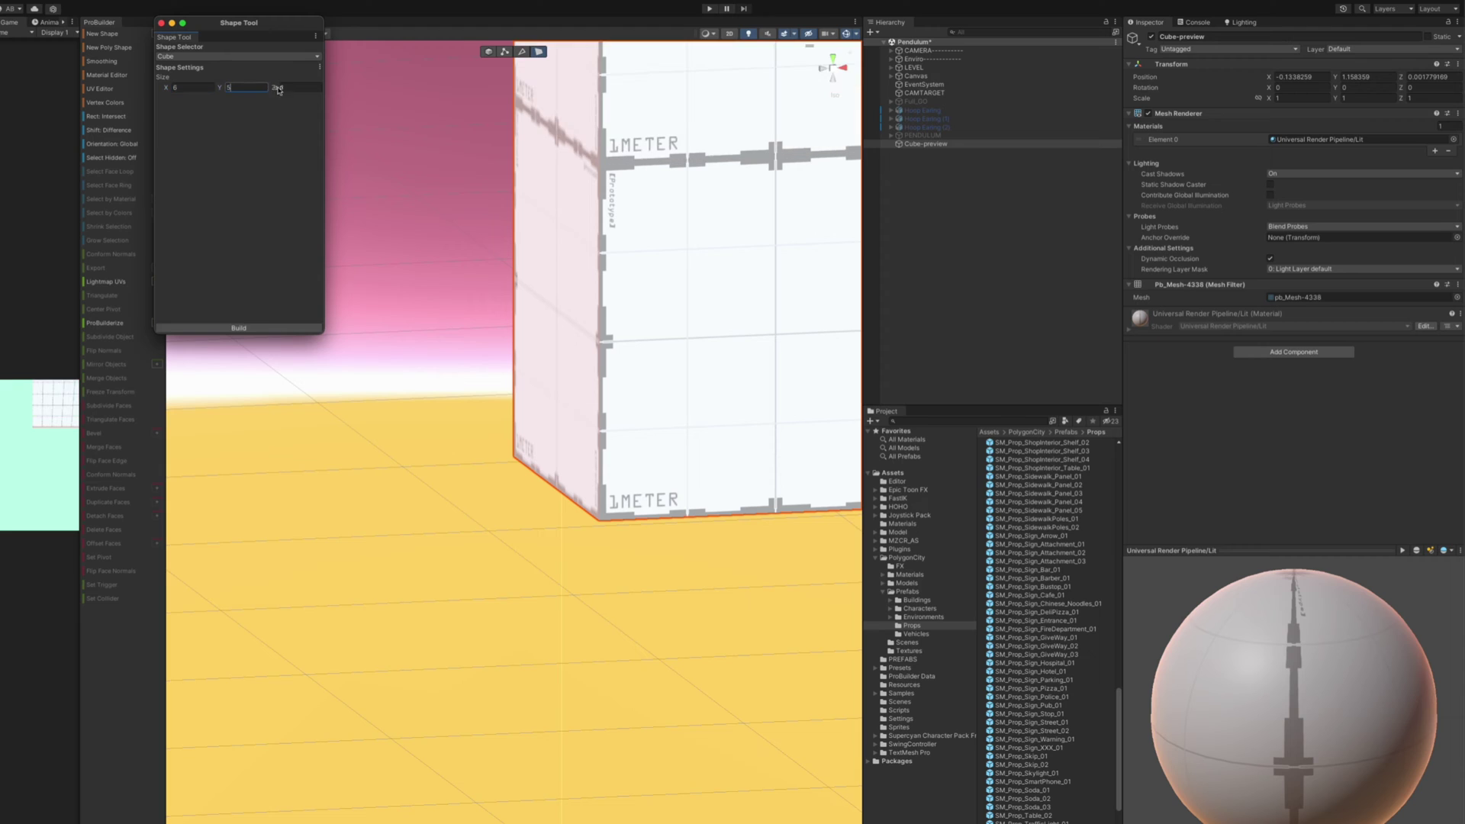
pyautogui.write('10')
pyautogui.click(238, 328)
pyautogui.click(160, 23)
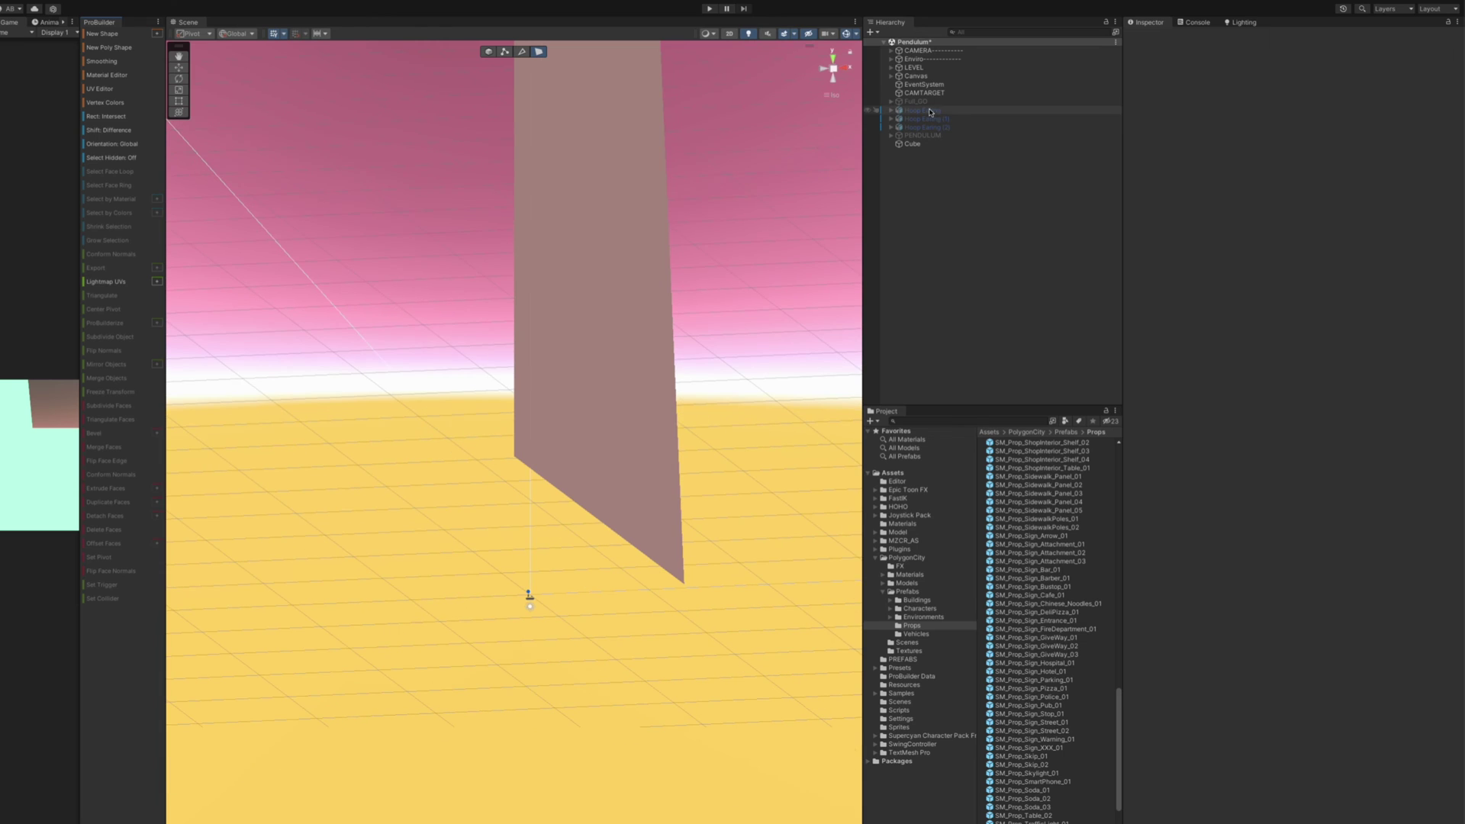
# Step: Set the Cube's position to 0, 0, 0 in the Inspector
pyautogui.click(915, 144)
pyautogui.click(1303, 74)
pyautogui.write('0')
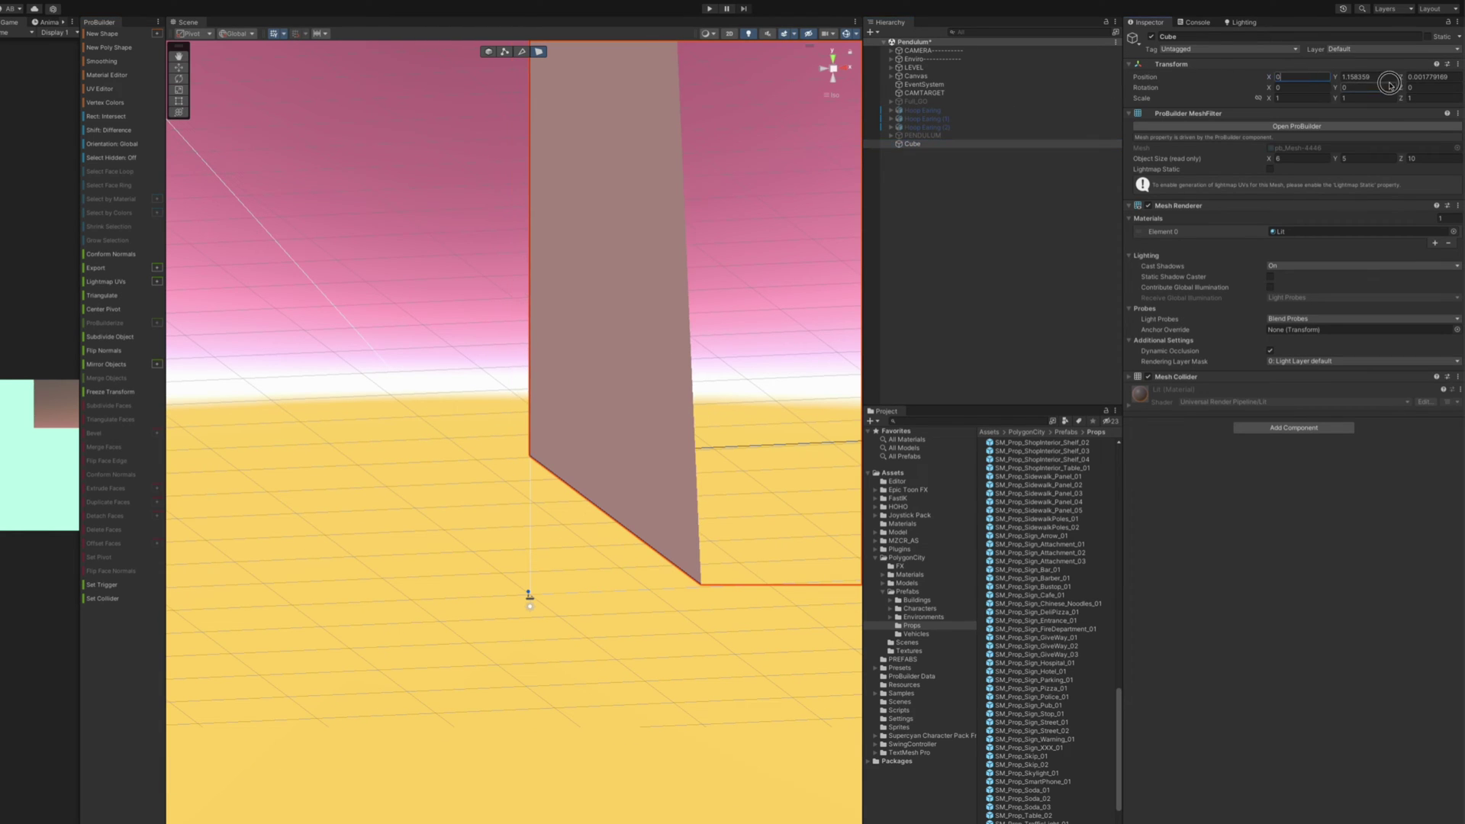
pyautogui.press('Tab')
pyautogui.write('0')
pyautogui.press('Tab')
pyautogui.write('0')
pyautogui.scroll(-5, 478, 441)
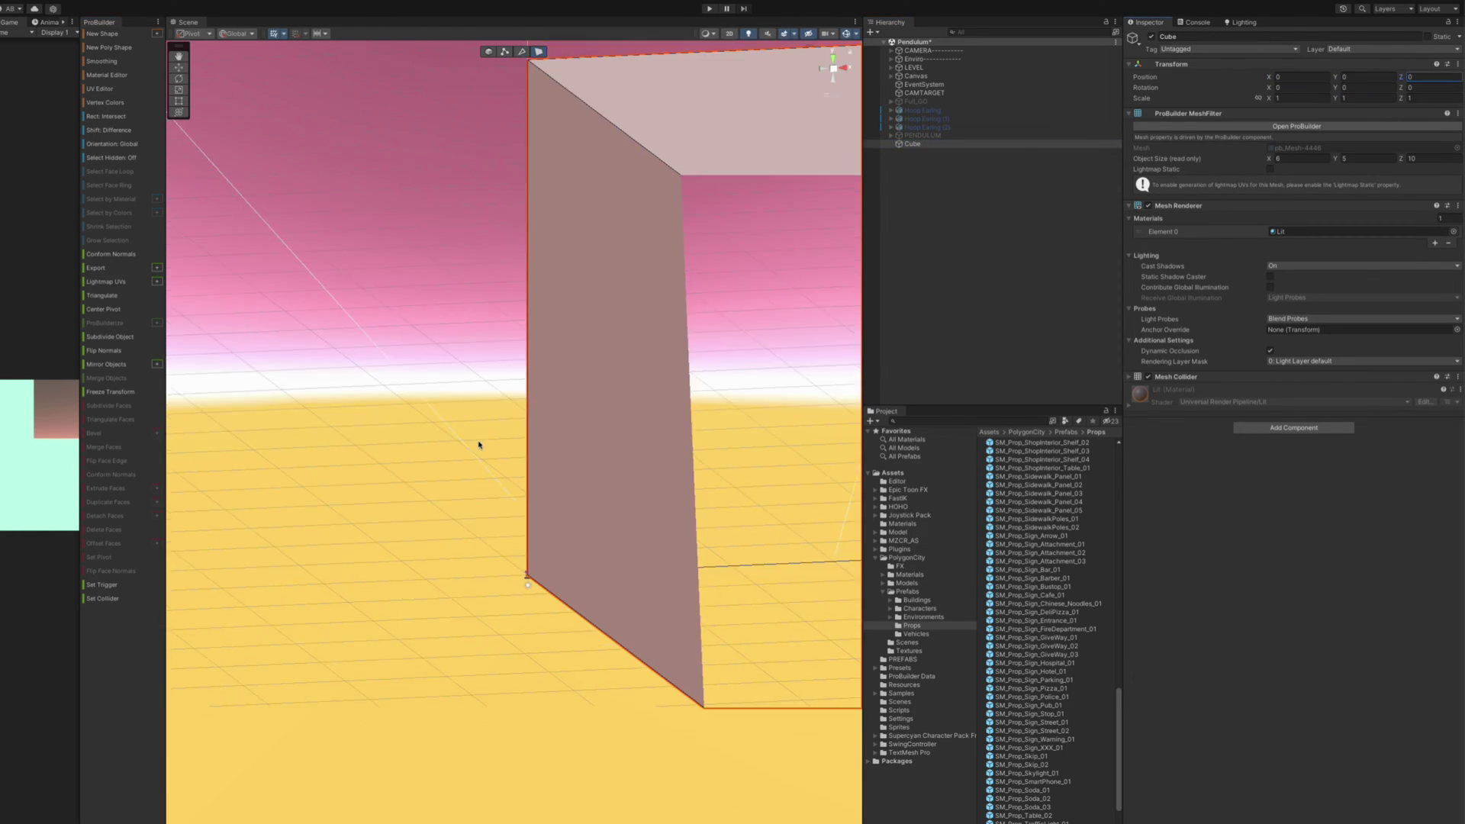
pyautogui.keyDown('alt'); pyautogui.moveTo(432, 337); pyautogui.dragTo(414, 375); pyautogui.keyUp('alt')
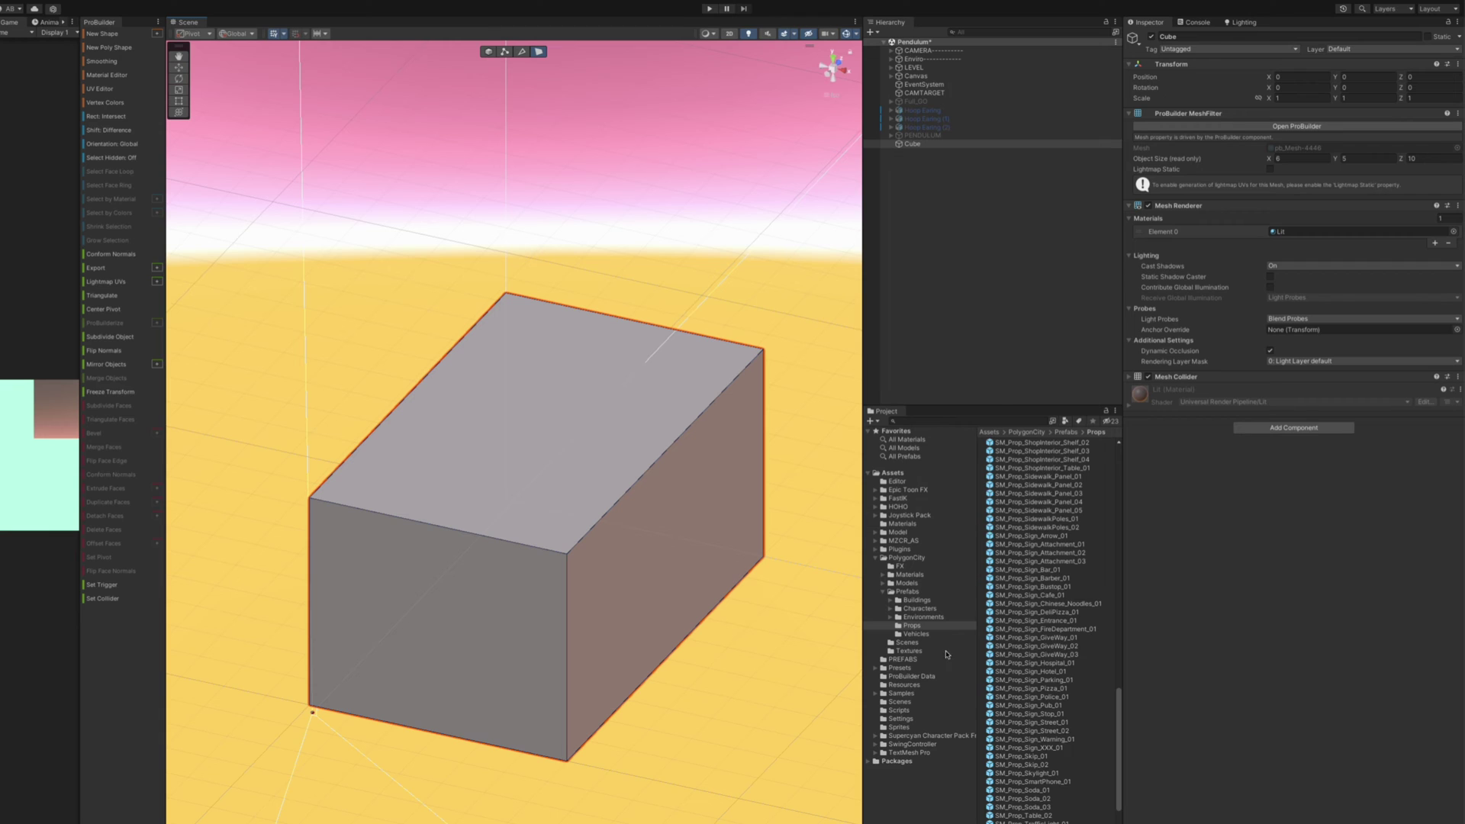
# Step: Apply the PROBuilder grid material from the Materials folder to the Cube's Mesh Renderer
pyautogui.click(899, 523)
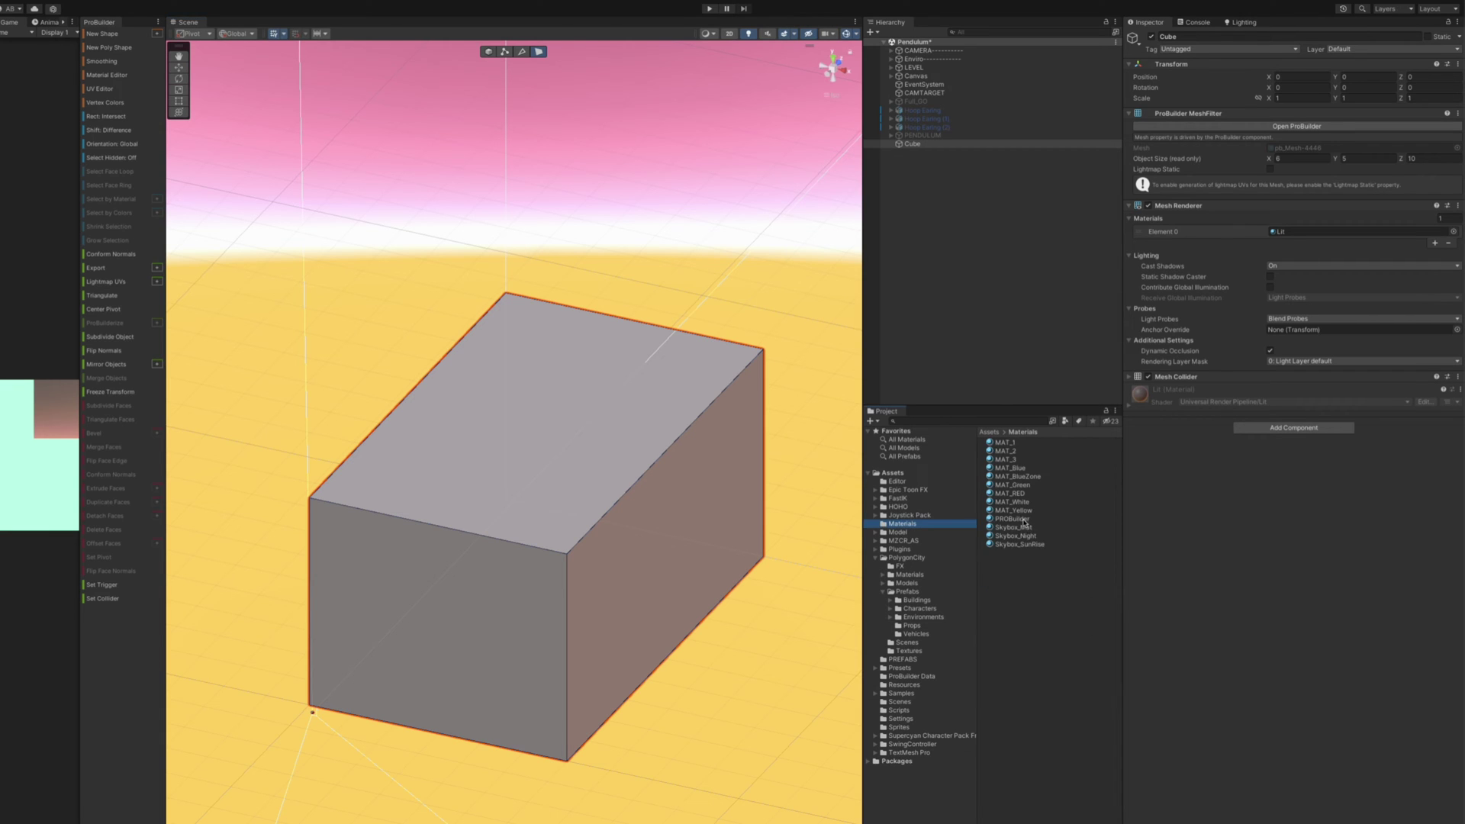
pyautogui.moveTo(1024, 521); pyautogui.dragTo(1293, 231)
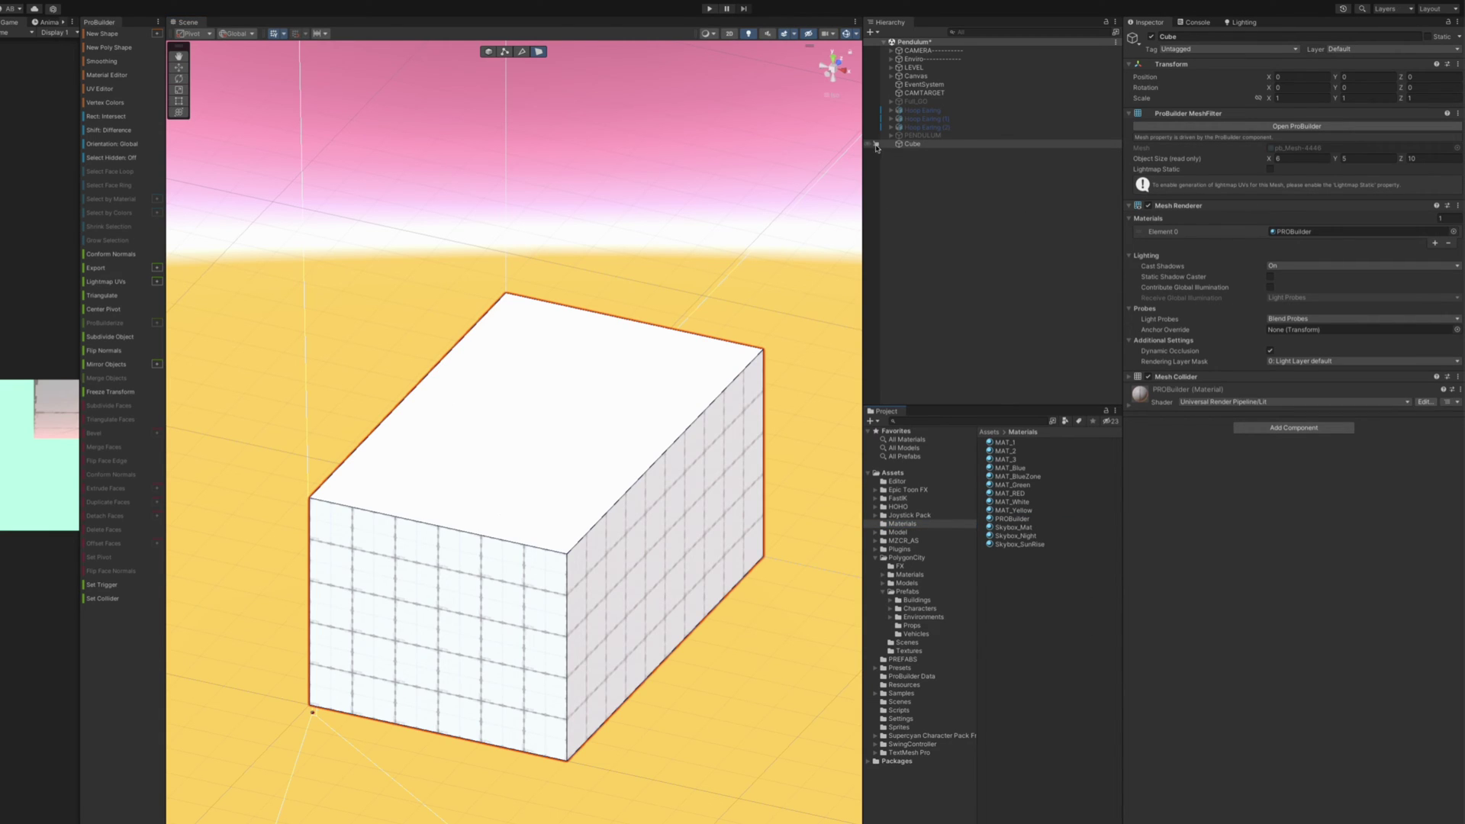
pyautogui.click(911, 144)
# Step: Move the Cube's pivot to its top front-left corner vertex
pyautogui.click(504, 51)
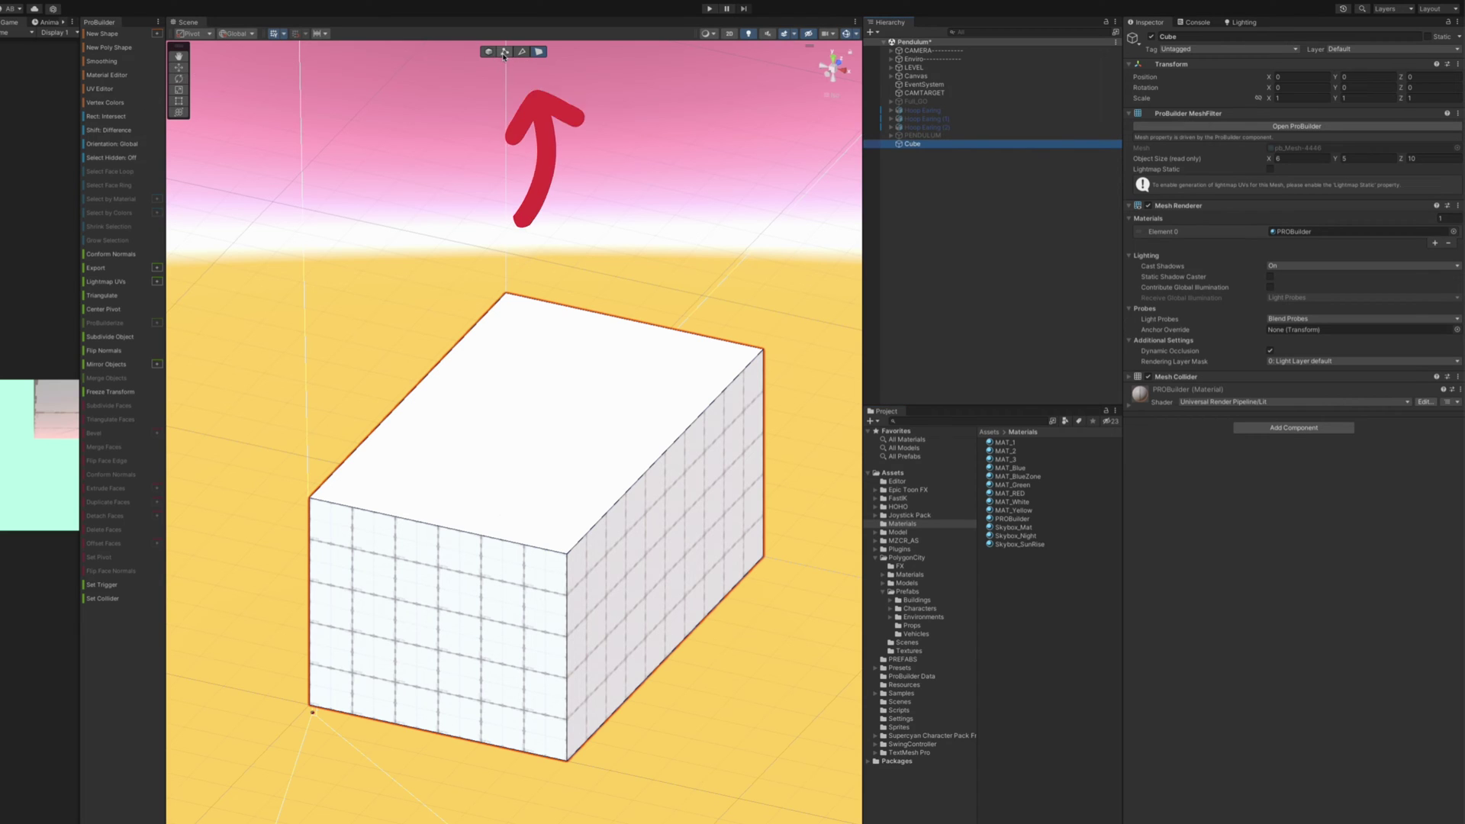
pyautogui.click(313, 500)
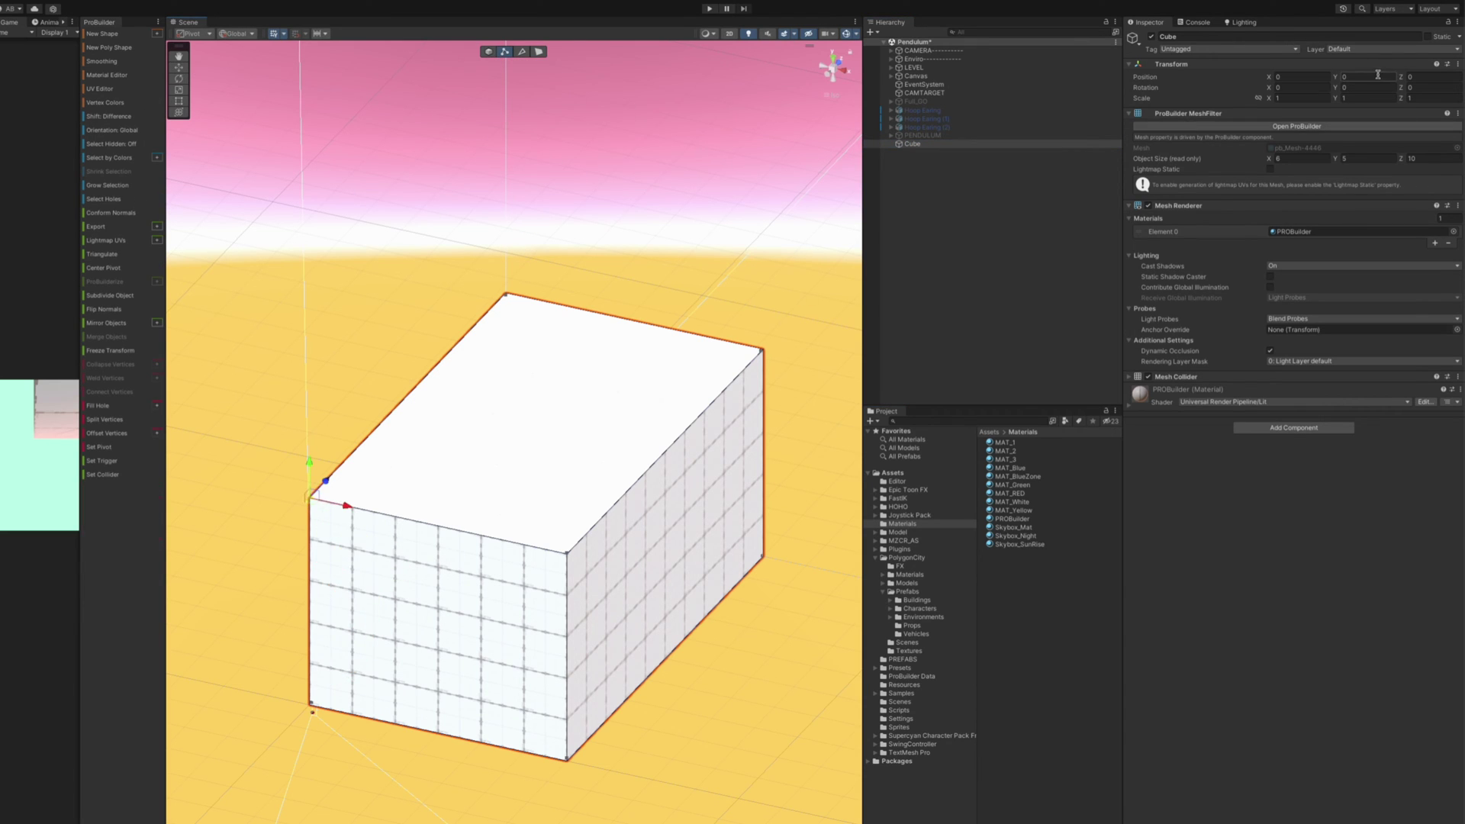
pyautogui.click(106, 447)
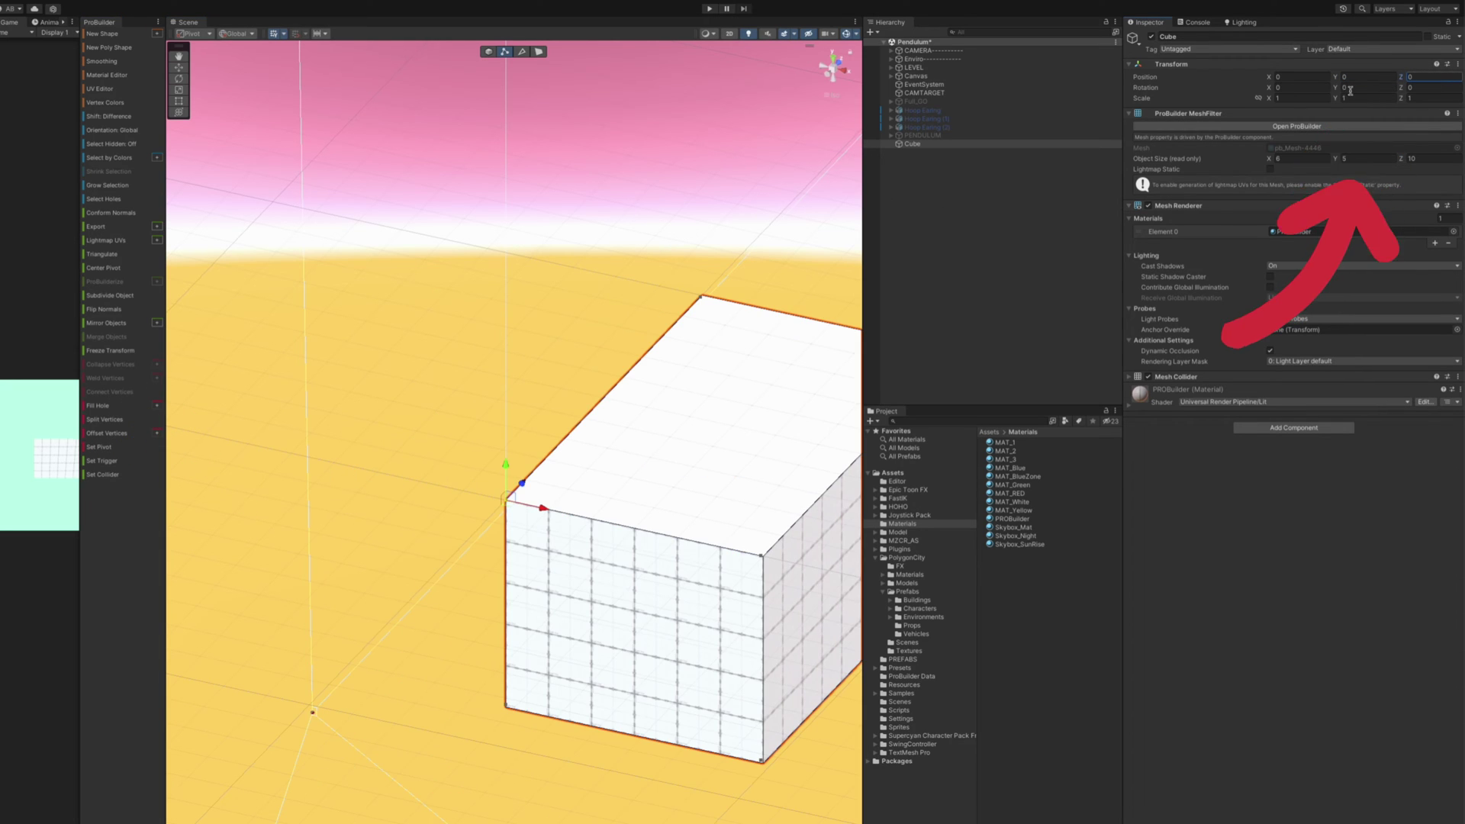
pyautogui.moveTo(589, 360); pyautogui.dragTo(424, 448, button='middle')
pyautogui.scroll(2, 459, 449)
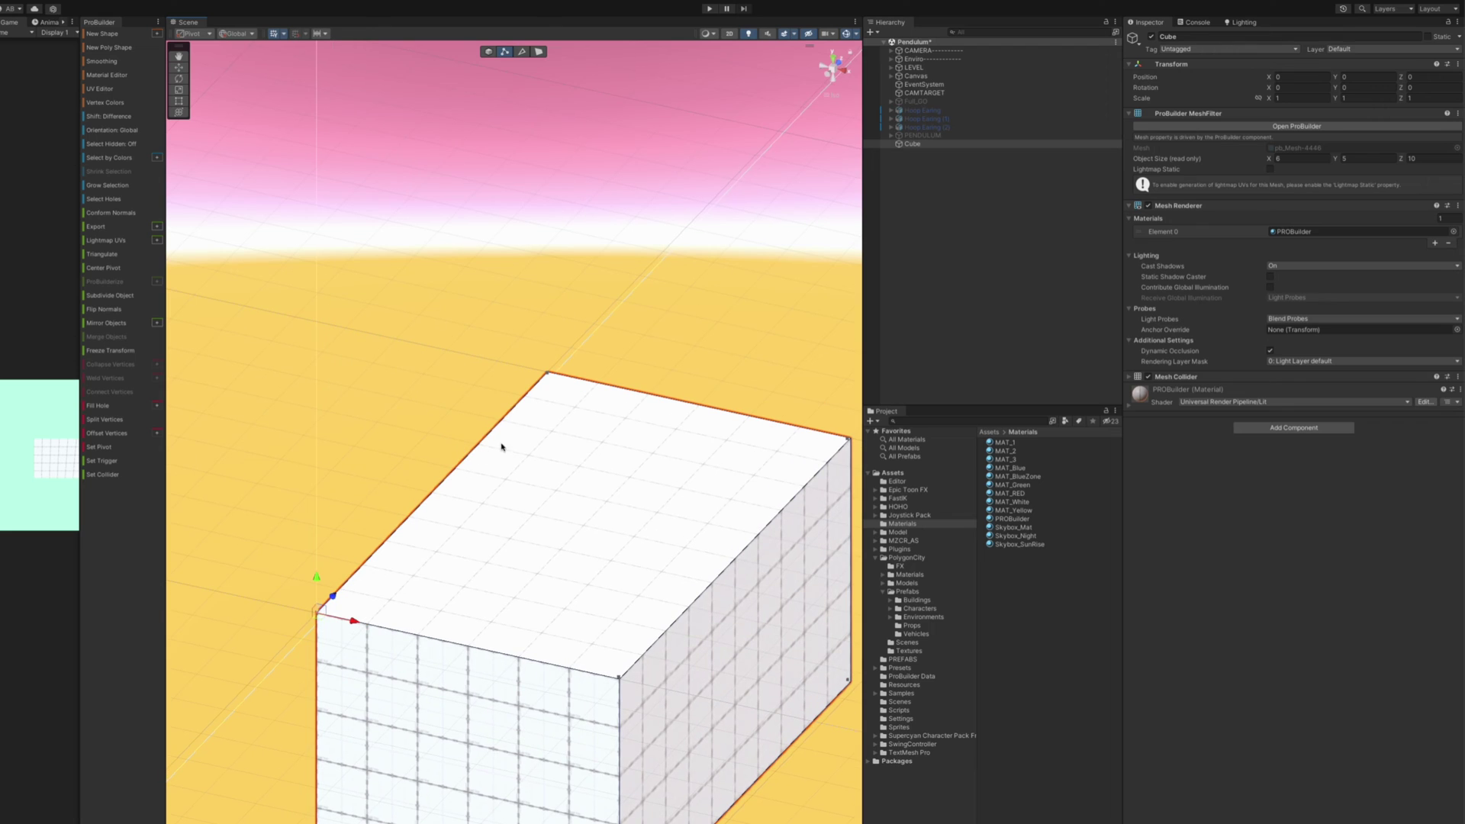
# Step: Insert an edge loop from a vertical edge and slide it to just below the cube's top
pyautogui.click(520, 51)
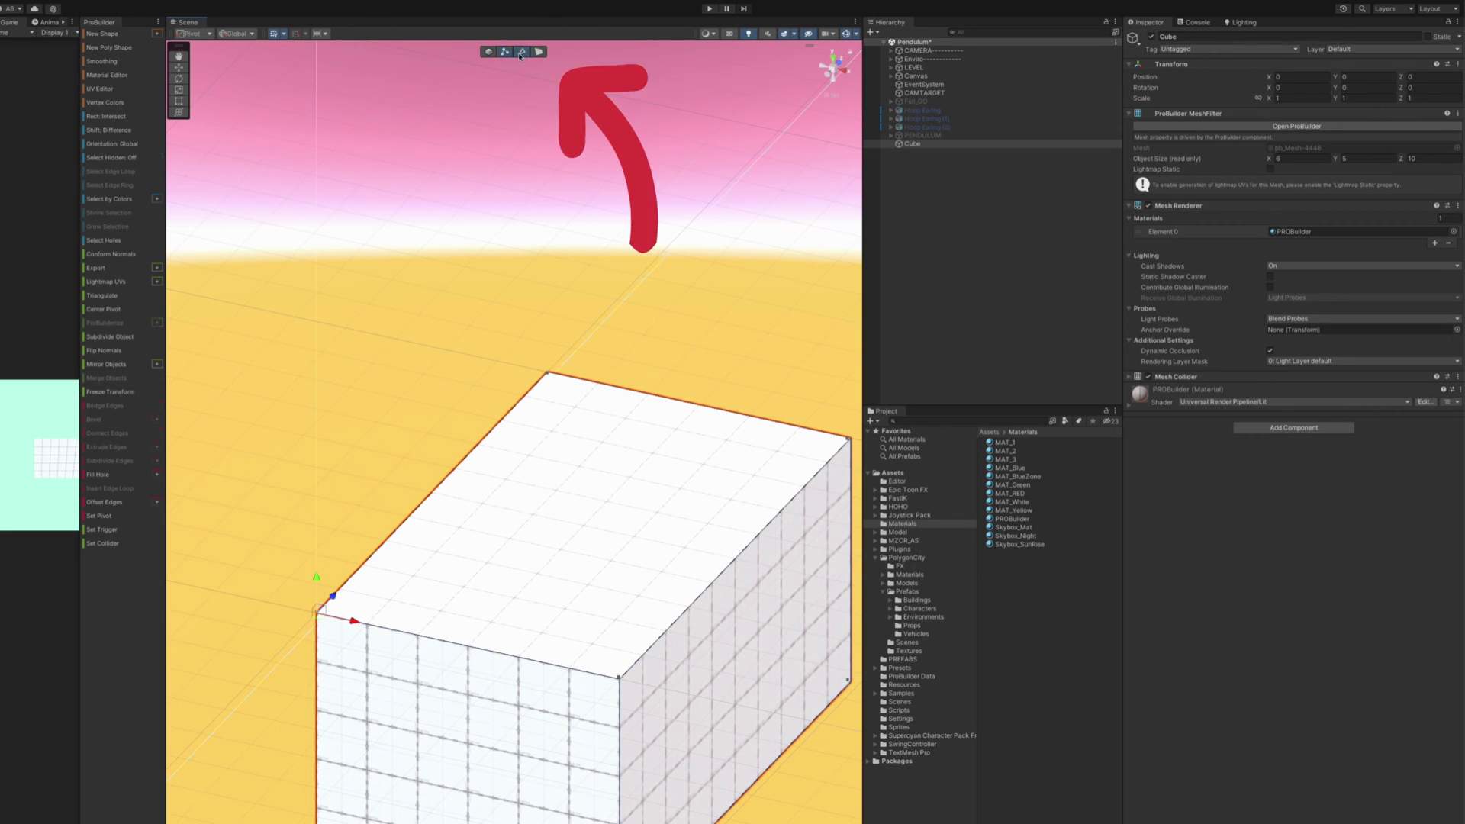
pyautogui.click(316, 708)
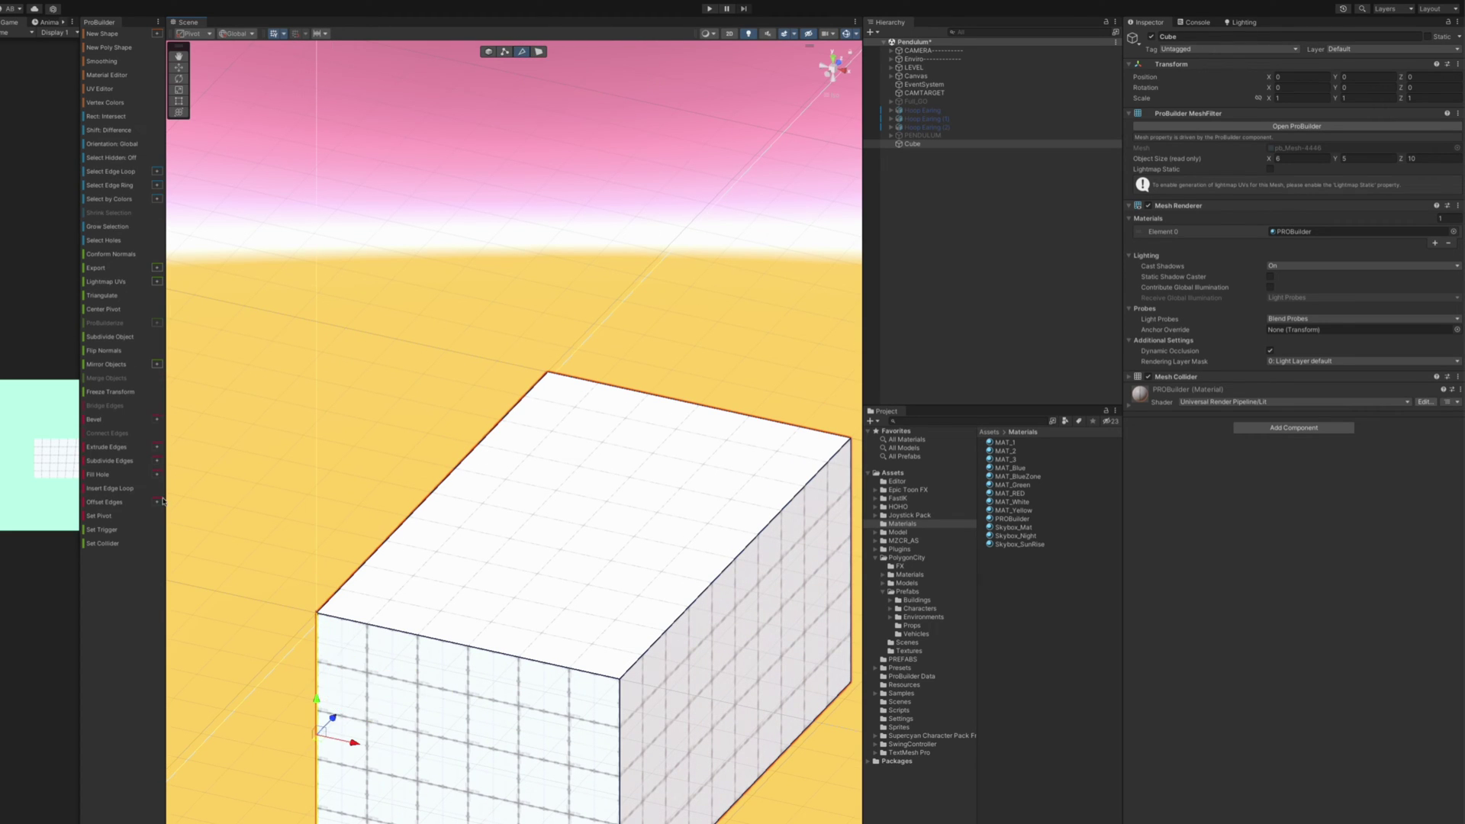
pyautogui.click(103, 490)
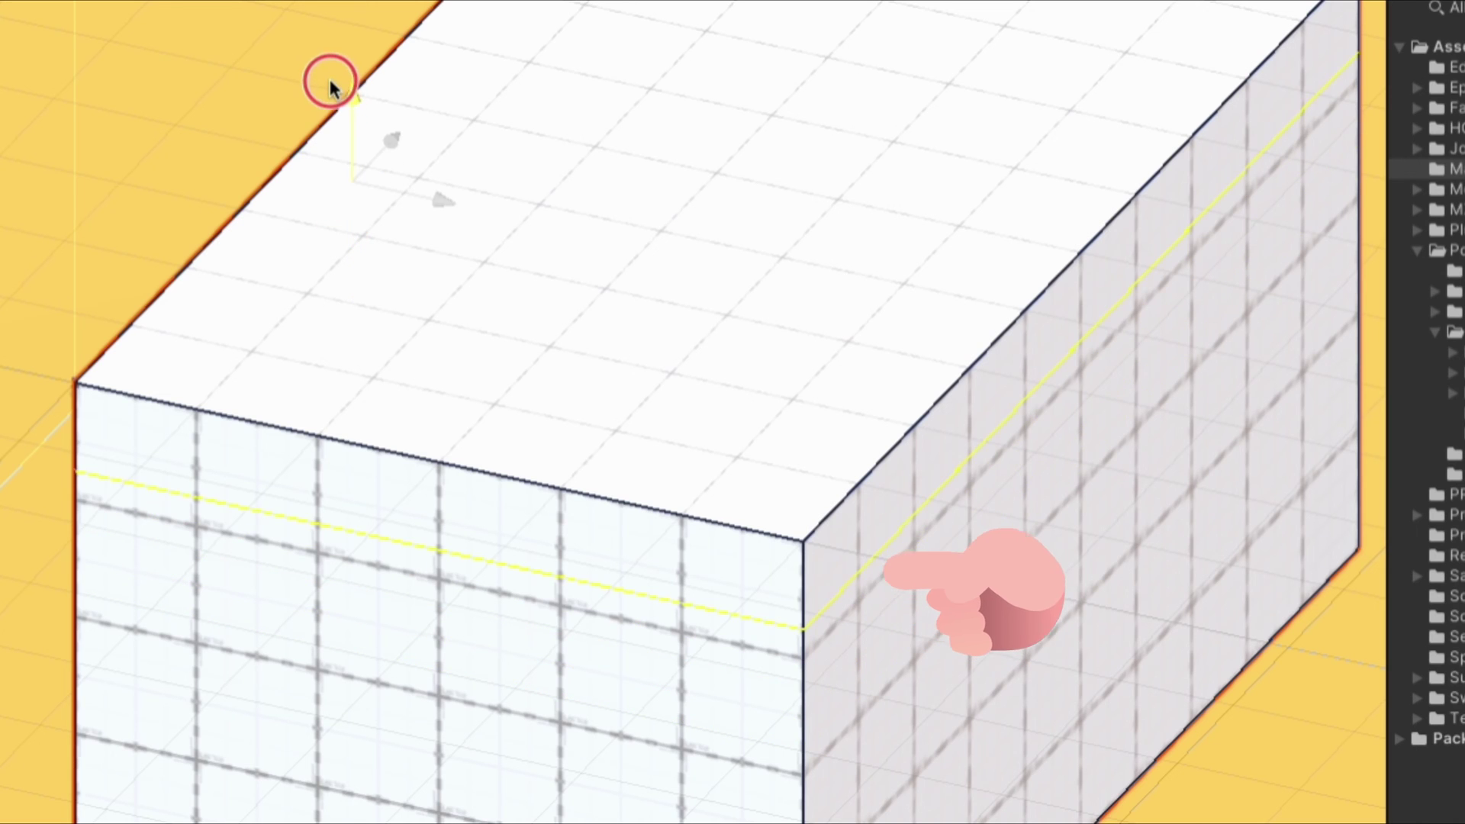
pyautogui.moveTo(330, 80); pyautogui.dragTo(328, 68)
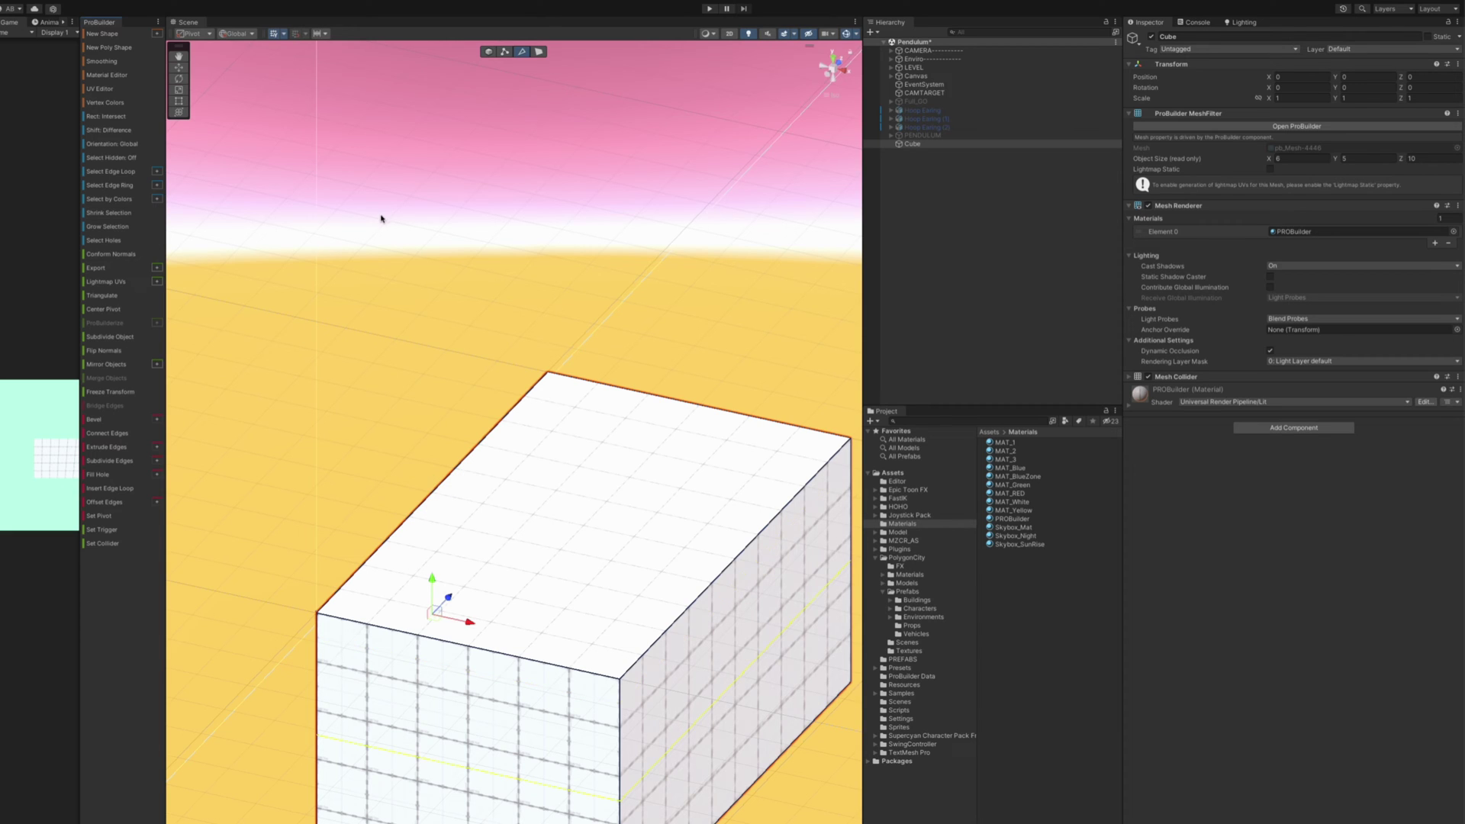
pyautogui.moveTo(432, 485)
pyautogui.mouseDown()
pyautogui.moveTo(430, 555)
pyautogui.moveTo(440, 486)
pyautogui.mouseUp()
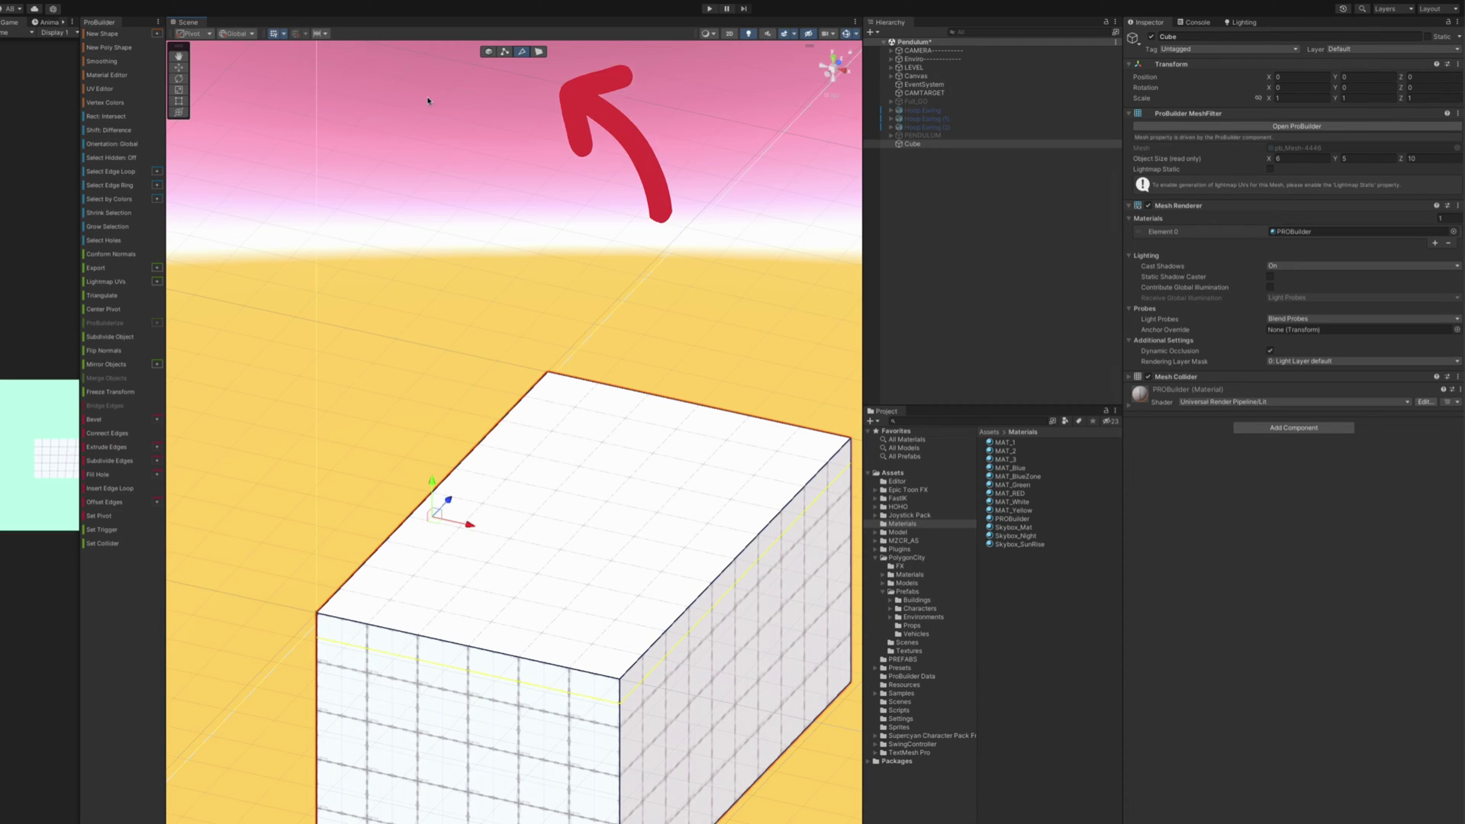
# Step: Select the thin top band faces on both long sides of the cube
pyautogui.click(538, 51)
pyautogui.click(734, 582)
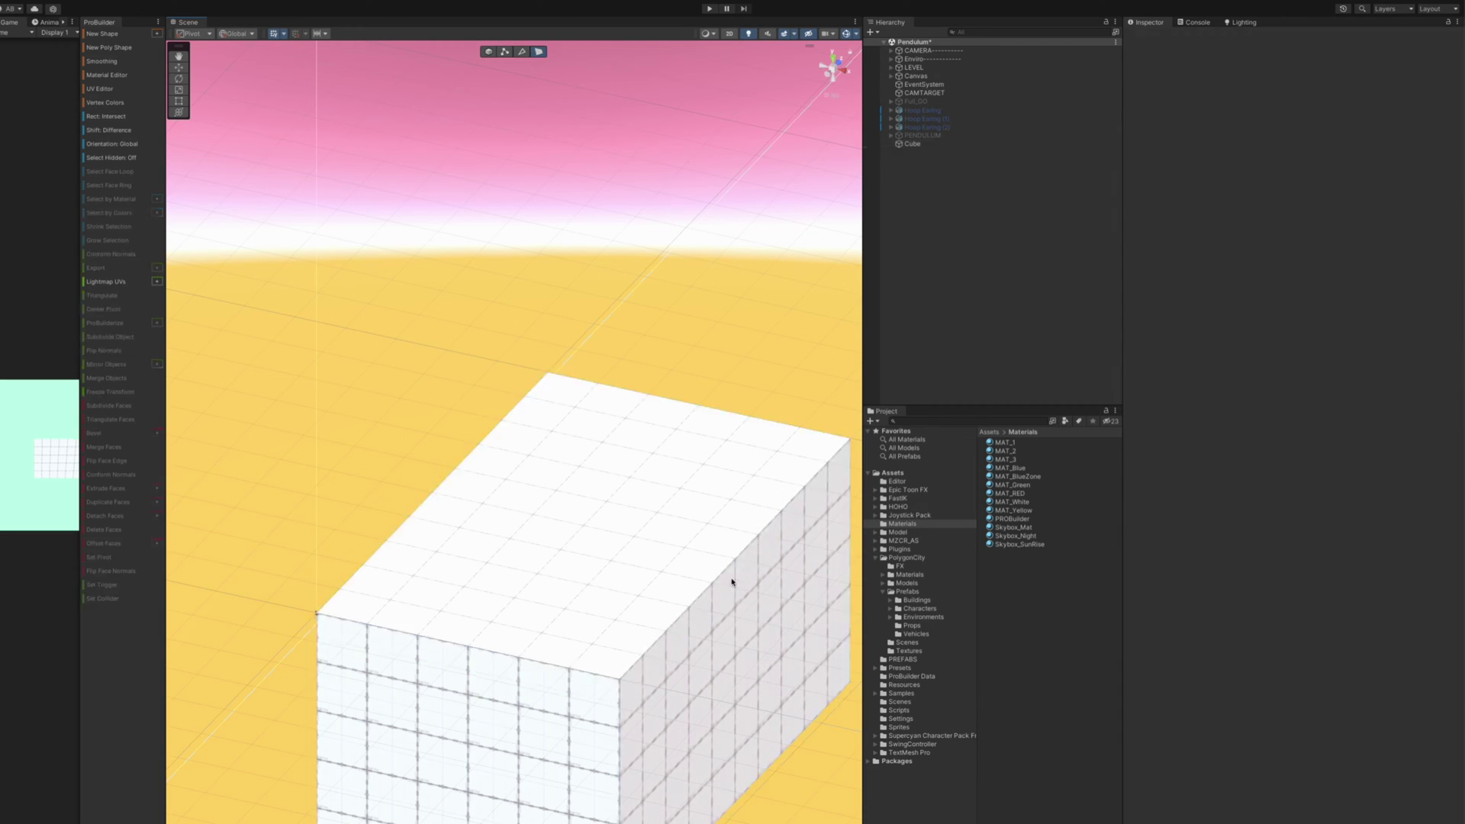
pyautogui.moveTo(631, 556); pyautogui.dragTo(608, 564, button='right')
pyautogui.click(646, 658)
pyautogui.click(687, 681)
pyautogui.click(672, 647)
pyautogui.click(680, 643)
pyautogui.click(679, 639)
pyautogui.keyDown('alt'); pyautogui.moveTo(352, 531); pyautogui.dragTo(534, 534); pyautogui.keyUp('alt')
pyautogui.click(352, 639)
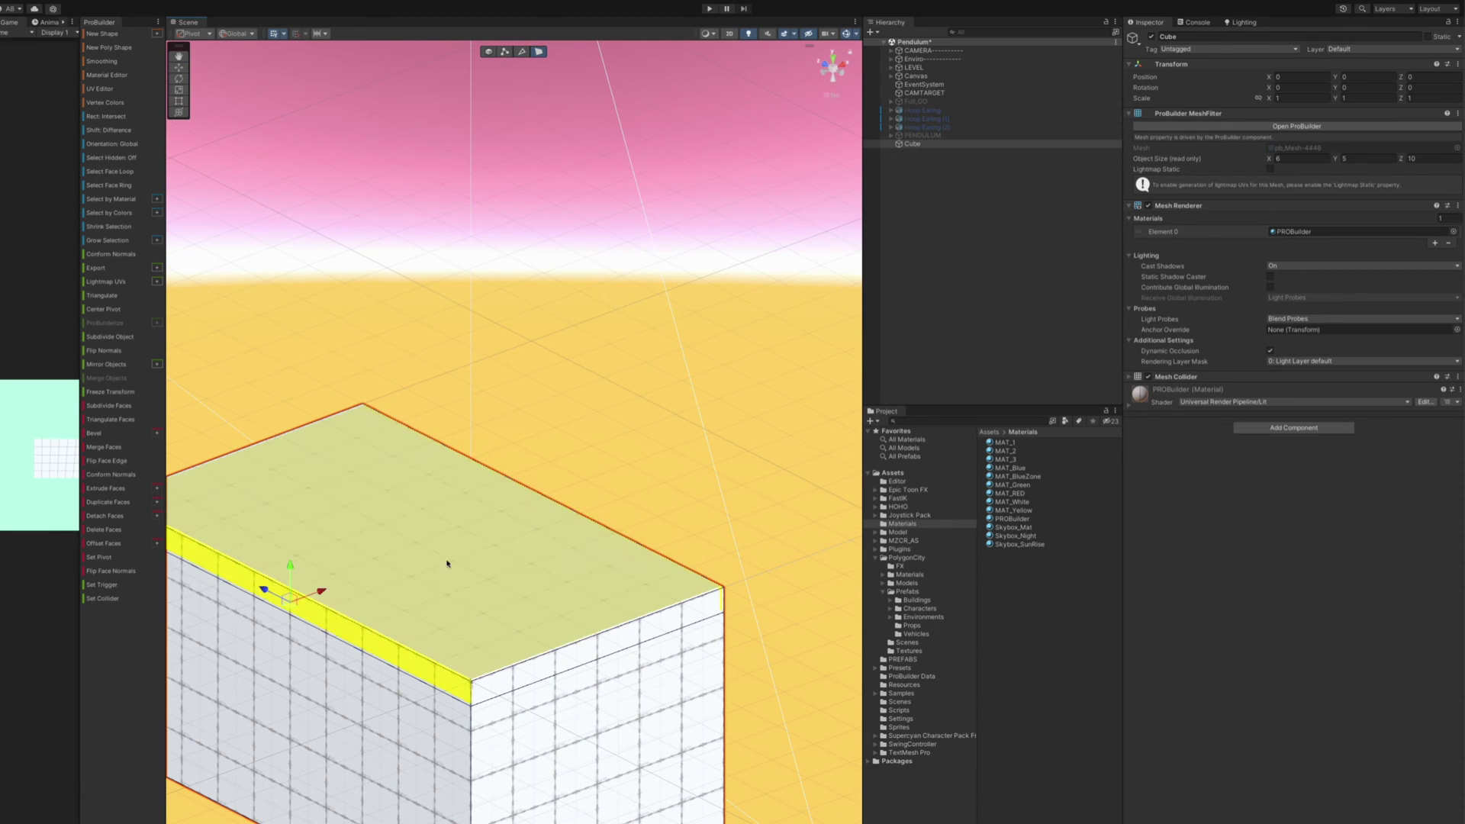
pyautogui.keyDown('alt'); pyautogui.moveTo(451, 557); pyautogui.dragTo(265, 595); pyautogui.keyUp('alt')
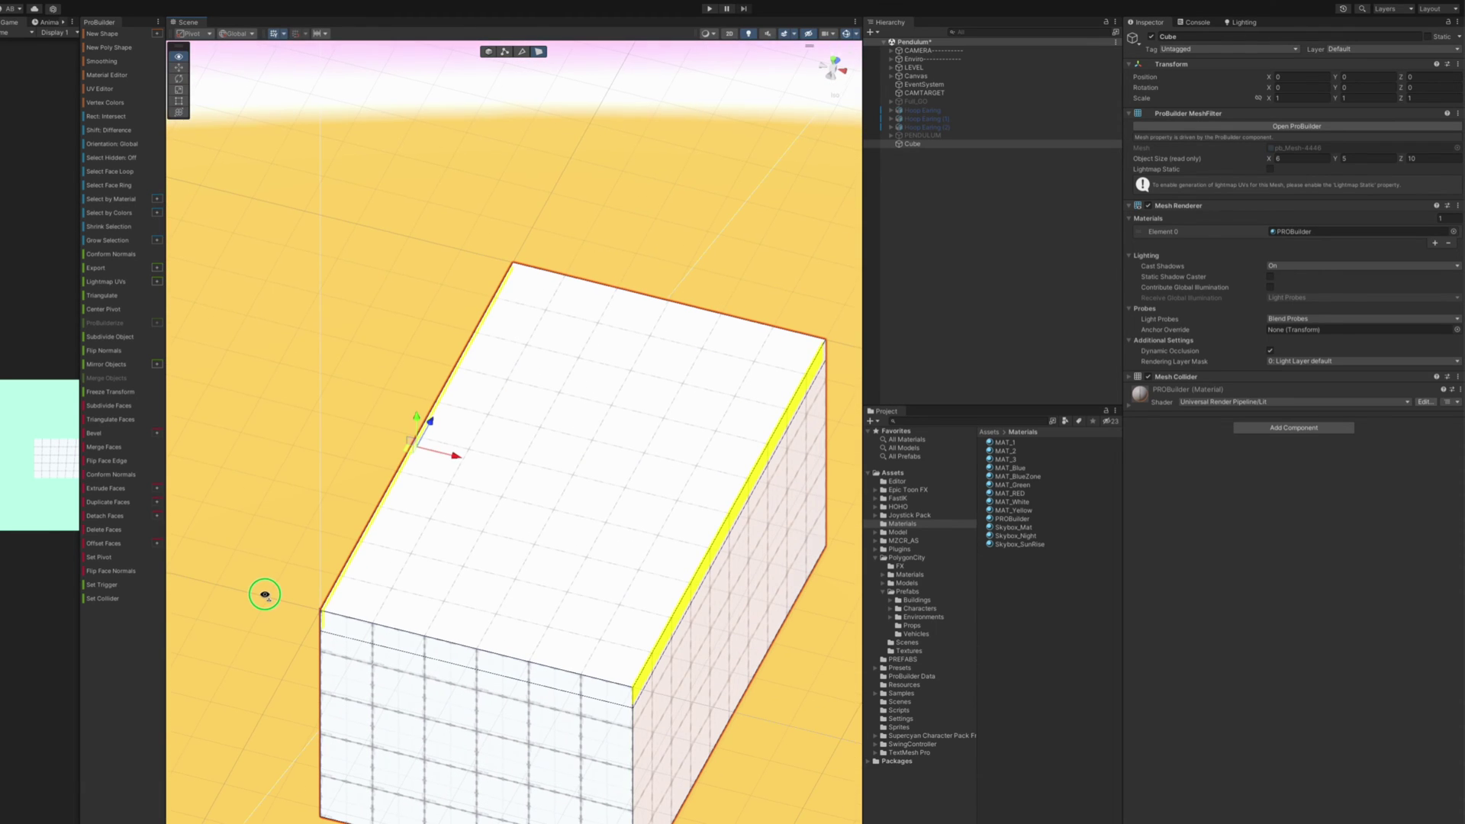
# Step: Extrude the two bands outward into a lip, widening the cube to 7 units
pyautogui.click(95, 489)
pyautogui.click(872, 274)
pyautogui.doubleClick(912, 144)
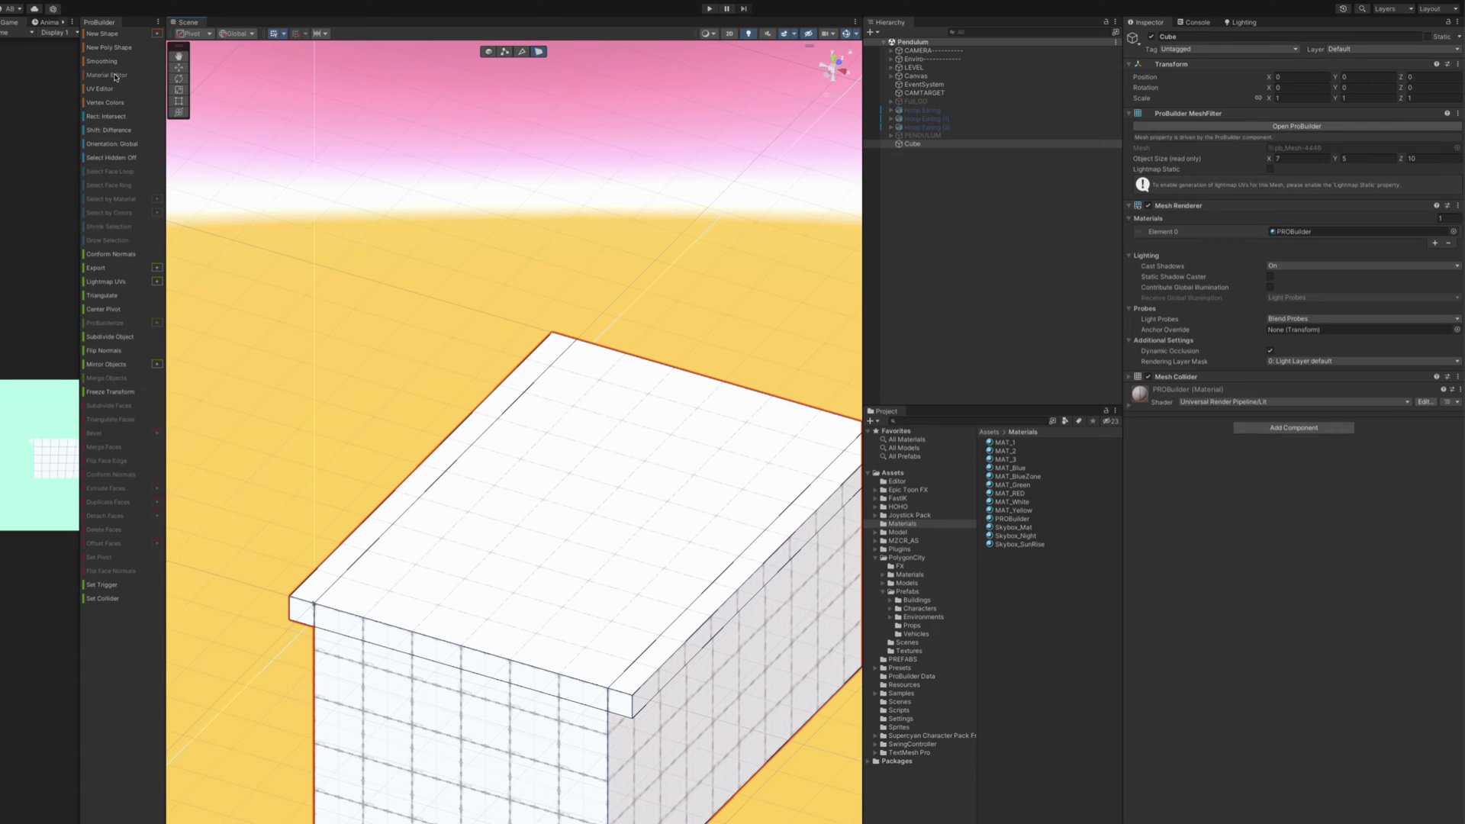
# Step: Select the cube's top face and apply MAT_1 from the Material Editor palette
pyautogui.click(114, 75)
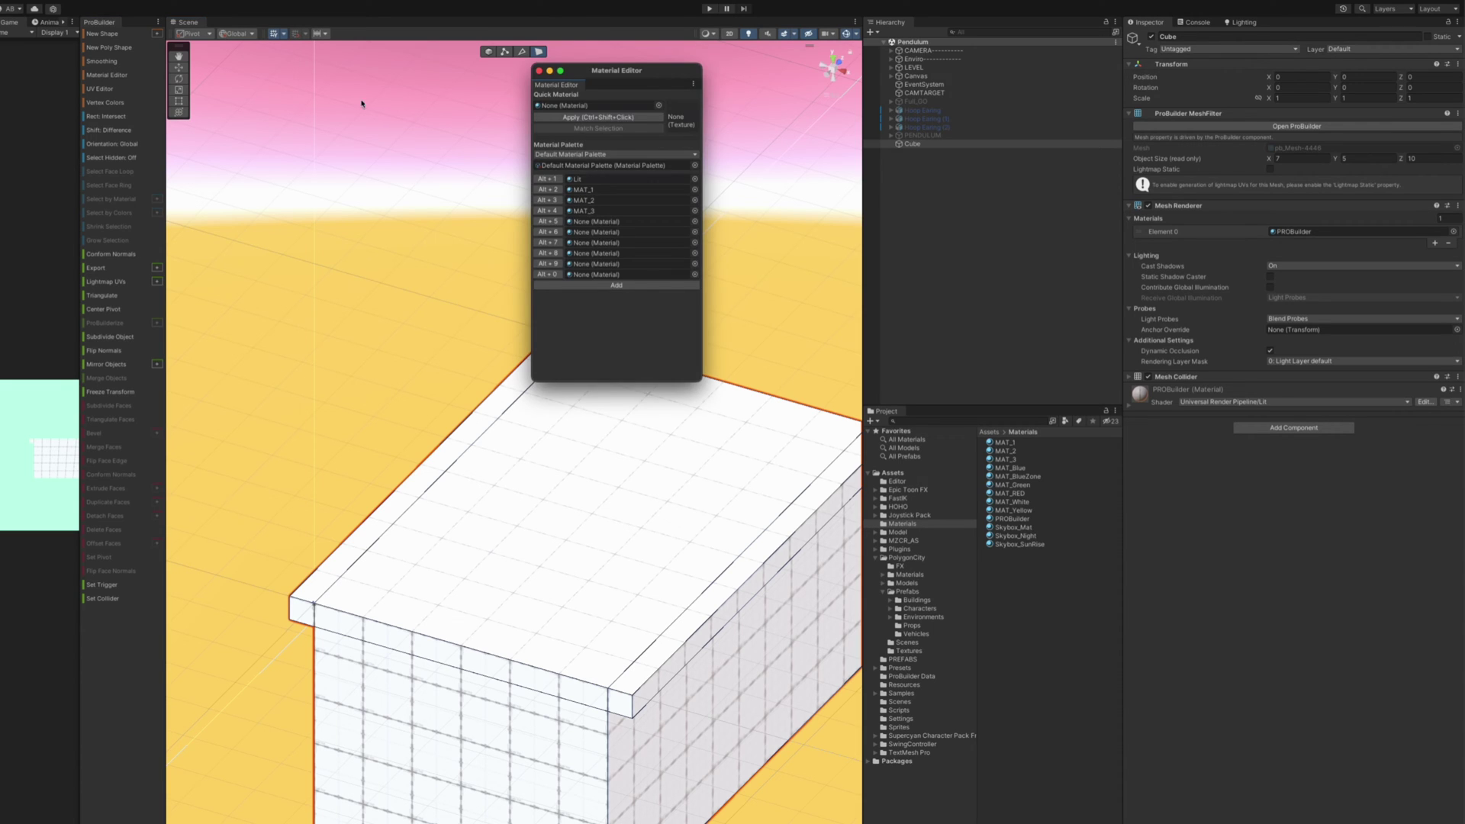
pyautogui.moveTo(639, 78); pyautogui.dragTo(331, 92)
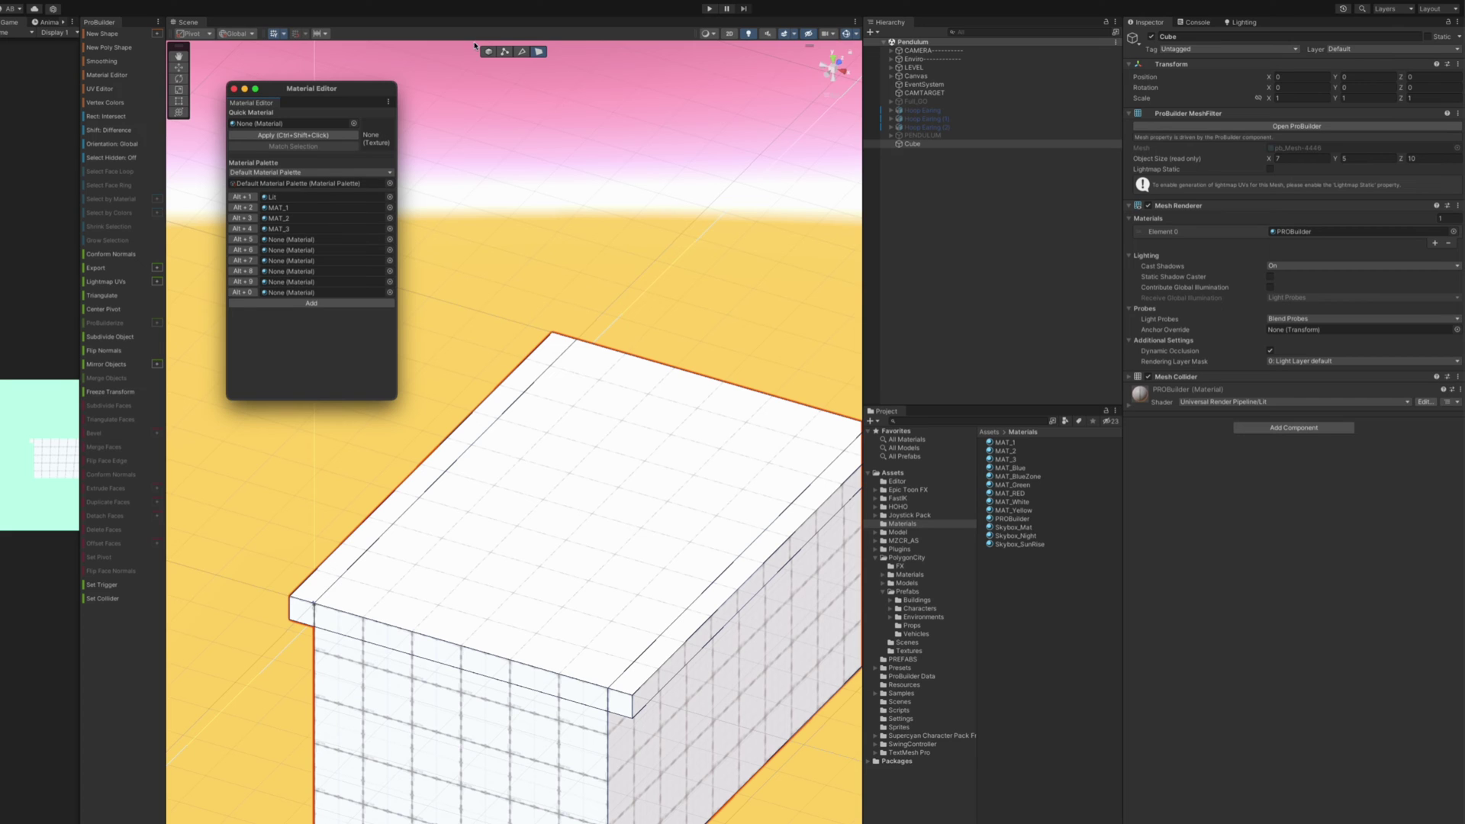
pyautogui.click(581, 521)
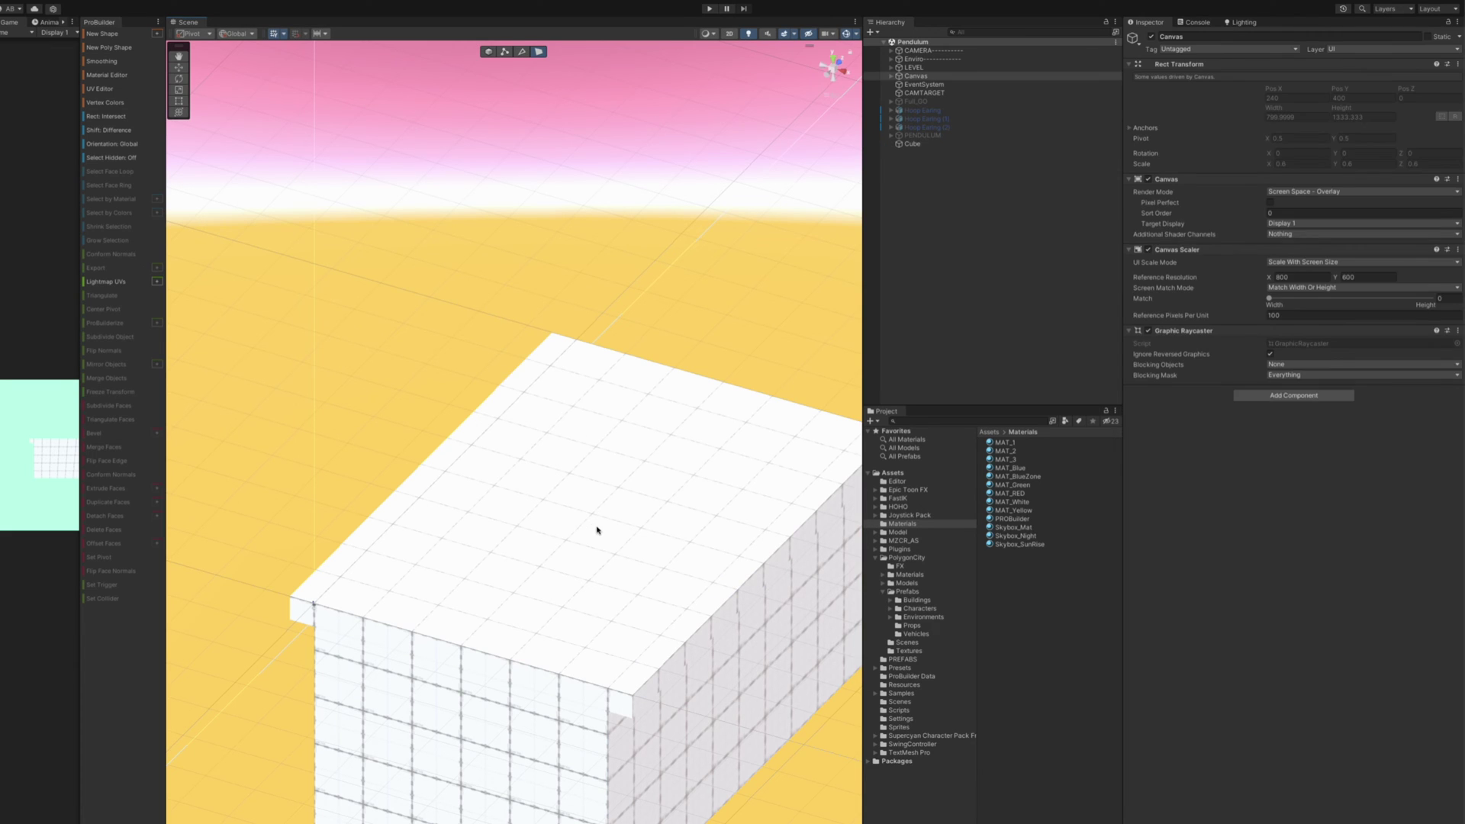
pyautogui.click(604, 530)
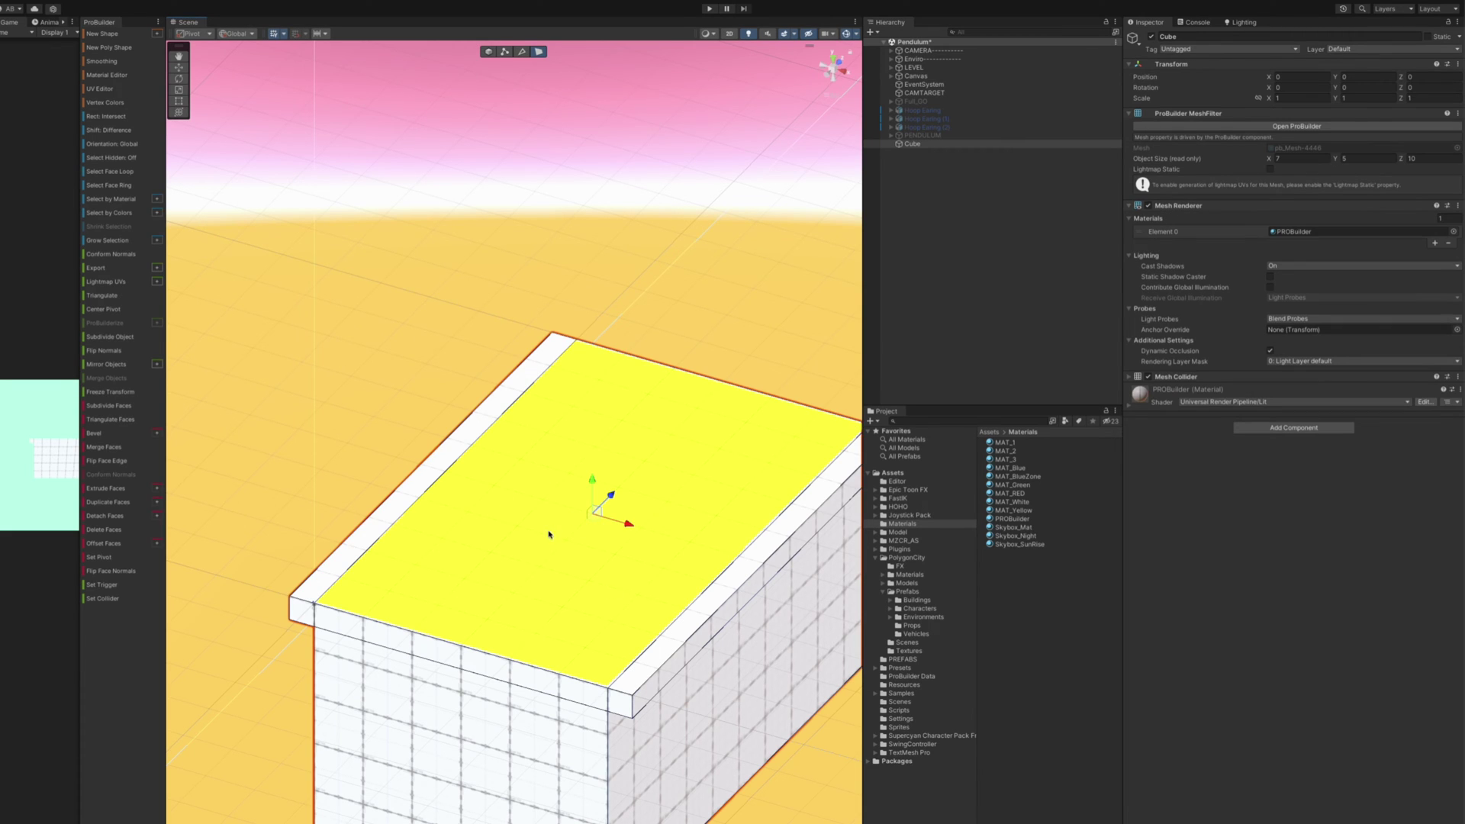
pyautogui.click(103, 76)
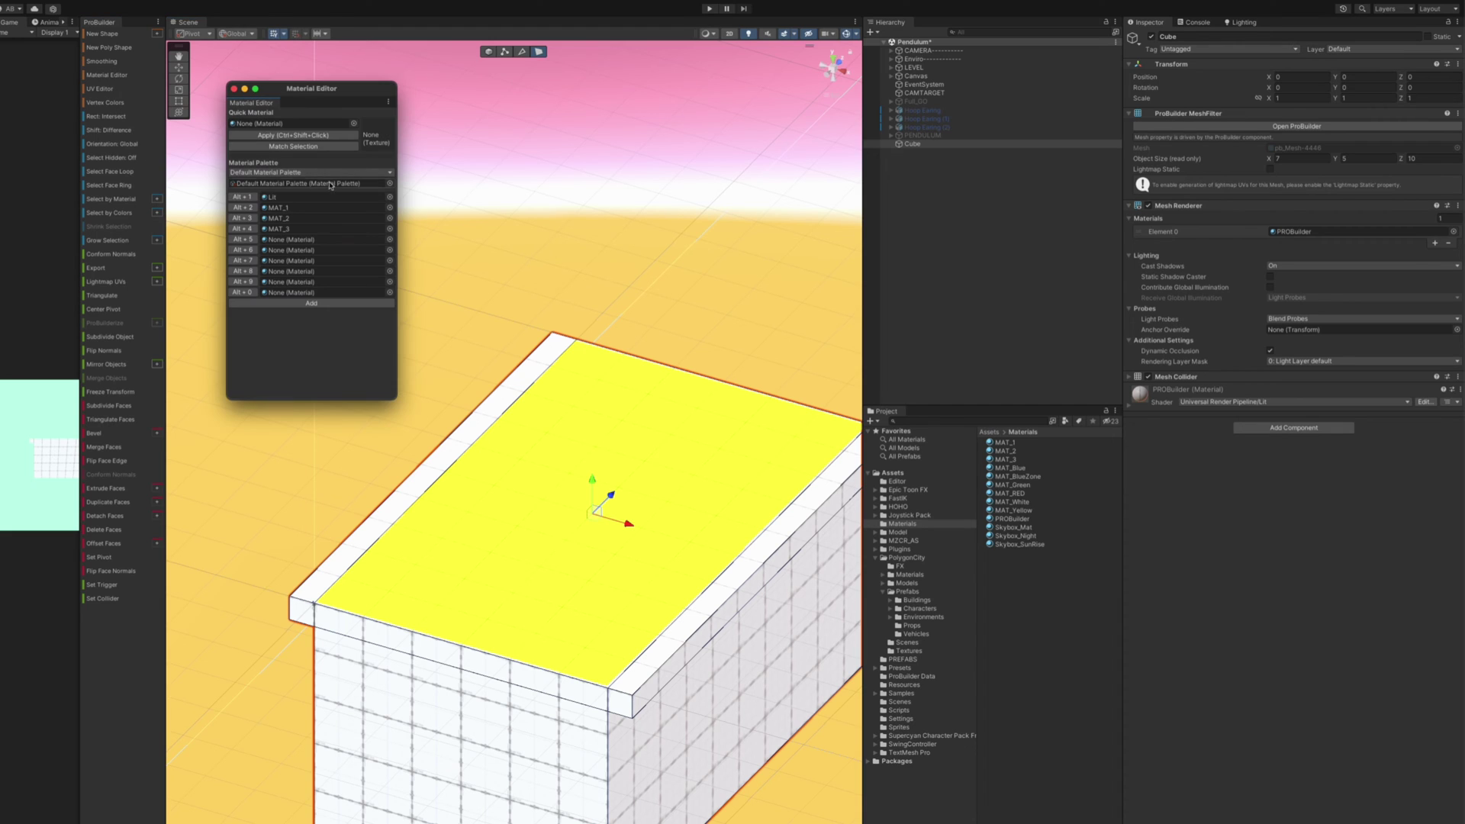
pyautogui.click(243, 208)
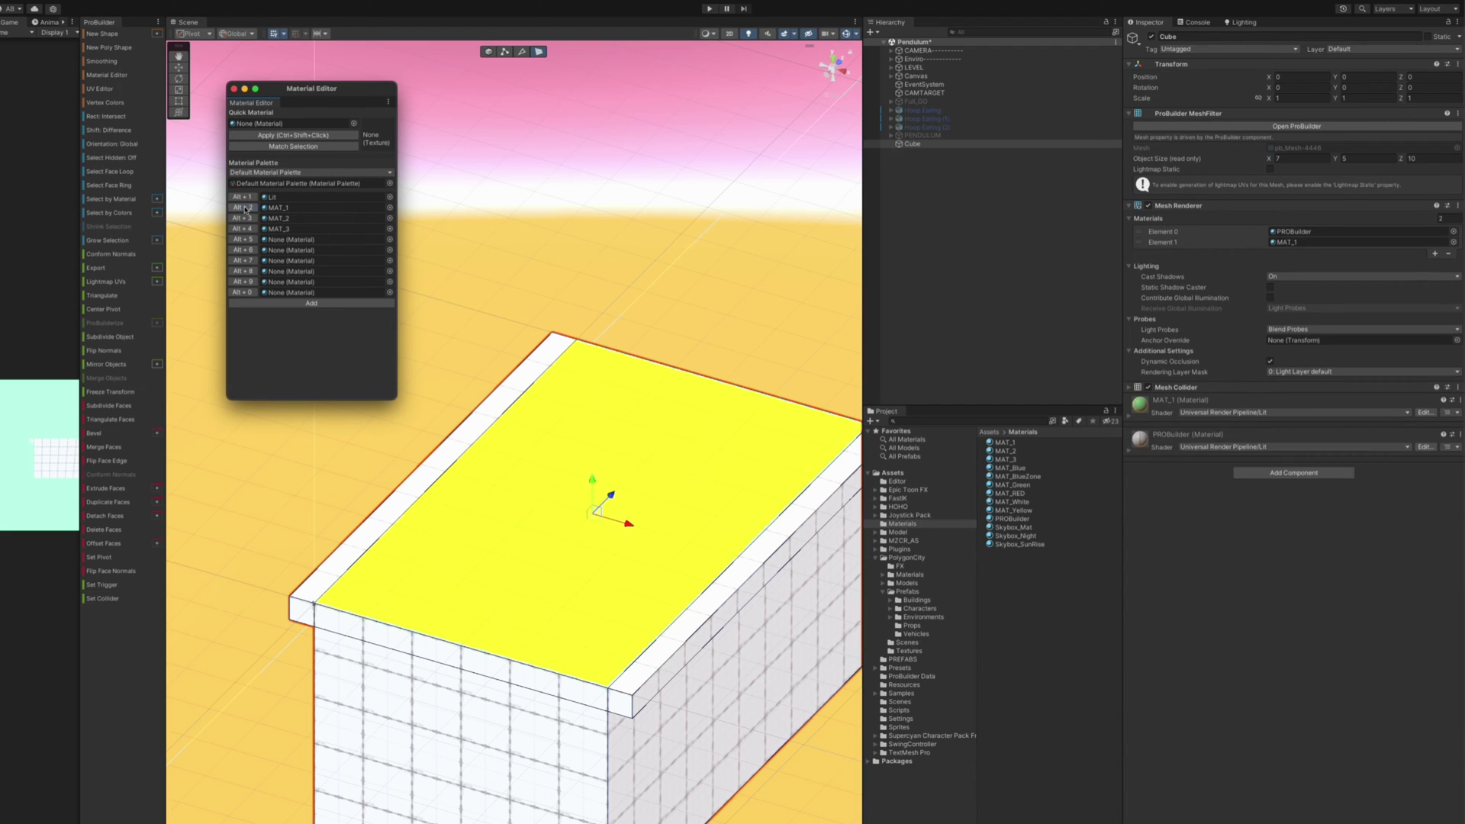
pyautogui.click(236, 89)
pyautogui.click(997, 245)
pyautogui.moveTo(702, 415)
pyautogui.mouseDown(button='right')
pyautogui.moveTo(583, 374)
pyautogui.moveTo(798, 422)
pyautogui.moveTo(778, 438)
pyautogui.moveTo(690, 420)
pyautogui.mouseUp(button='right')
pyautogui.click(1005, 443)
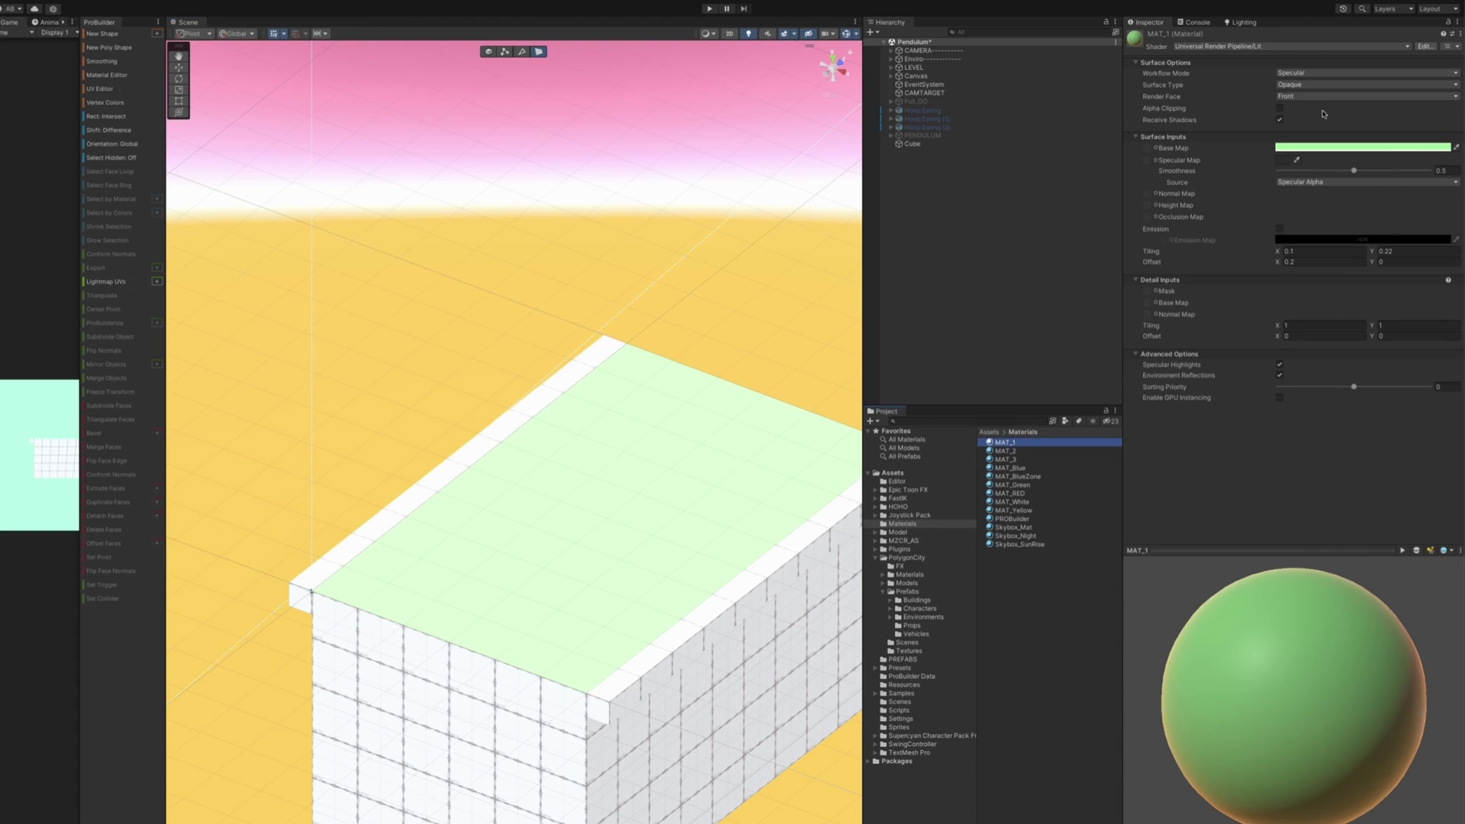
pyautogui.click(1005, 451)
pyautogui.click(995, 281)
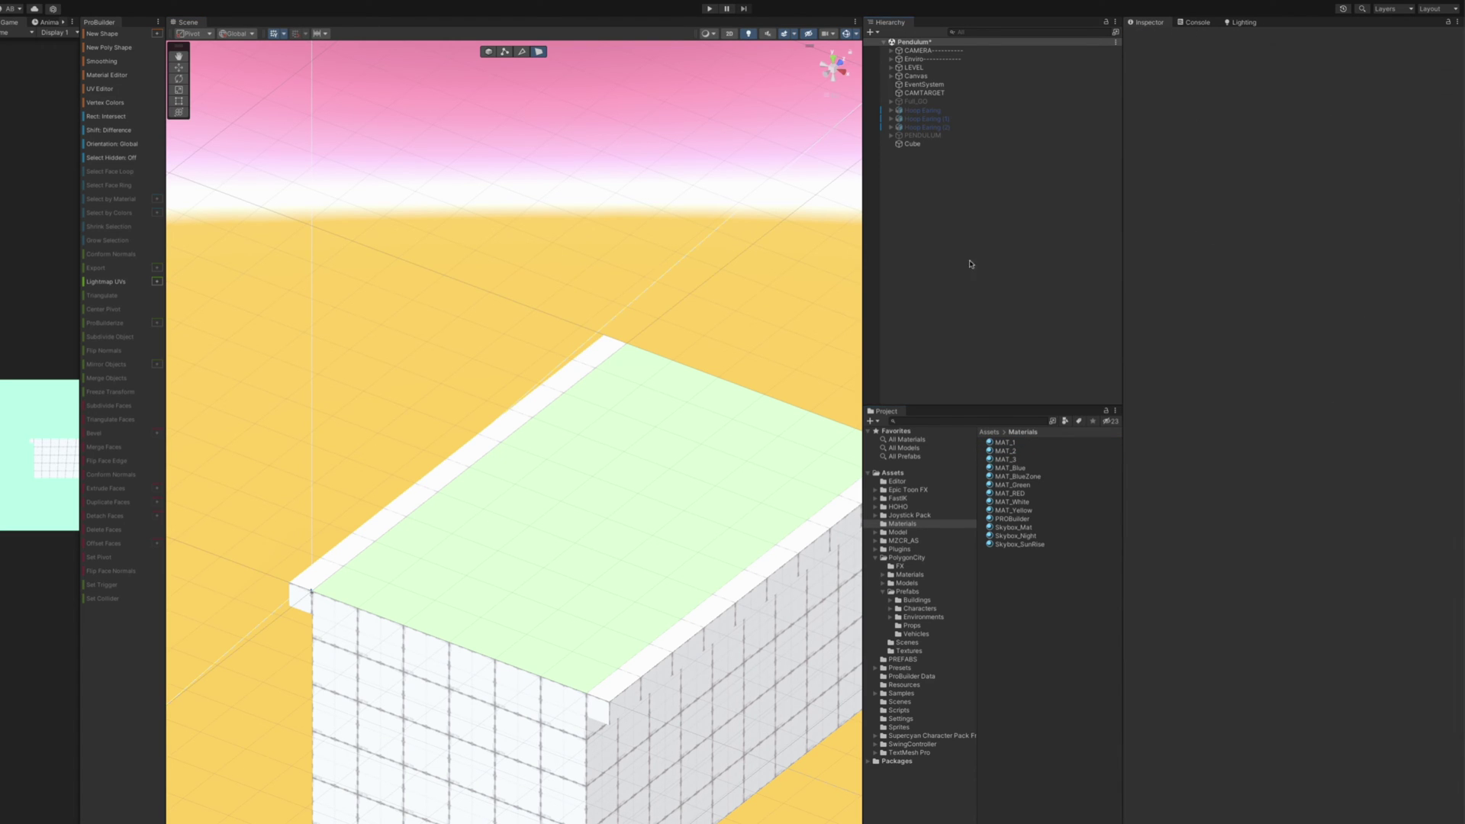
pyautogui.click(912, 143)
pyautogui.moveTo(679, 359); pyautogui.dragTo(714, 390, button='right')
pyautogui.click(774, 415)
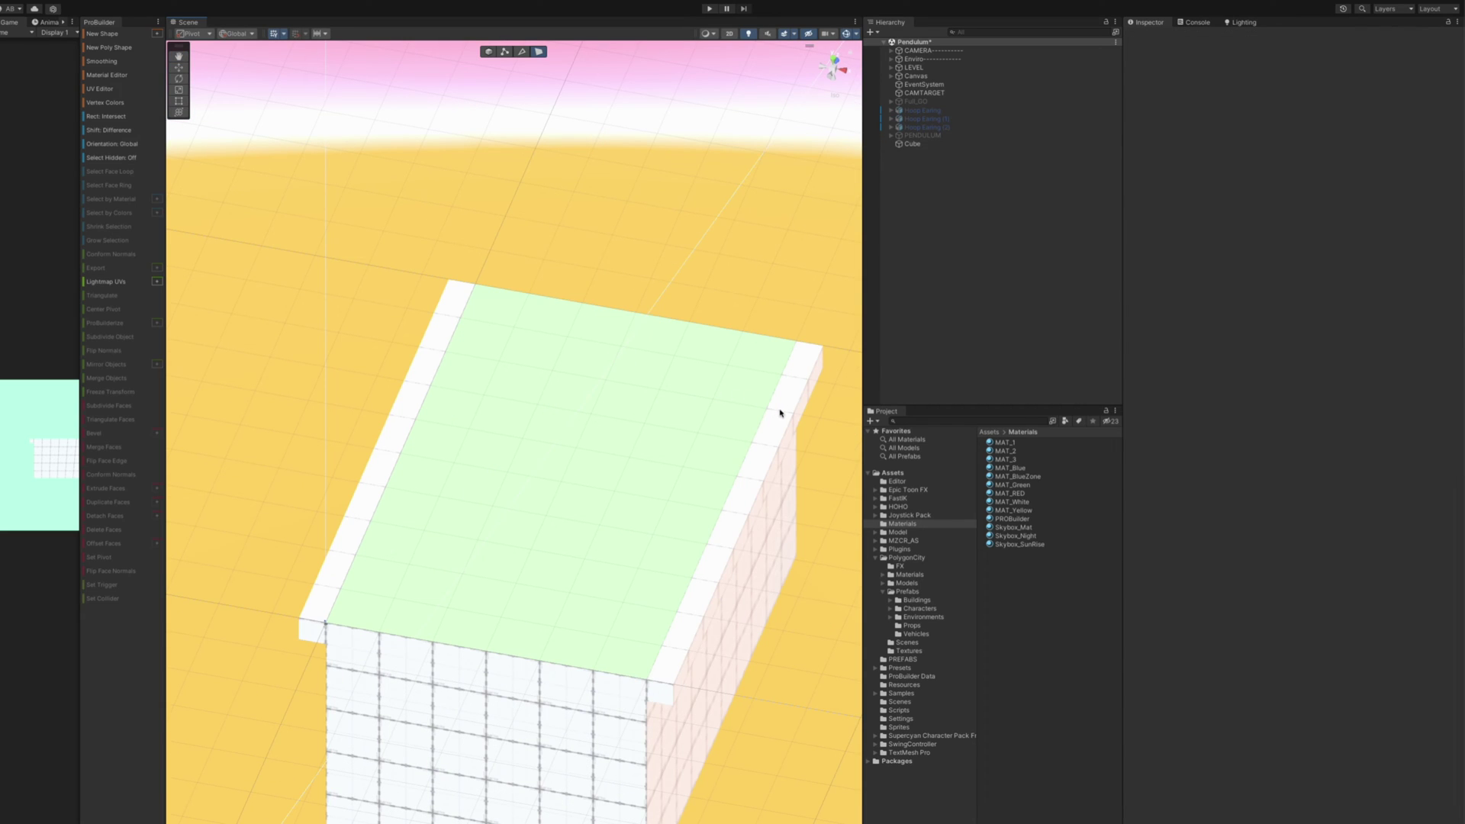
# Step: Select the narrow rim face on the cube's near long side
pyautogui.click(779, 413)
pyautogui.click(787, 418)
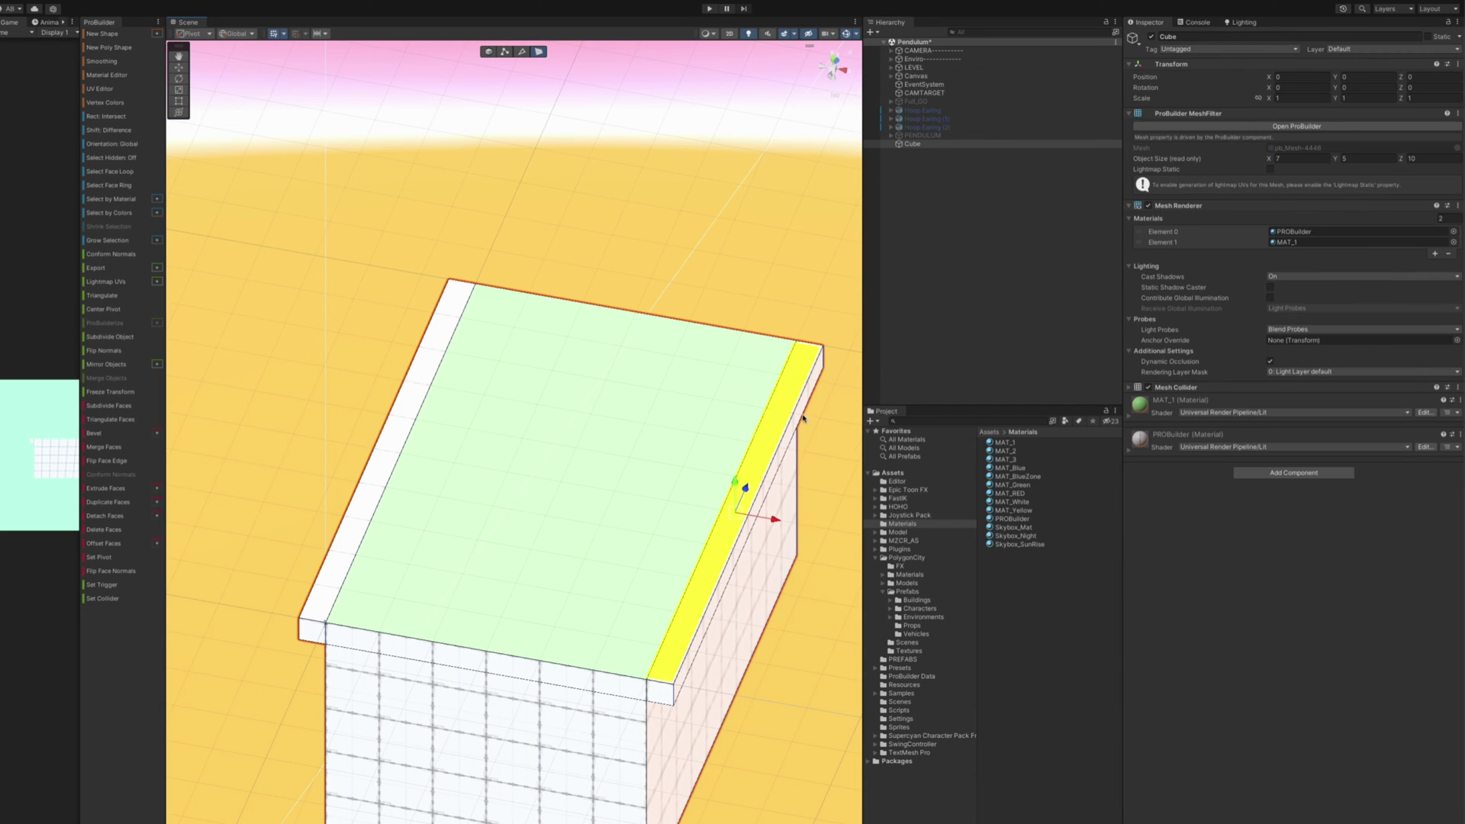
pyautogui.keyDown('shift'); pyautogui.click(801, 418); pyautogui.keyUp('shift')
pyautogui.click(798, 416)
pyautogui.keyDown('alt'); pyautogui.moveTo(762, 382); pyautogui.dragTo(684, 460); pyautogui.keyUp('alt')
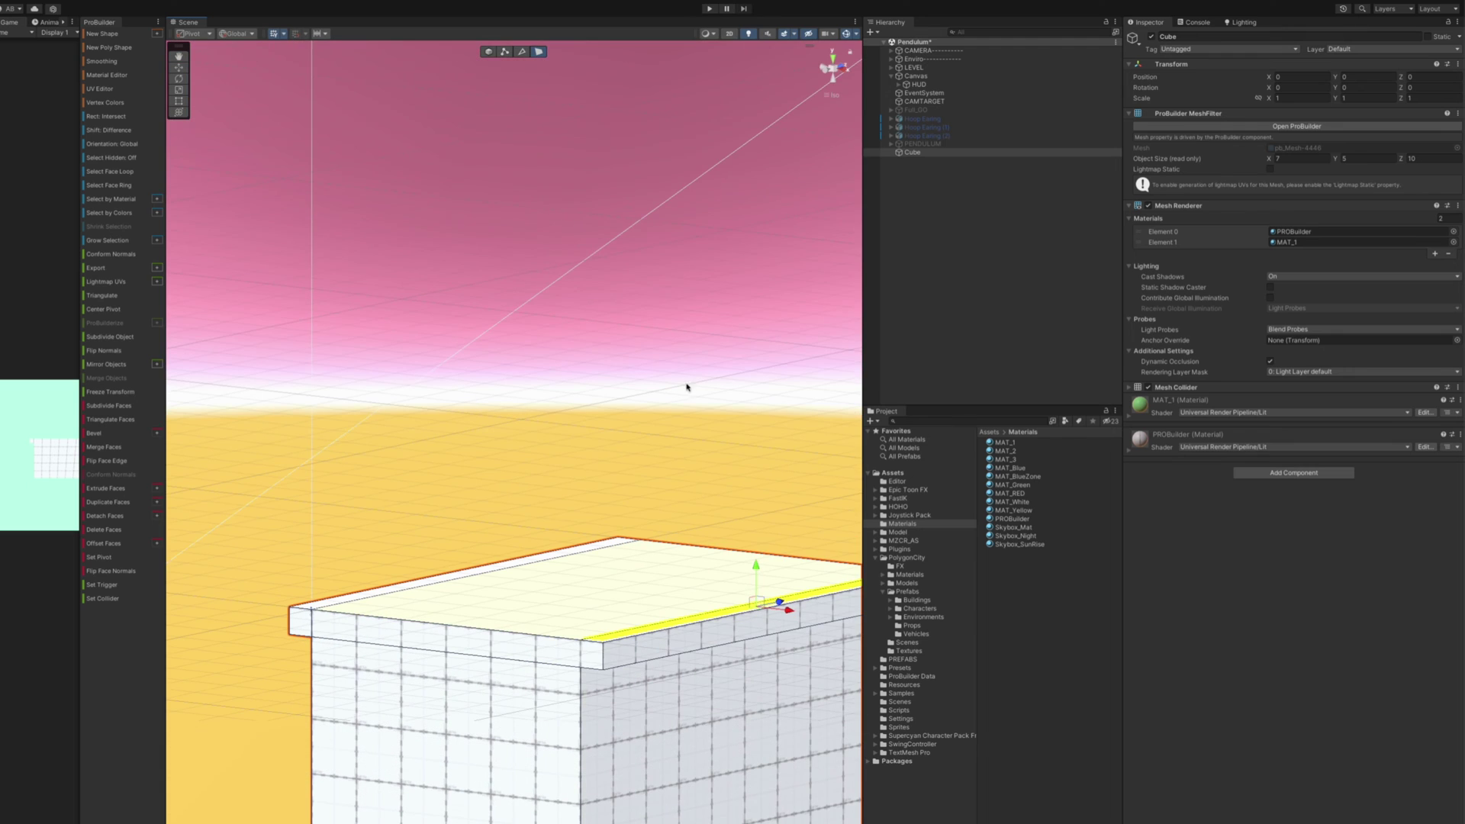
pyautogui.click(689, 631)
pyautogui.click(690, 631)
pyautogui.click(707, 631)
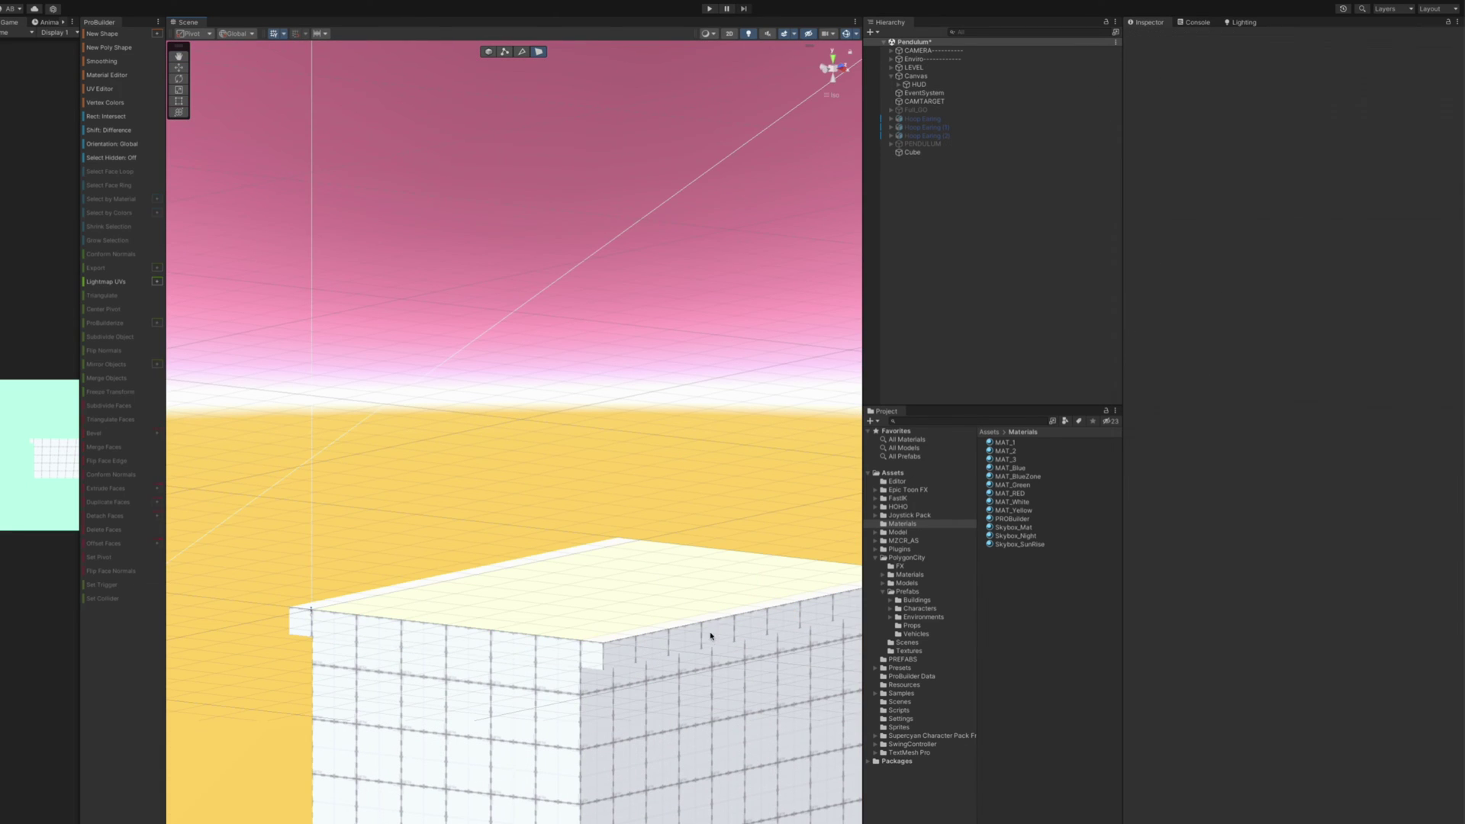
pyautogui.click(722, 633)
pyautogui.click(715, 629)
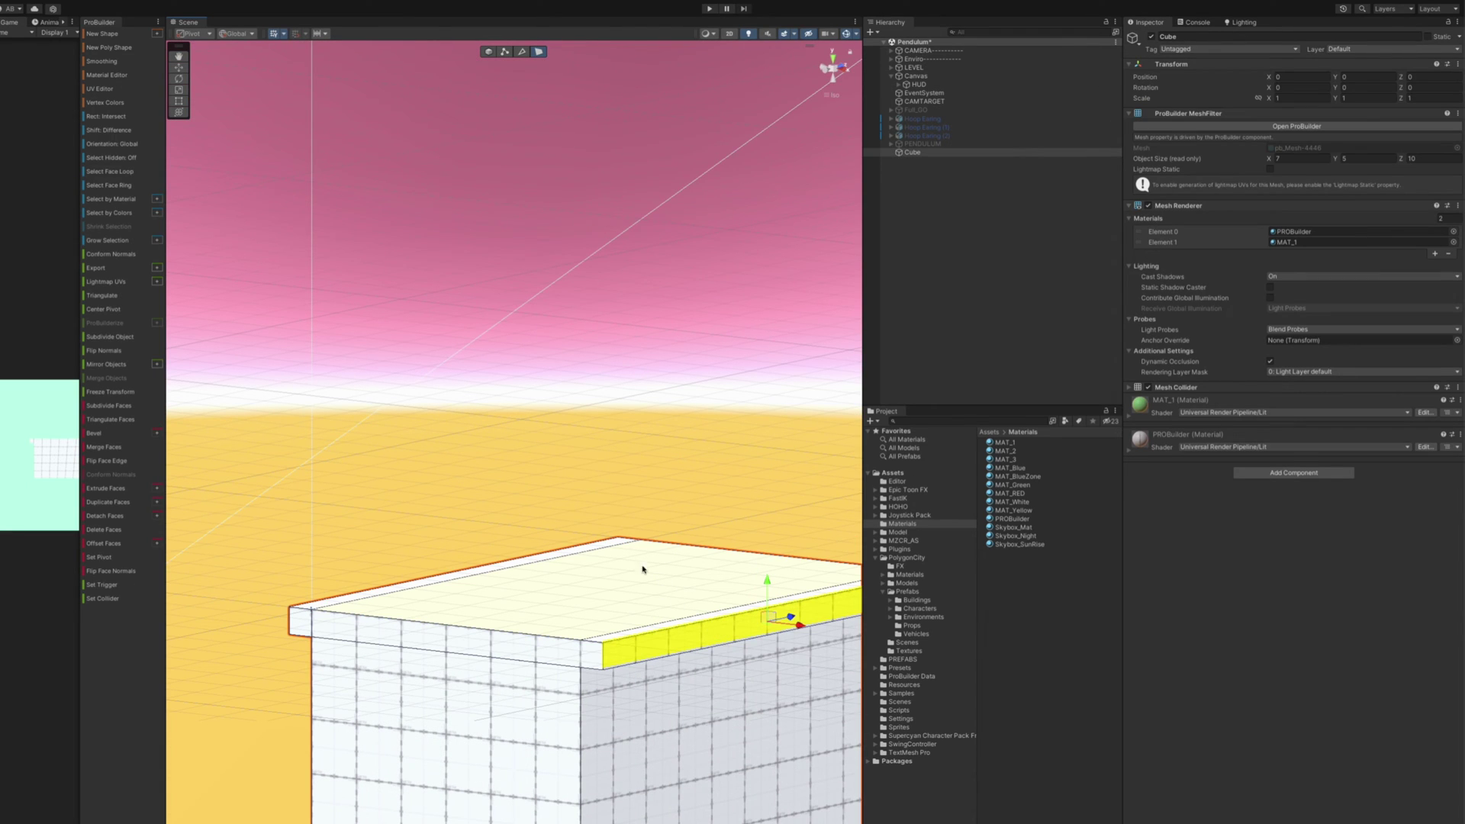
# Step: Add the opposite left rim face to the selection
pyautogui.moveTo(630, 523); pyautogui.dragTo(482, 375, button='middle')
pyautogui.keyDown('alt'); pyautogui.moveTo(532, 441); pyautogui.dragTo(585, 500); pyautogui.keyUp('alt')
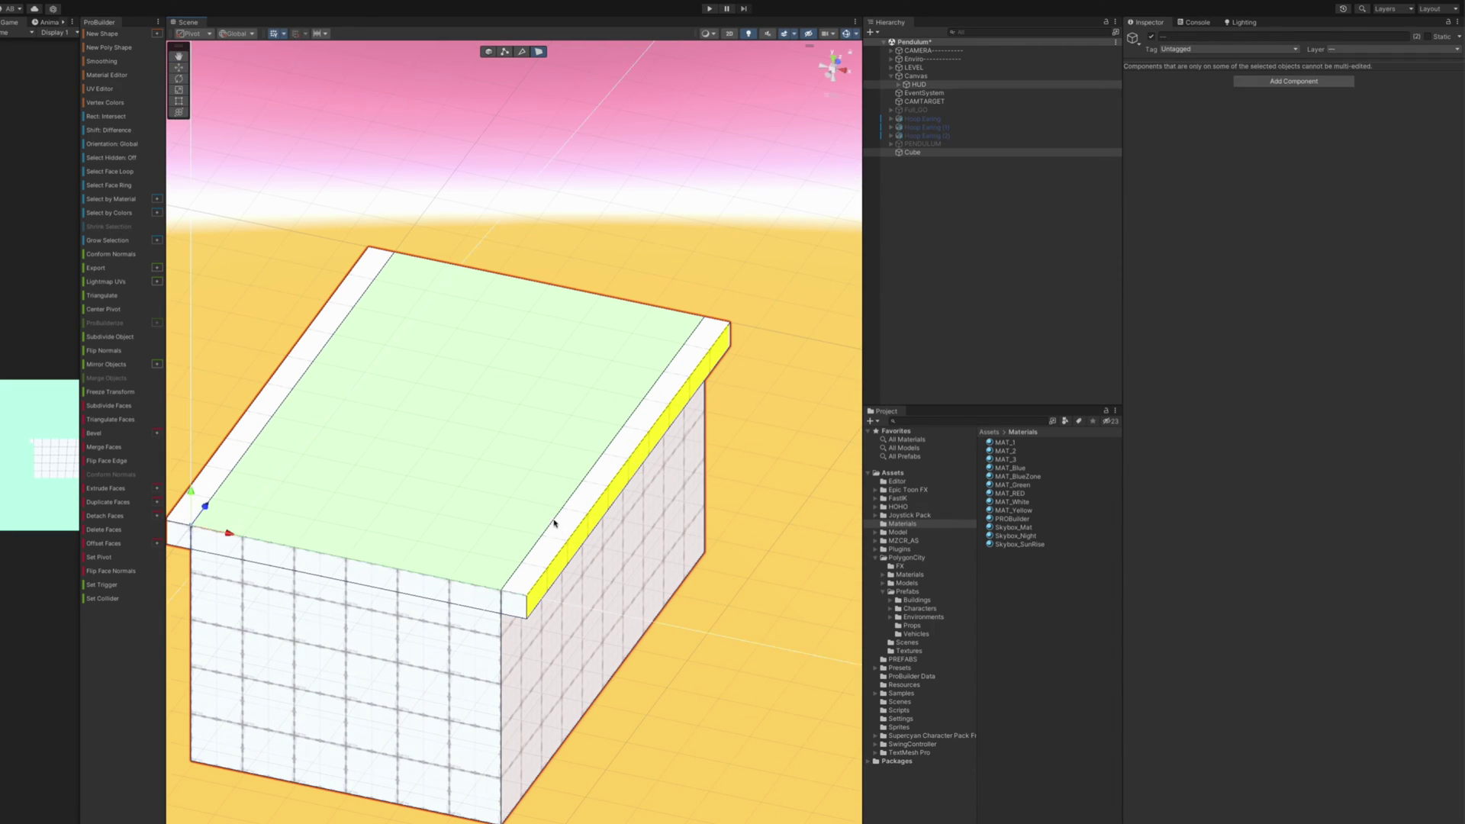
pyautogui.scroll(2, 568, 532)
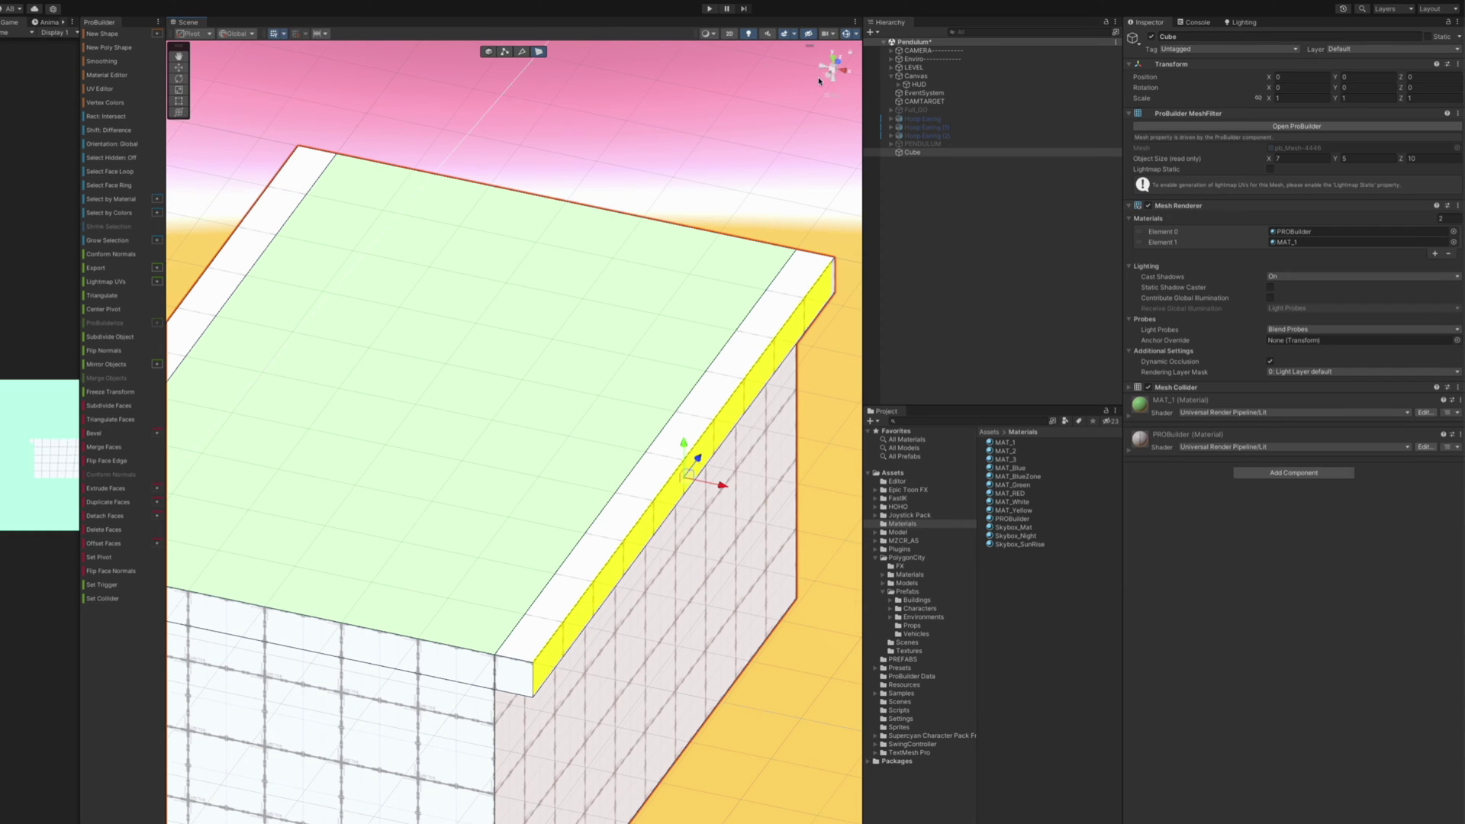
pyautogui.click(832, 53)
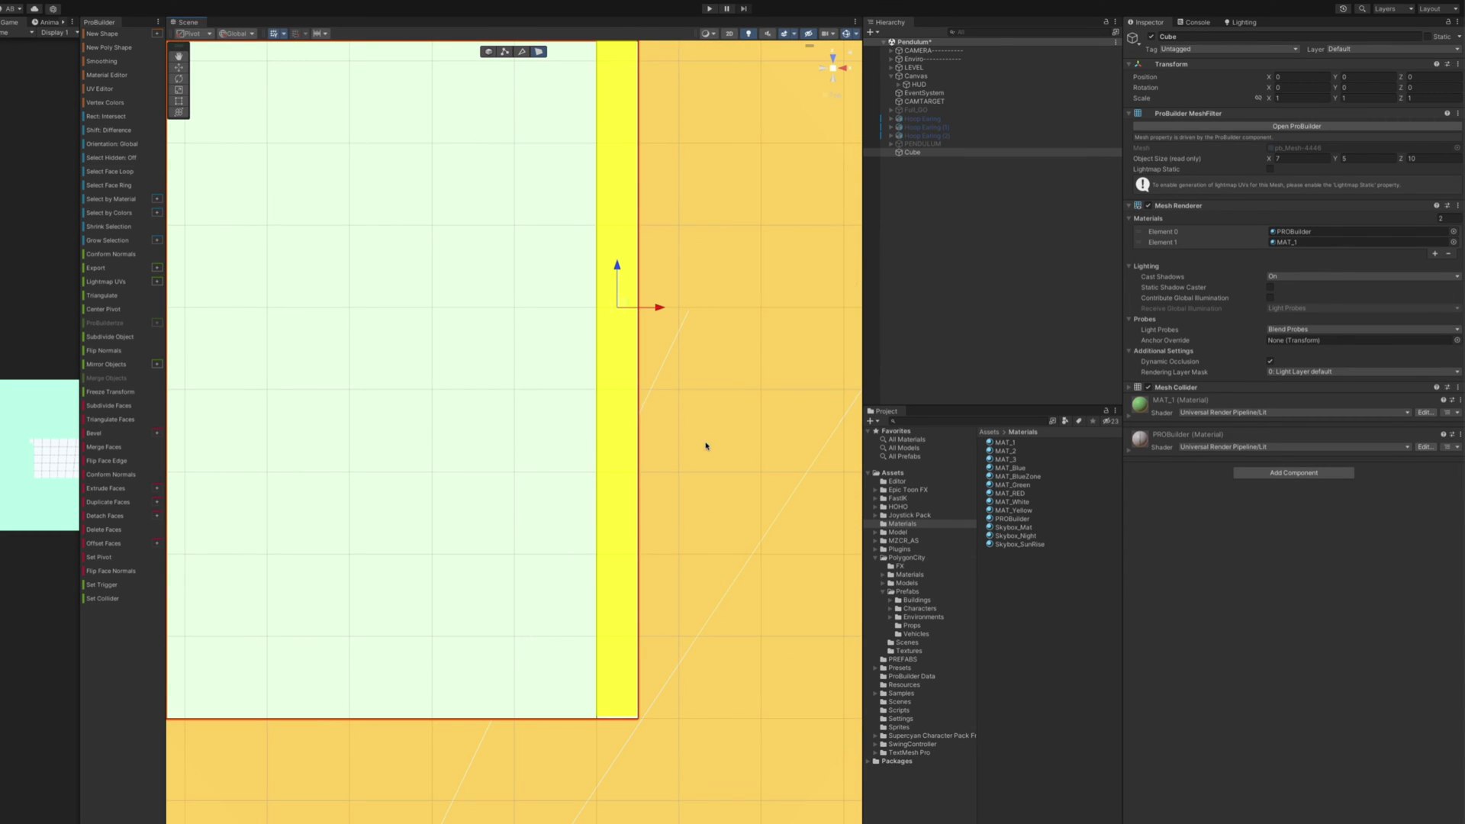
pyautogui.keyDown('alt'); pyautogui.moveTo(702, 448); pyautogui.dragTo(360, 392); pyautogui.keyUp('alt')
pyautogui.keyDown('shift'); pyautogui.click(352, 428); pyautogui.keyUp('shift')
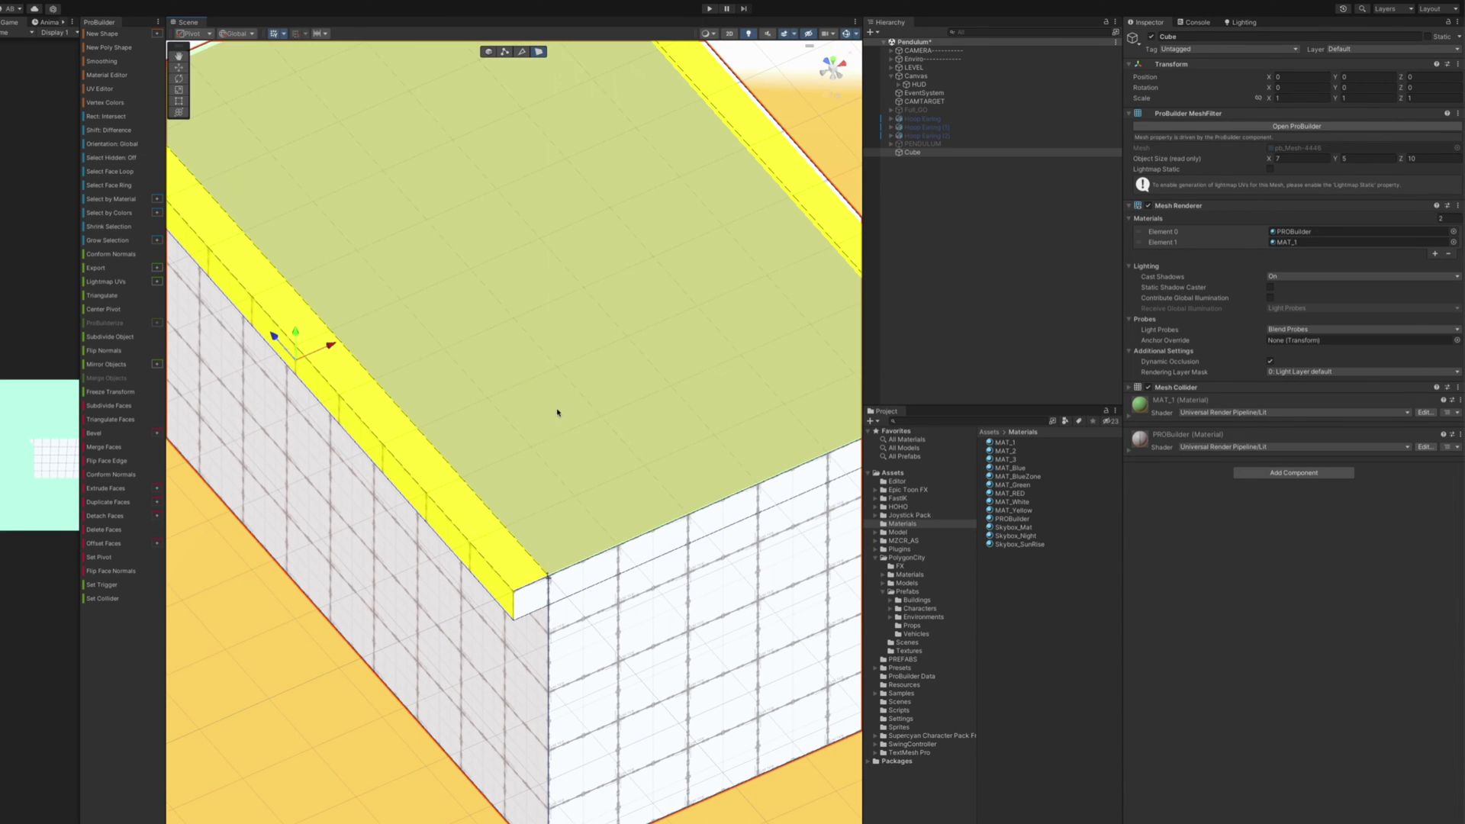
pyautogui.keyDown('alt'); pyautogui.moveTo(565, 415); pyautogui.dragTo(562, 419); pyautogui.keyUp('alt')
pyautogui.scroll(-2, 565, 379)
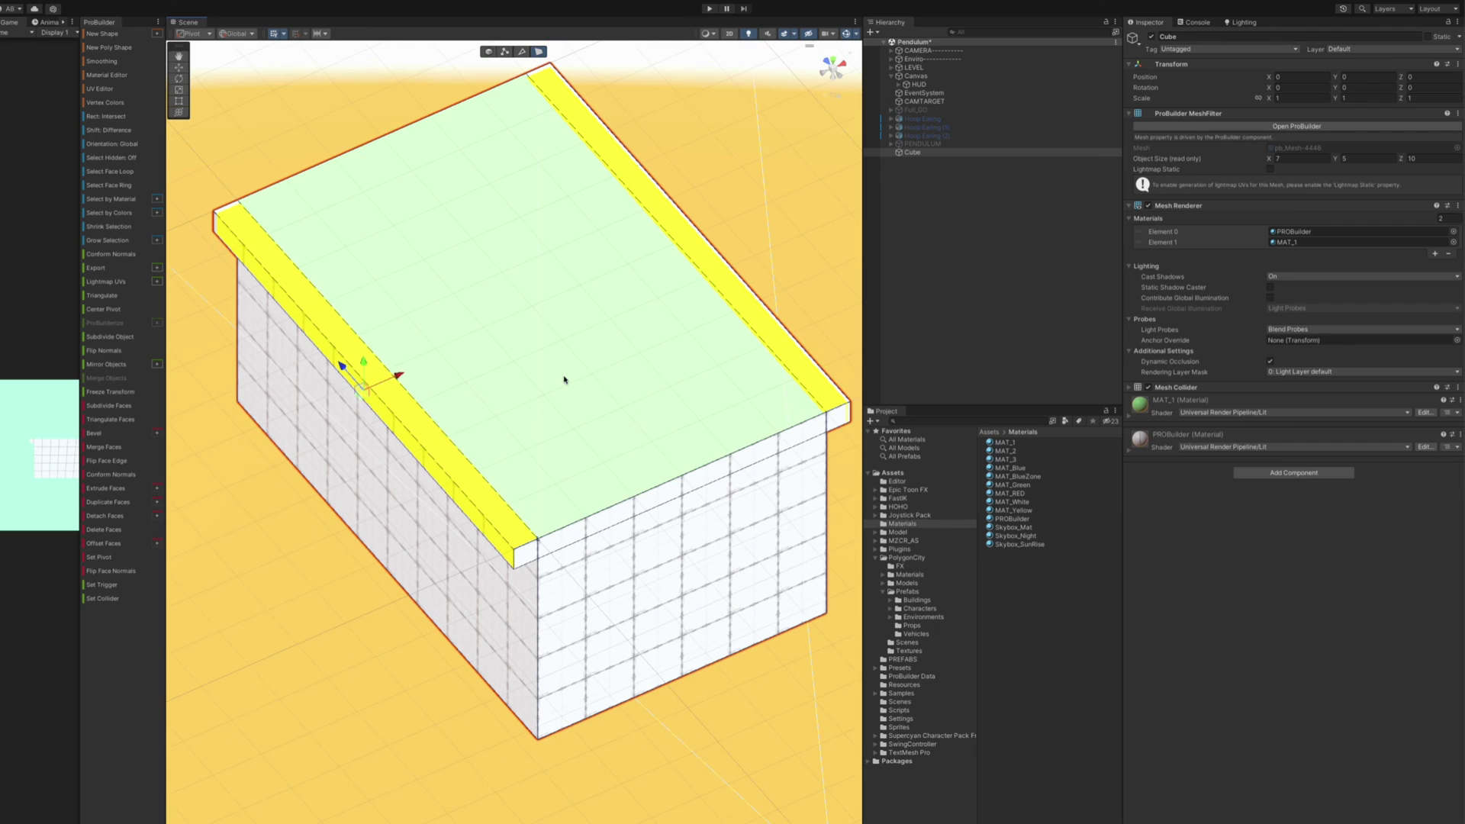
# Step: Apply MAT_2 to the two selected rim faces, then clear the selection
pyautogui.click(109, 76)
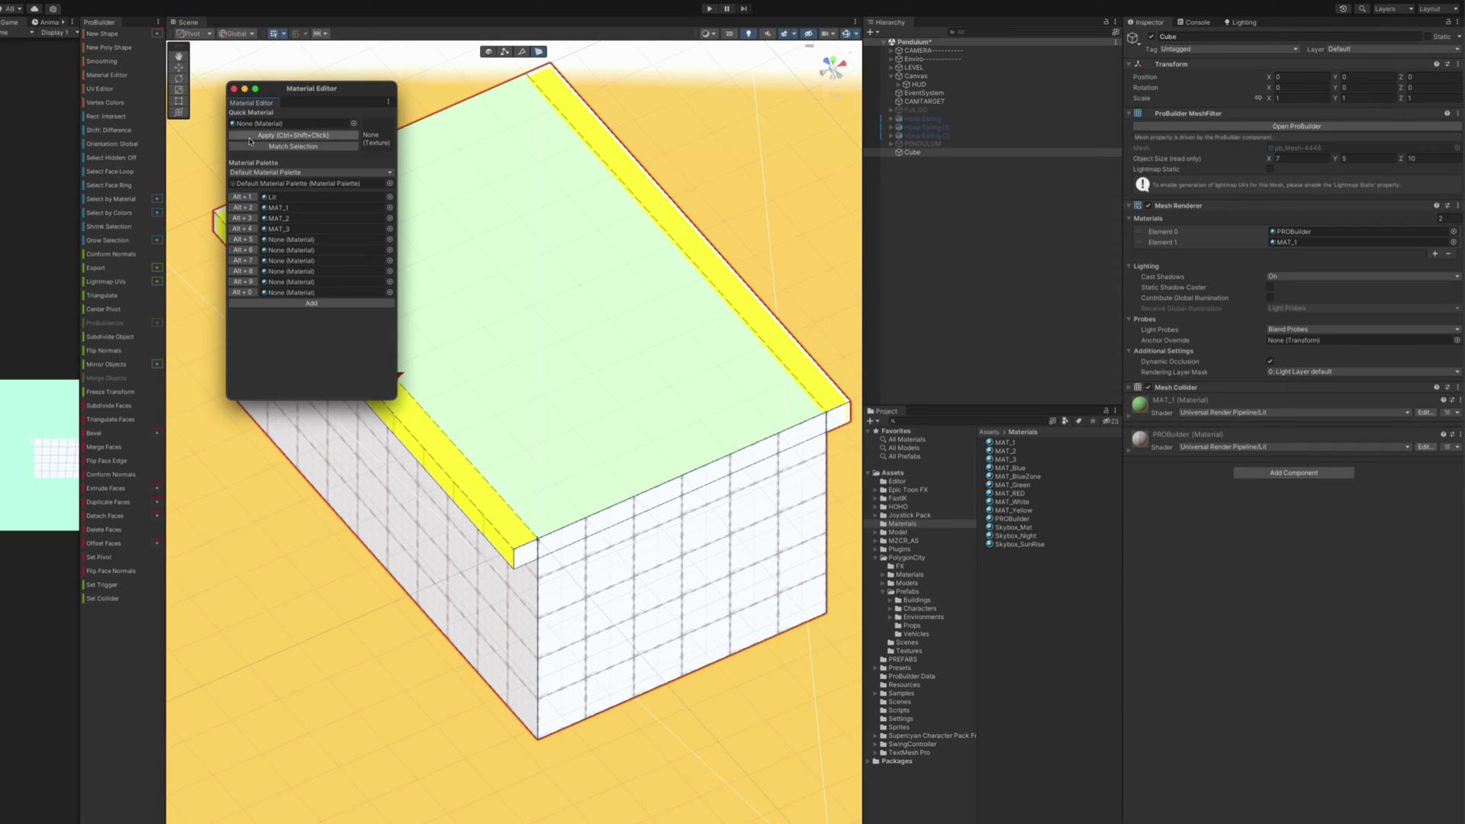
pyautogui.click(246, 218)
pyautogui.click(234, 88)
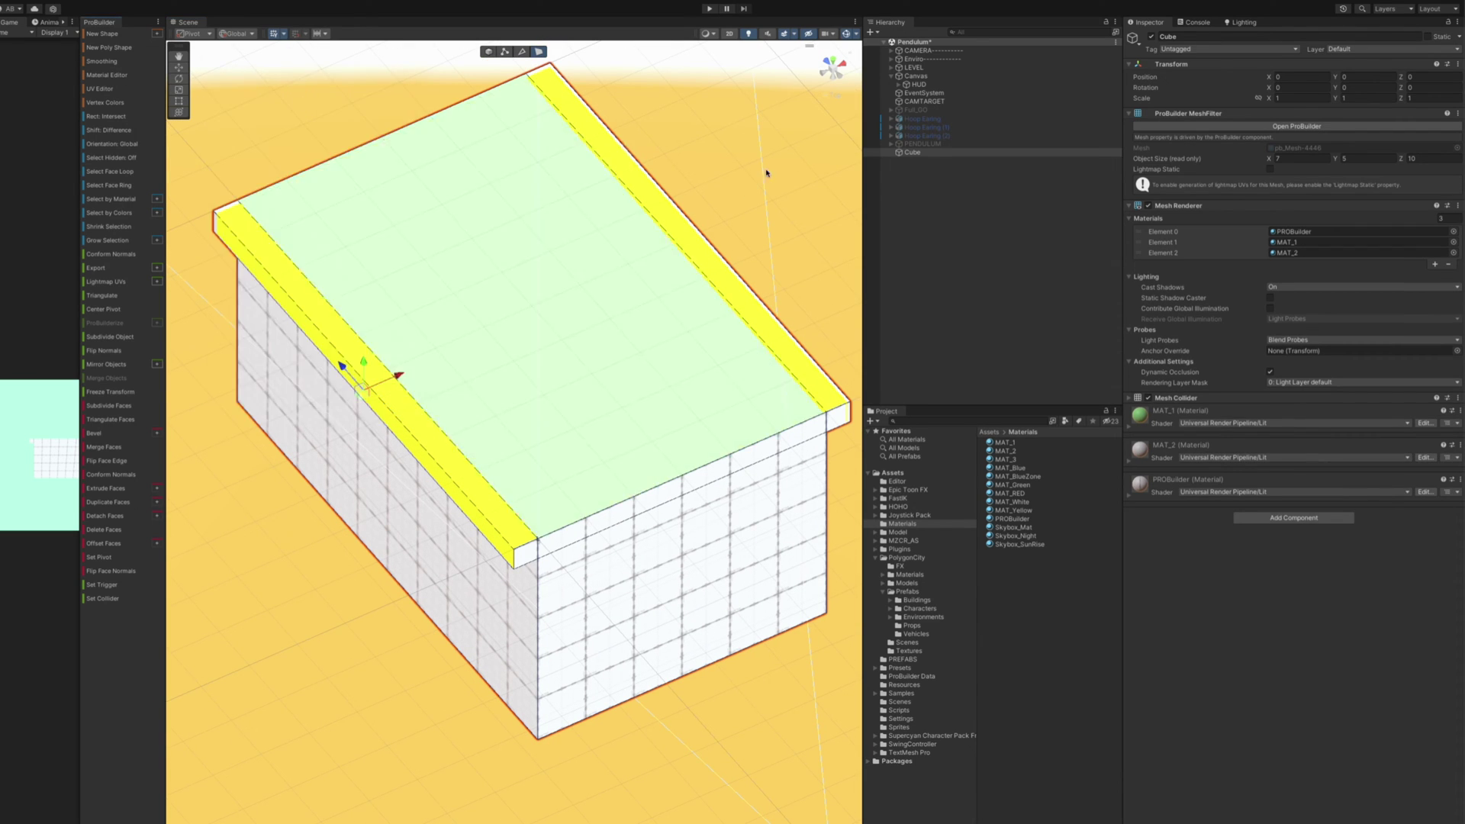
pyautogui.click(958, 251)
pyautogui.keyDown('alt'); pyautogui.moveTo(611, 305); pyautogui.dragTo(452, 244); pyautogui.keyUp('alt')
pyautogui.moveTo(647, 412)
pyautogui.keyDown('alt'); pyautogui.mouseDown()
pyautogui.moveTo(500, 317)
pyautogui.moveTo(359, 301)
pyautogui.moveTo(320, 260)
pyautogui.moveTo(382, 346)
pyautogui.moveTo(631, 402)
pyautogui.mouseUp(); pyautogui.keyUp('alt')
# Step: Try MAT_3 on the cube's Element 0 slot, then restore the PROBuilder grid material
pyautogui.click(913, 153)
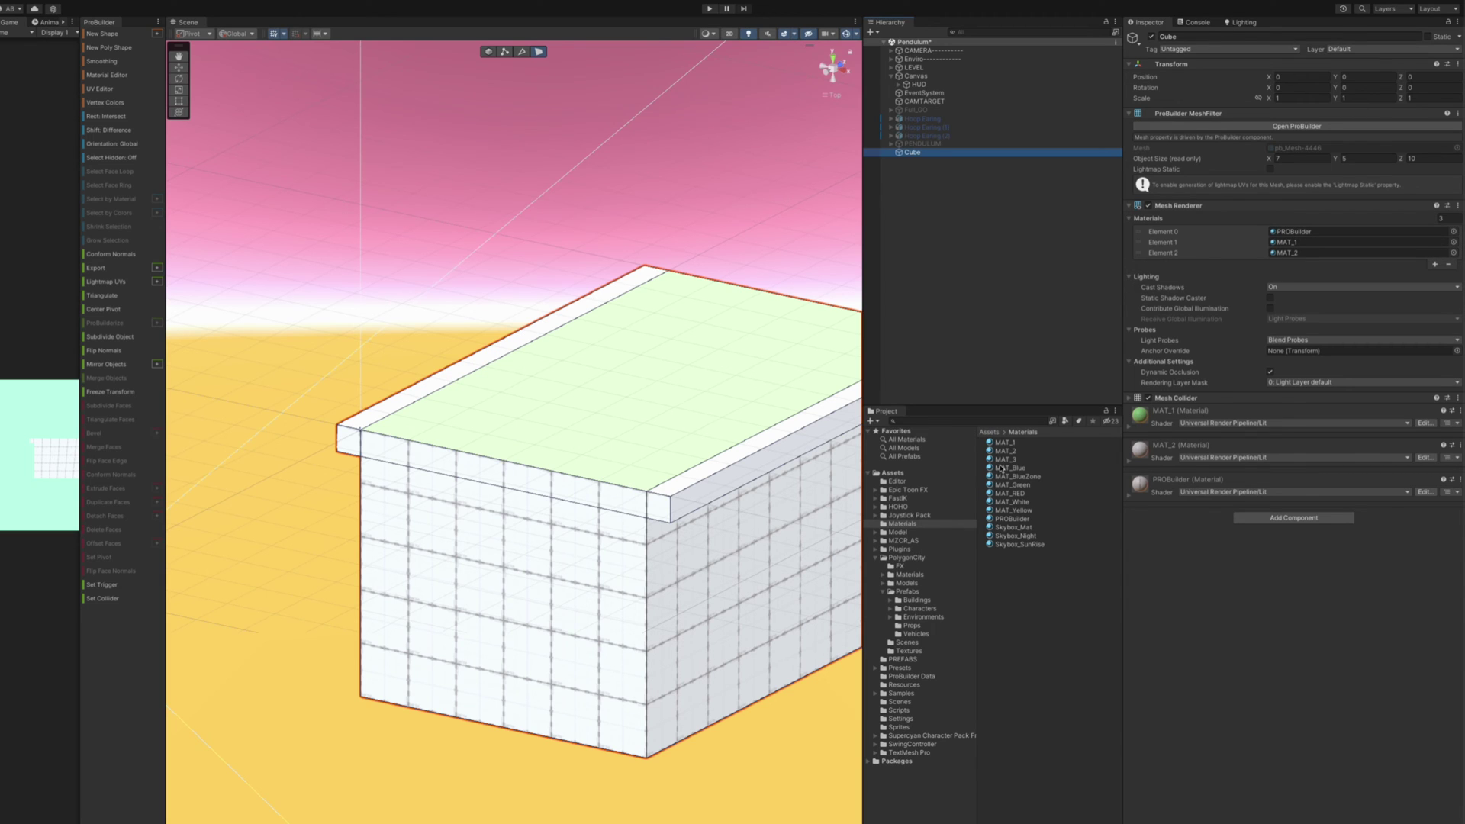
pyautogui.moveTo(1001, 460); pyautogui.dragTo(1289, 231)
pyautogui.keyDown('alt'); pyautogui.moveTo(739, 383); pyautogui.dragTo(821, 419); pyautogui.keyUp('alt')
pyautogui.scroll(5, 821, 418)
pyautogui.moveTo(1013, 519); pyautogui.dragTo(1297, 232)
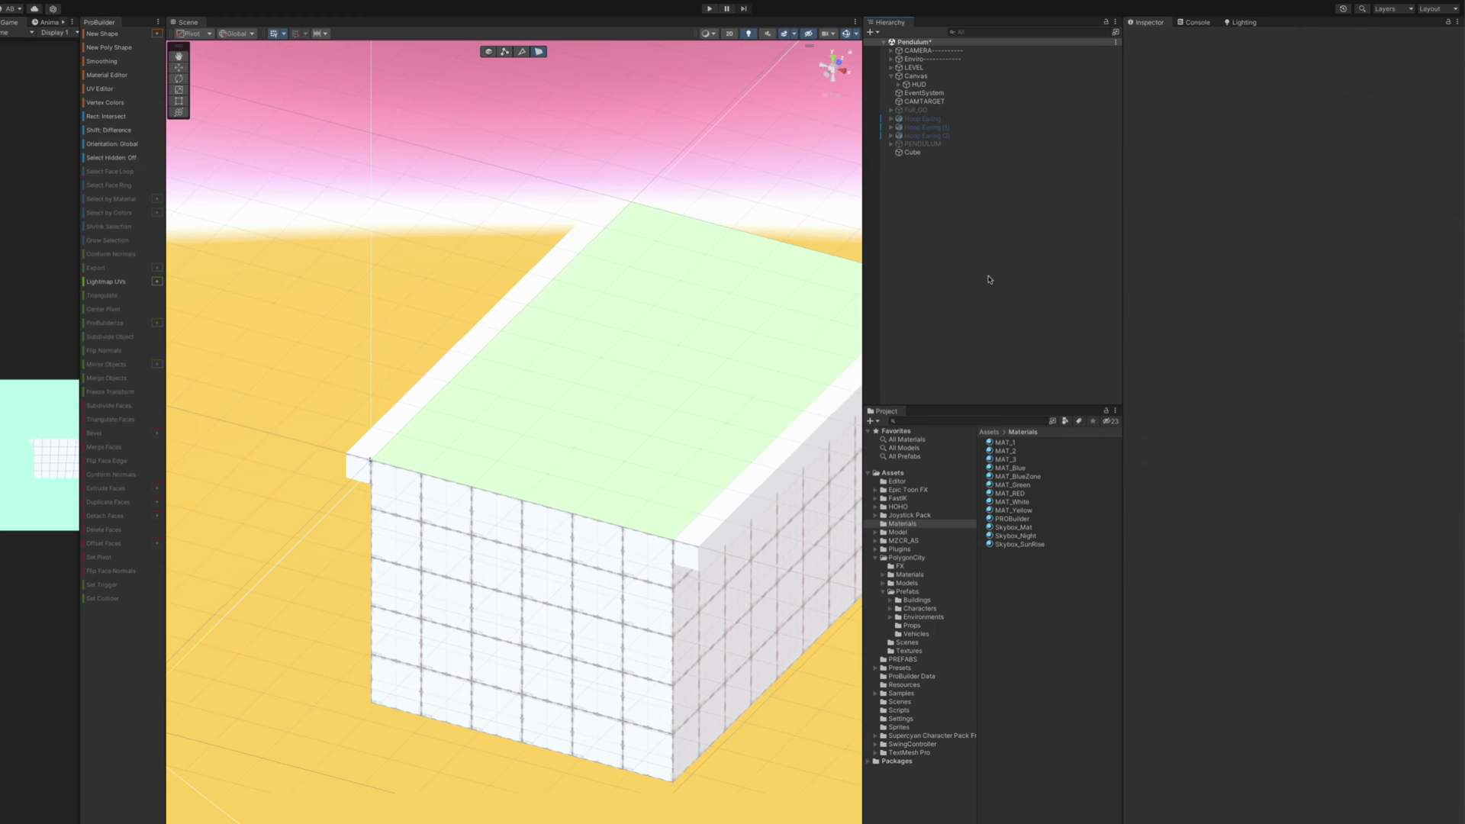
pyautogui.click(916, 152)
pyautogui.keyDown('alt'); pyautogui.moveTo(628, 305); pyautogui.dragTo(565, 336); pyautogui.keyUp('alt')
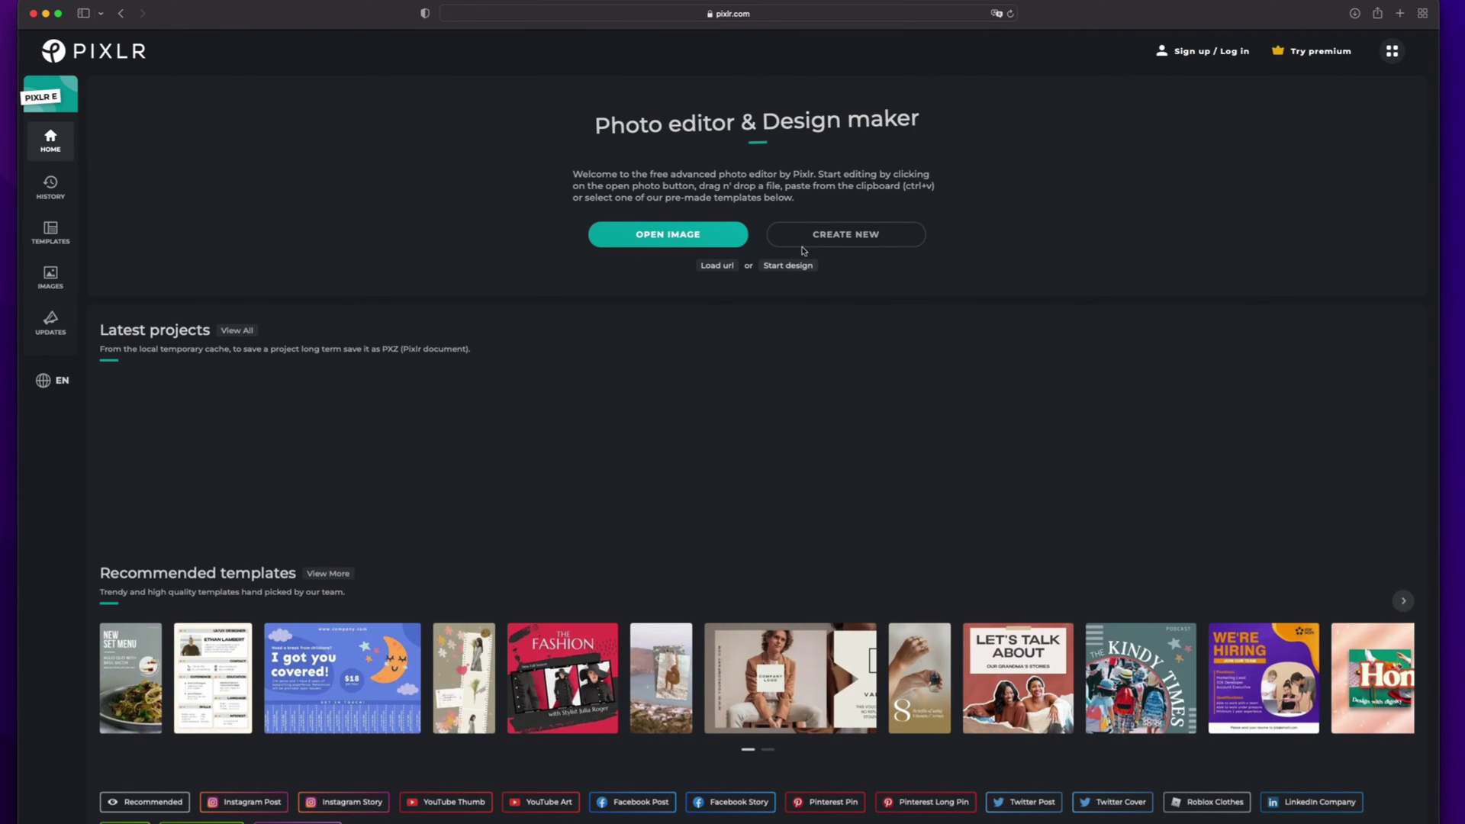
# Step: Create a 512 × 512 image named Texture with a white background in Pixlr E
pyautogui.click(854, 234)
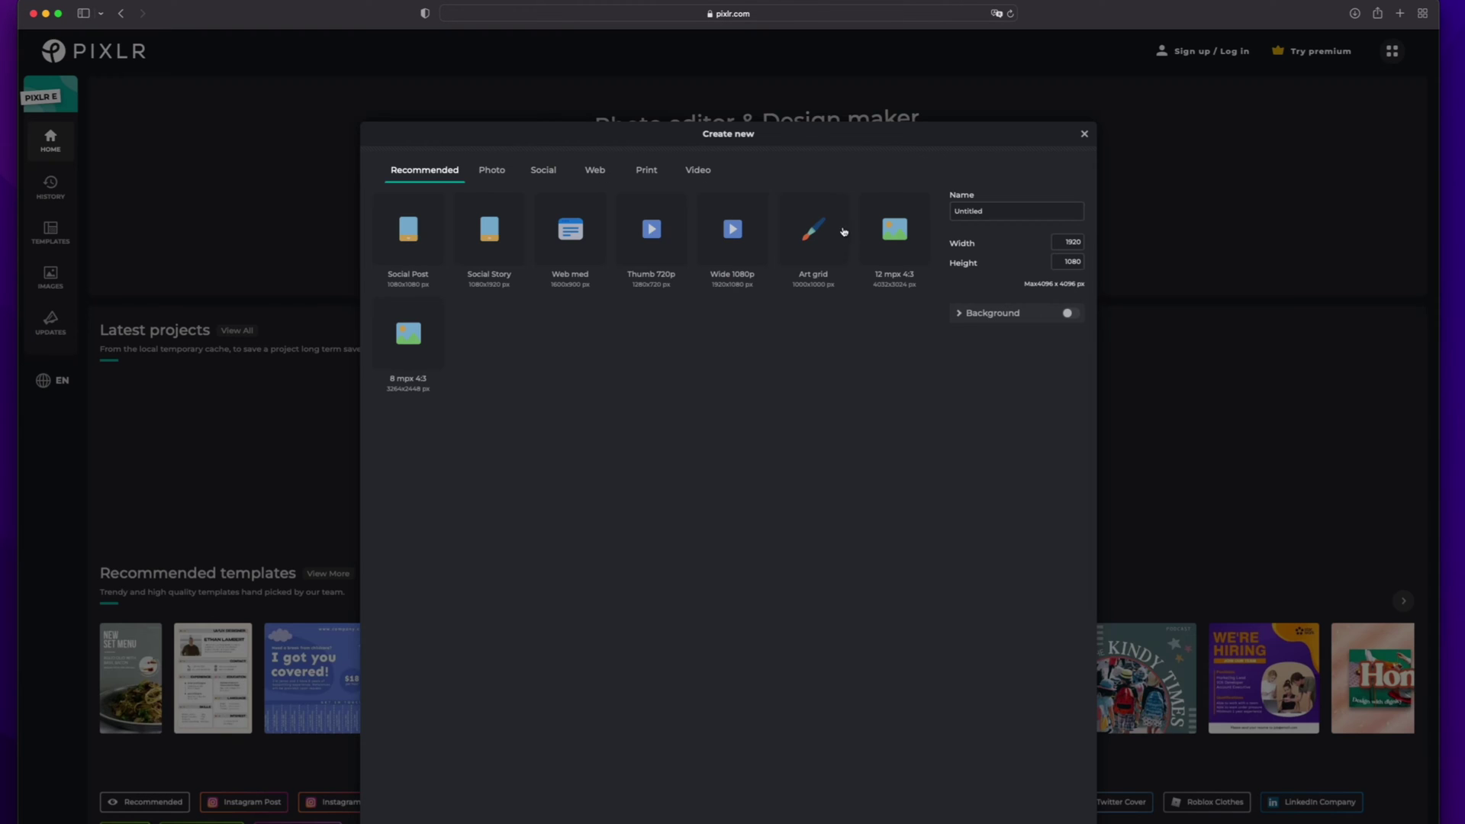
pyautogui.click(1007, 209)
pyautogui.write('Texture')
pyautogui.press('Tab')
pyautogui.doubleClick(1081, 260)
pyautogui.write('512')
pyautogui.click(1068, 313)
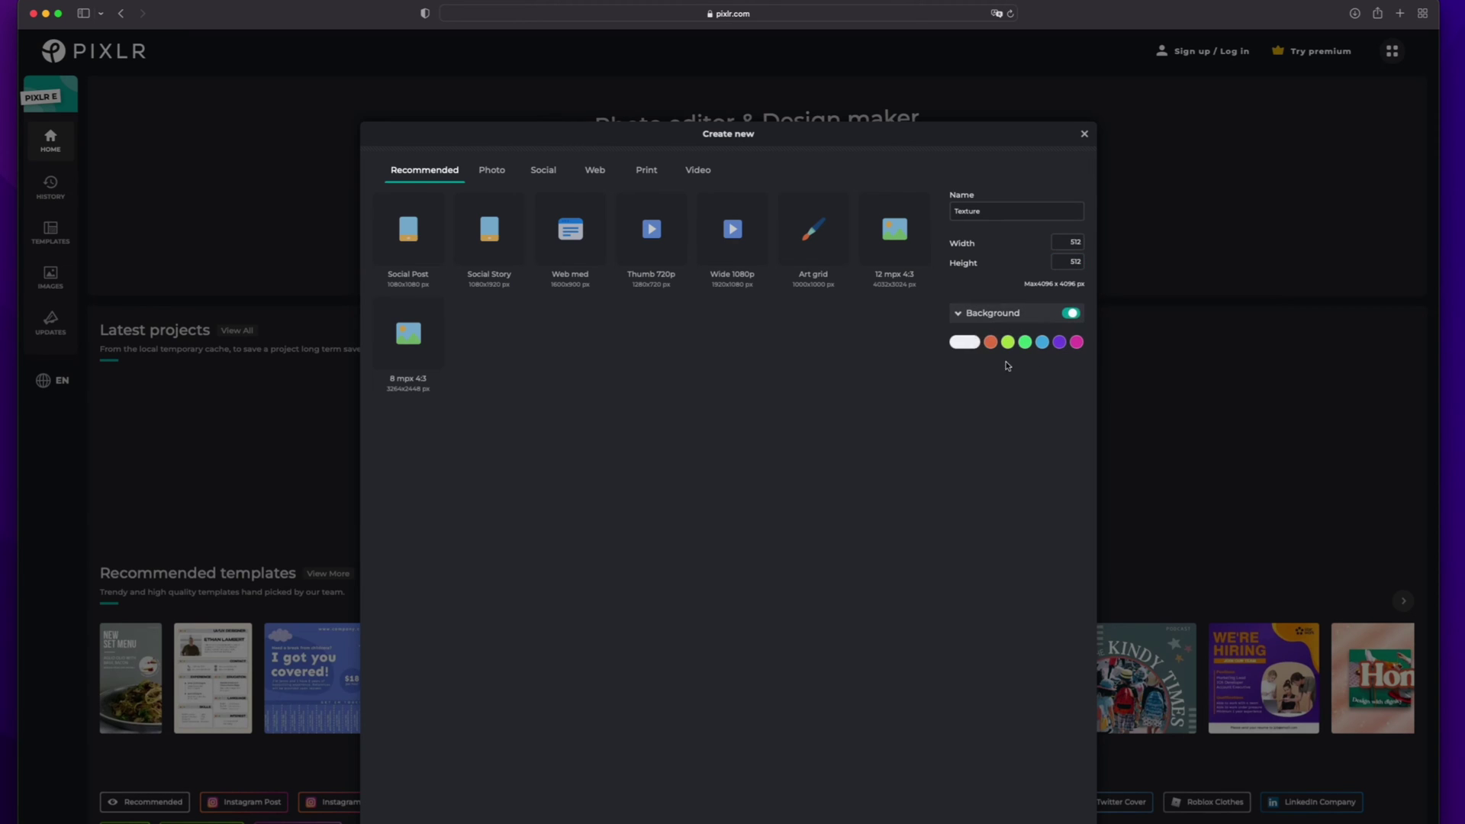
pyautogui.click(964, 342)
pyautogui.press('Return')
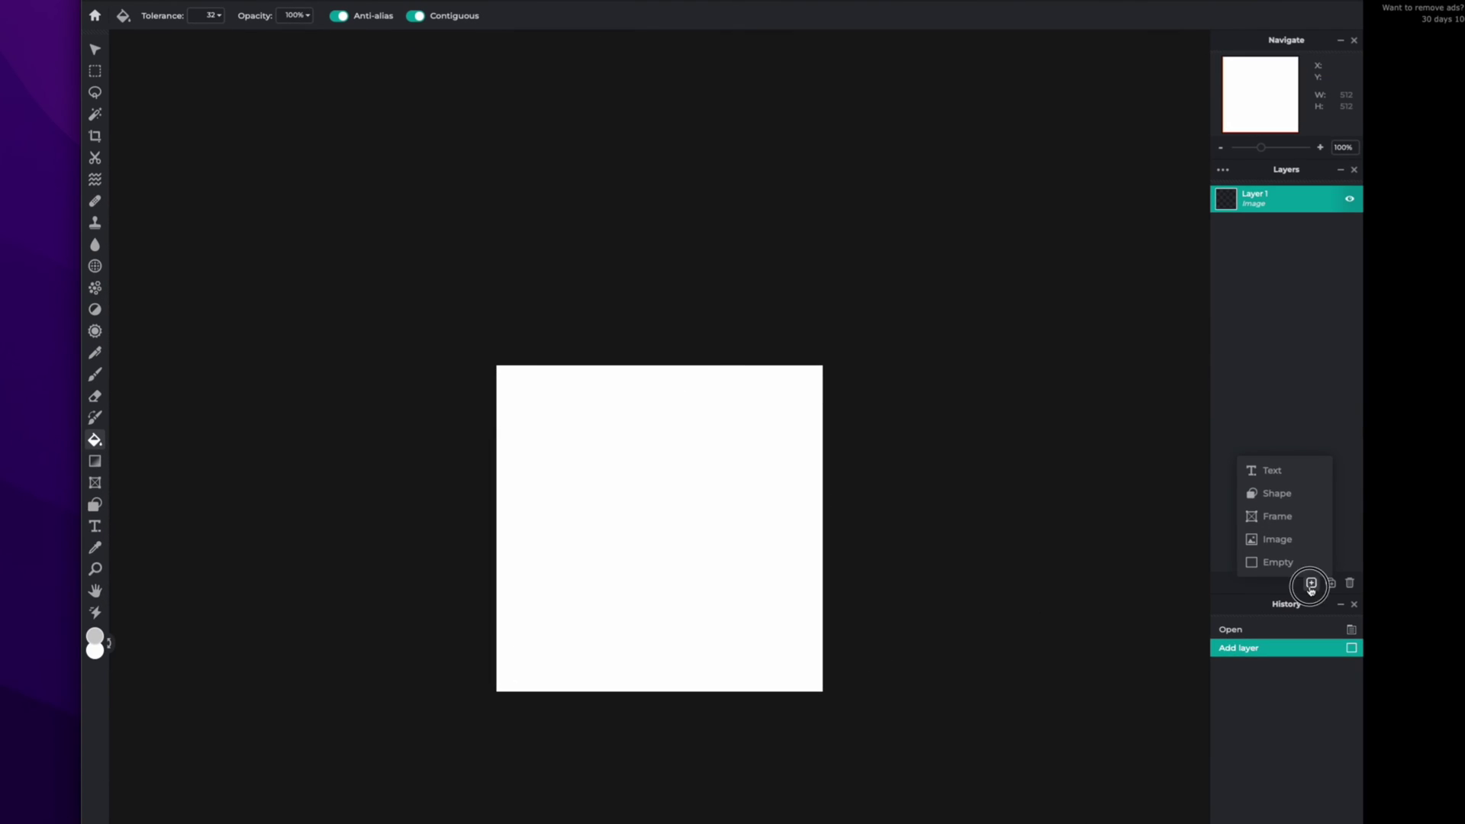
# Step: Add an empty Layer 2, select the whole canvas and fill it with light grey
pyautogui.click(1202, 609)
pyautogui.click(698, 509)
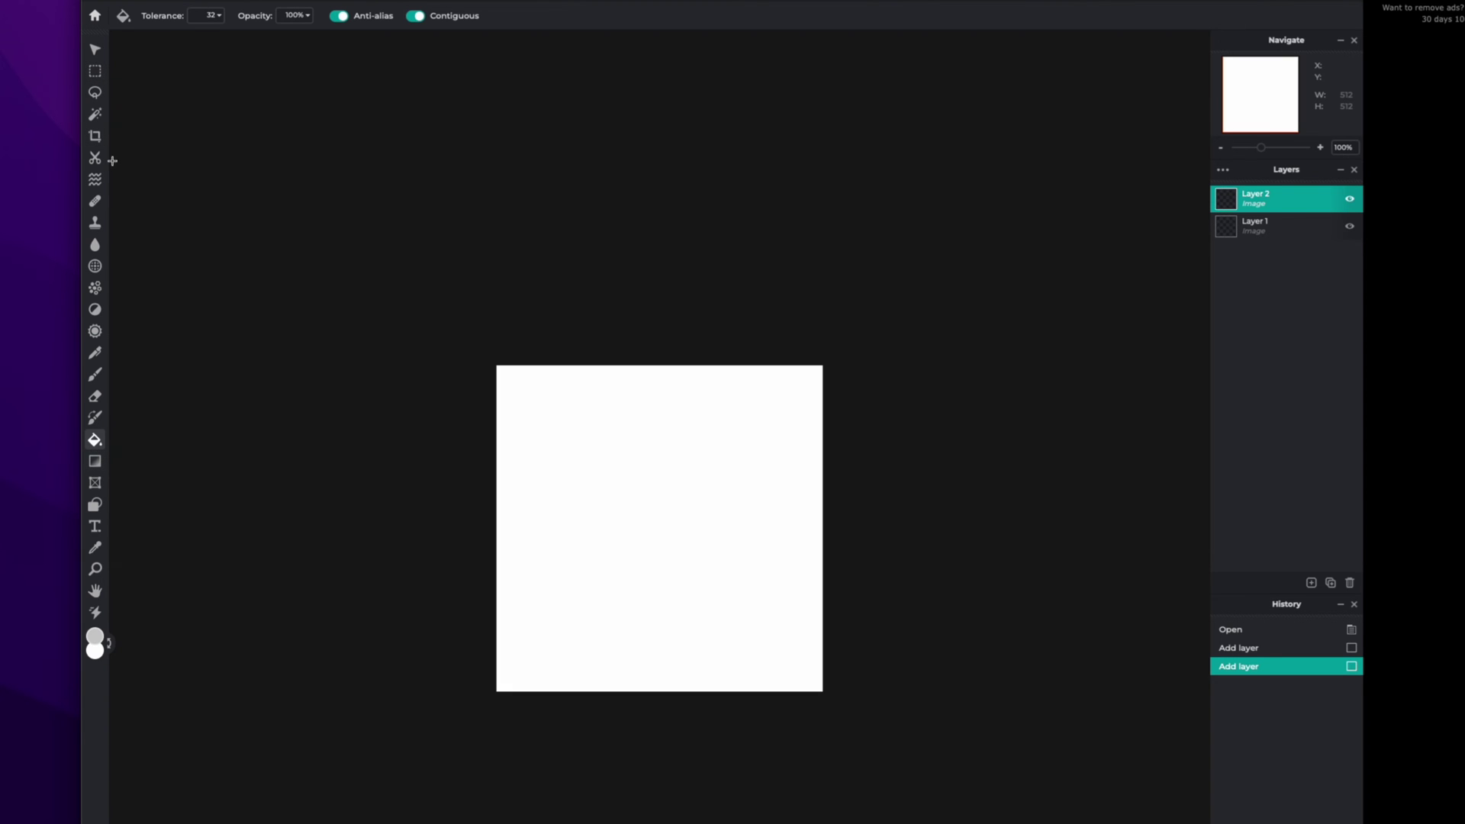
pyautogui.click(249, 2)
pyautogui.click(249, 7)
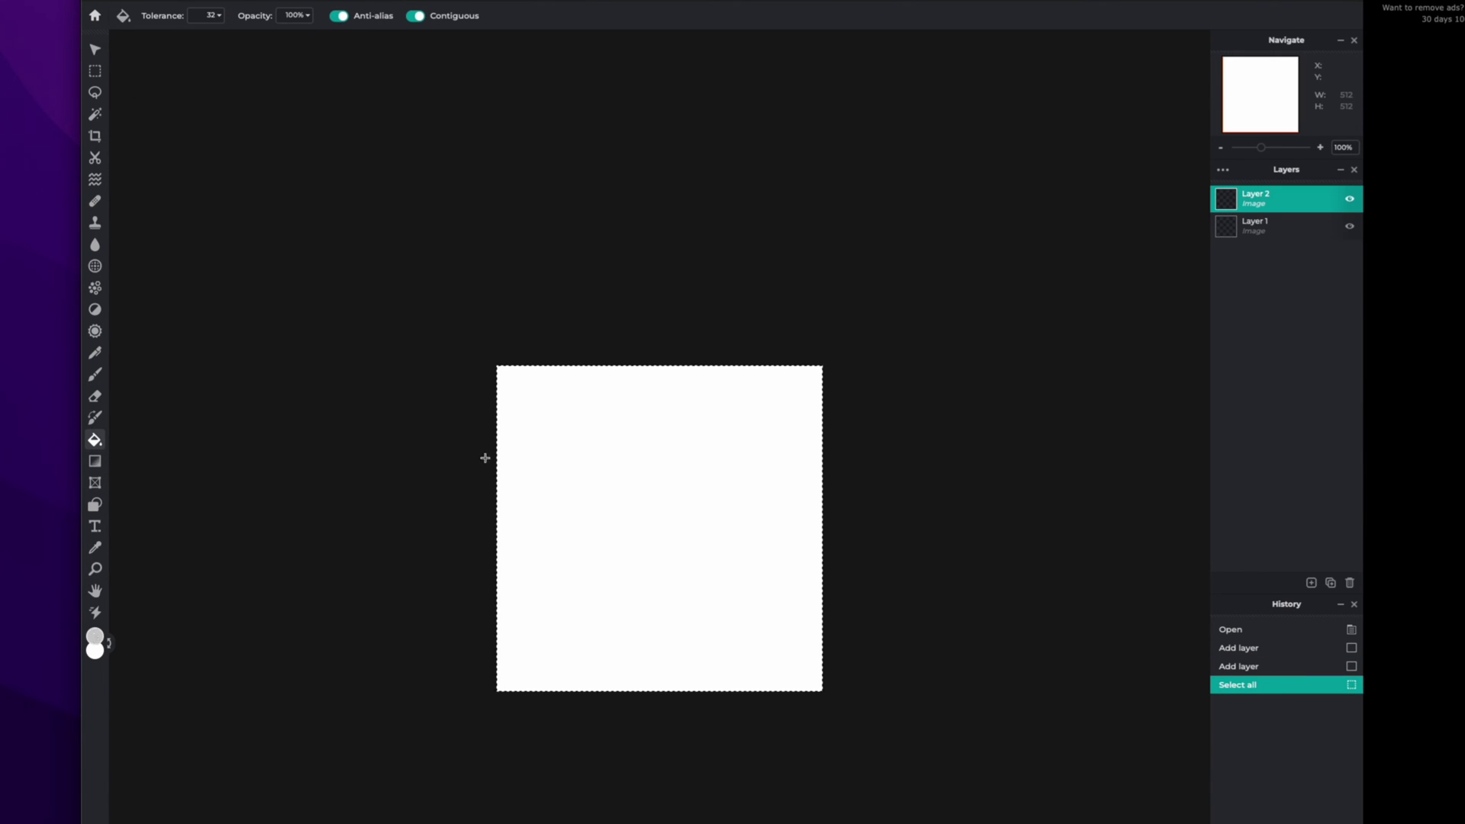
pyautogui.click(553, 429)
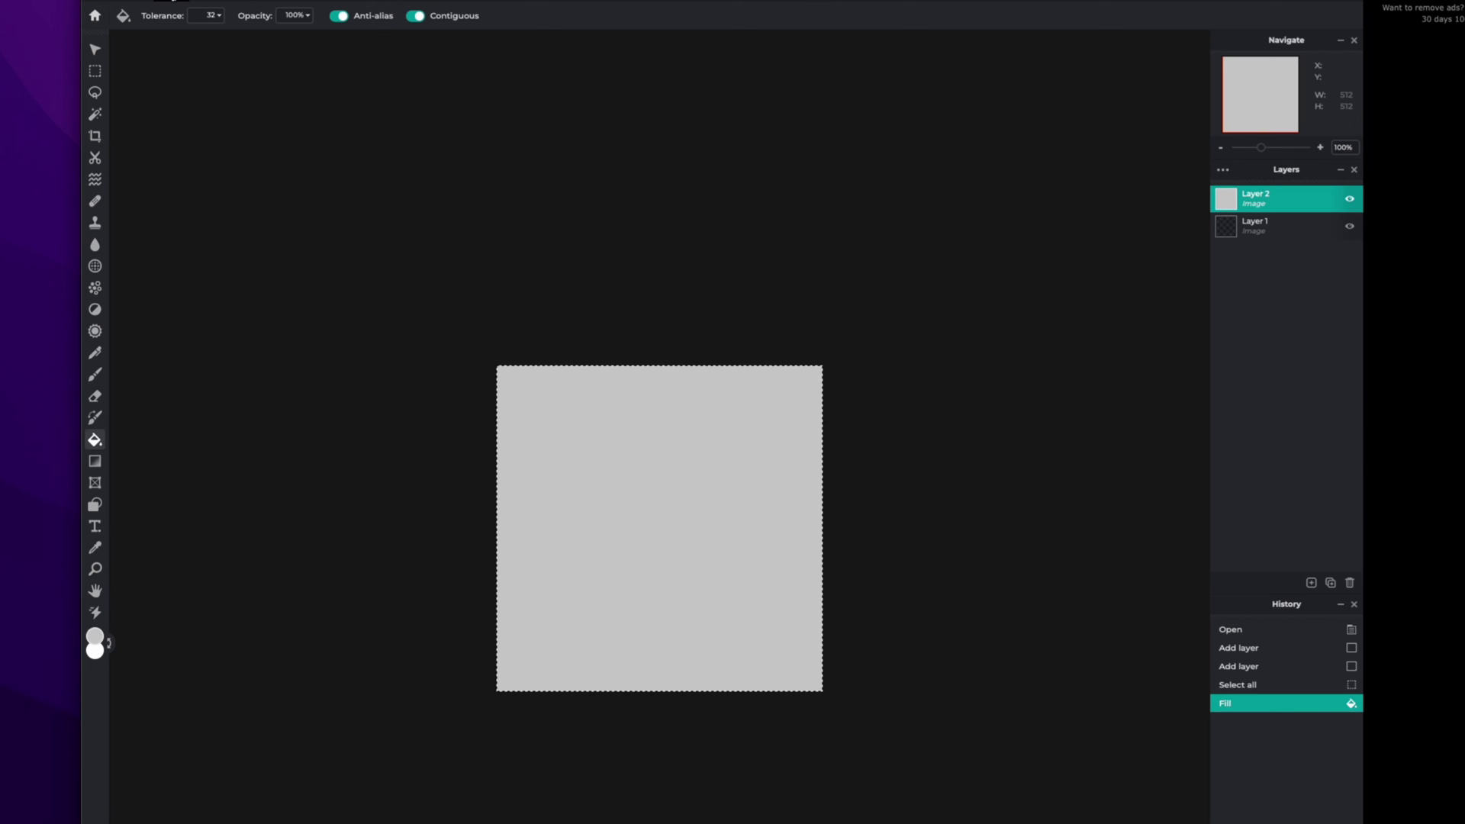
# Step: Rotate the grey Layer 2 by 45° with Free transform and apply it
pyautogui.click(171, 1)
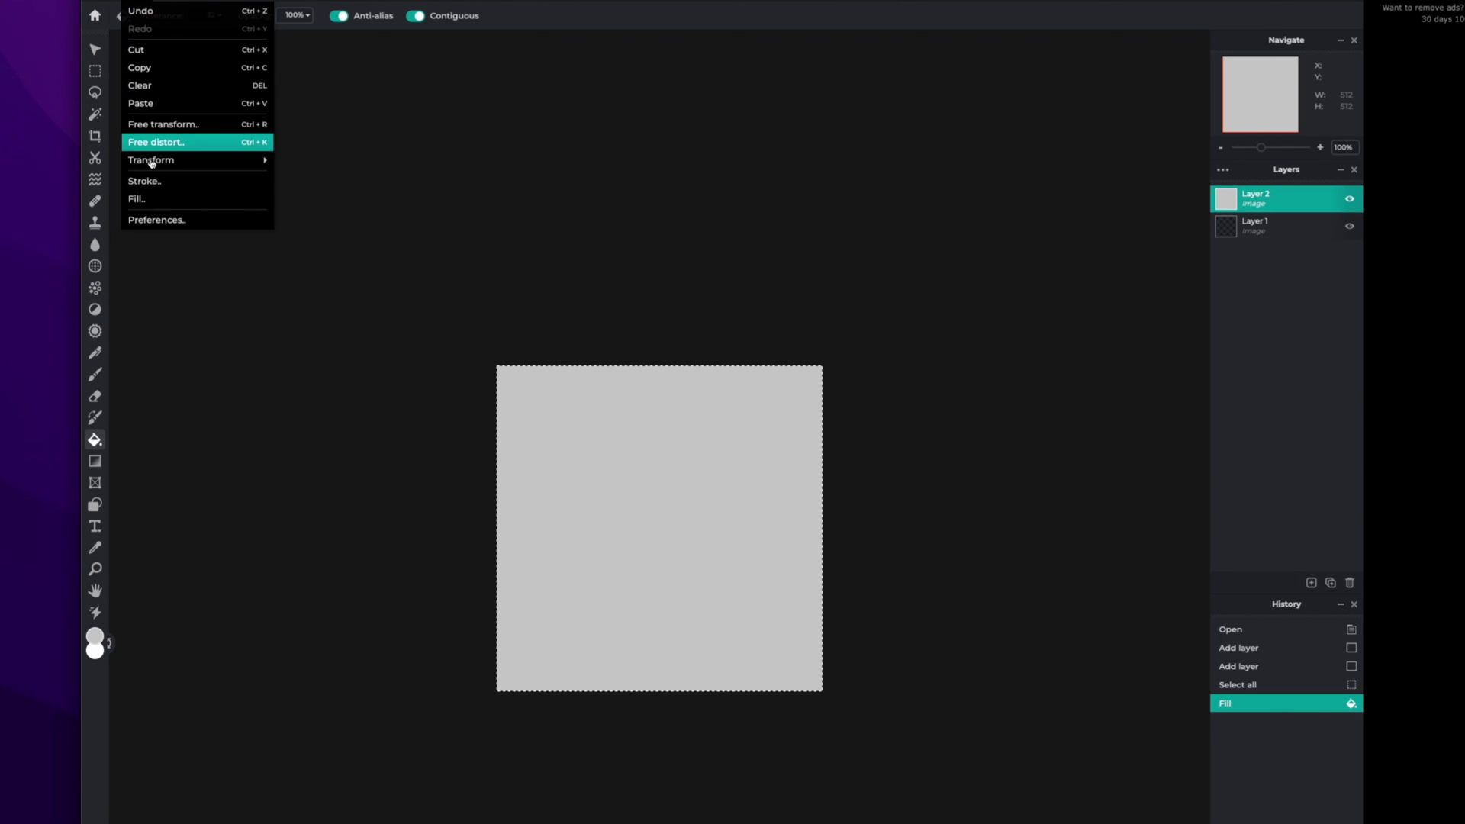
pyautogui.moveTo(167, 163)
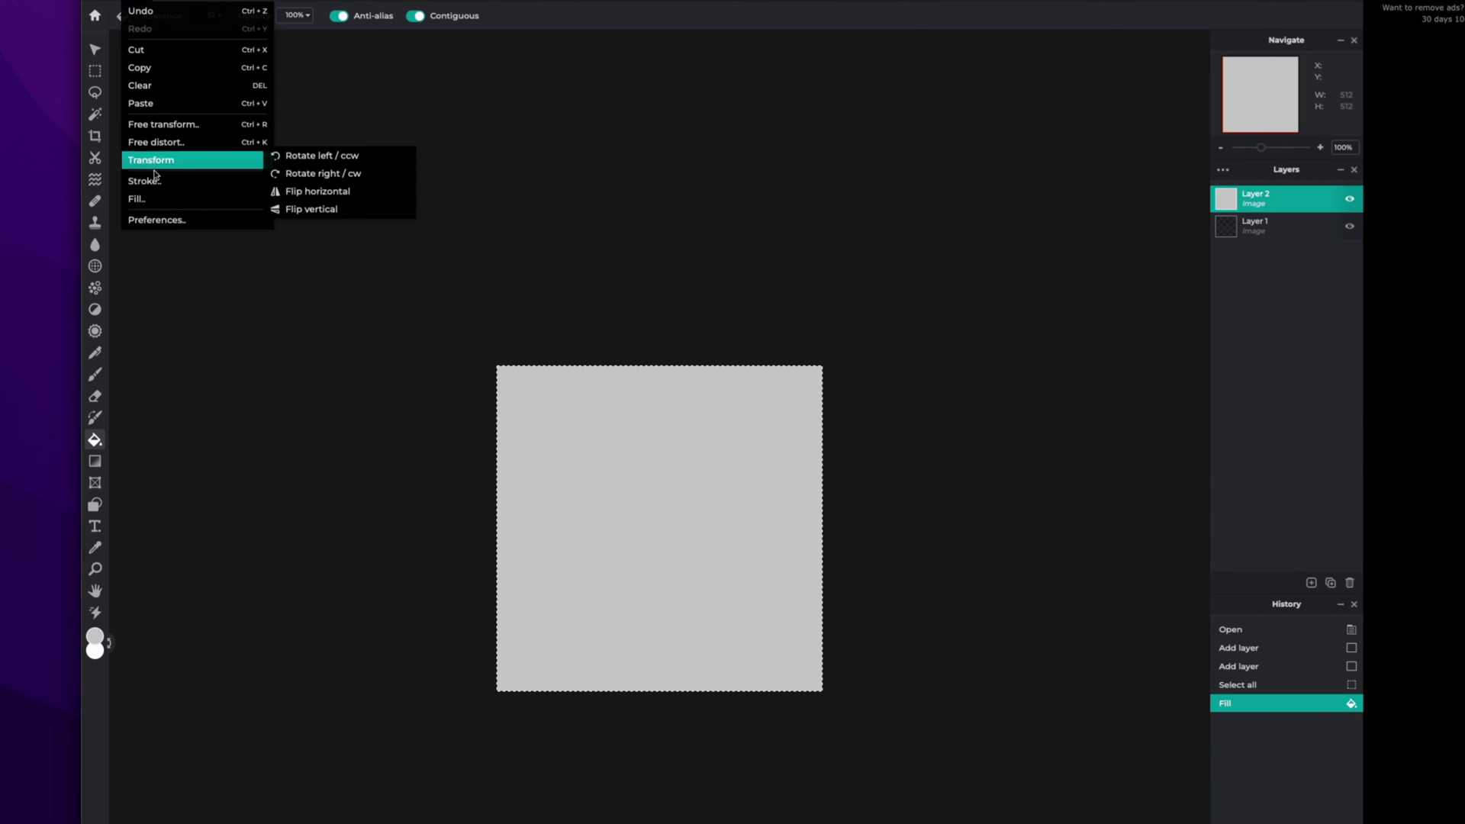
pyautogui.click(183, 126)
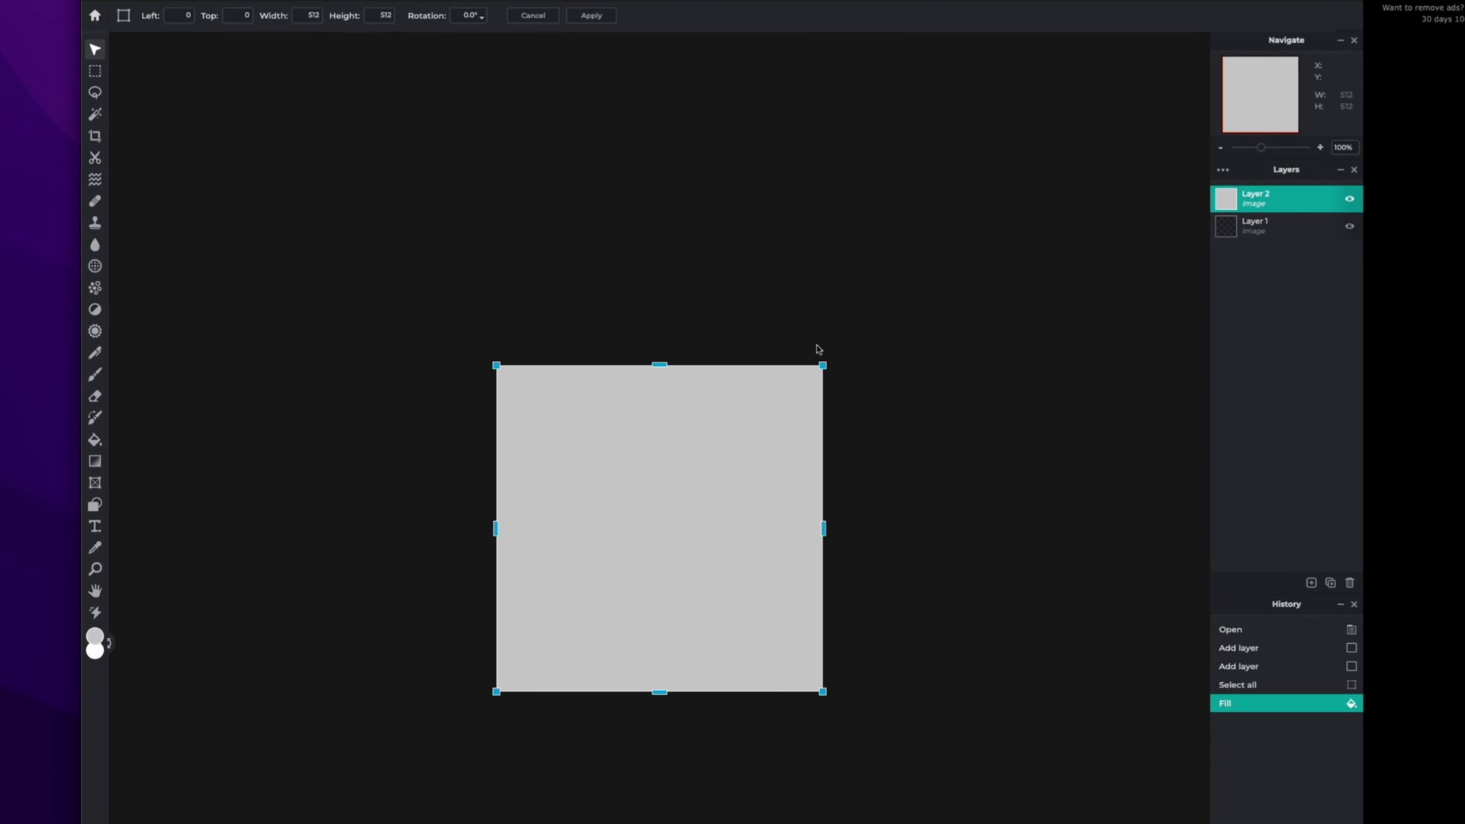
pyautogui.moveTo(842, 359); pyautogui.dragTo(1043, 559)
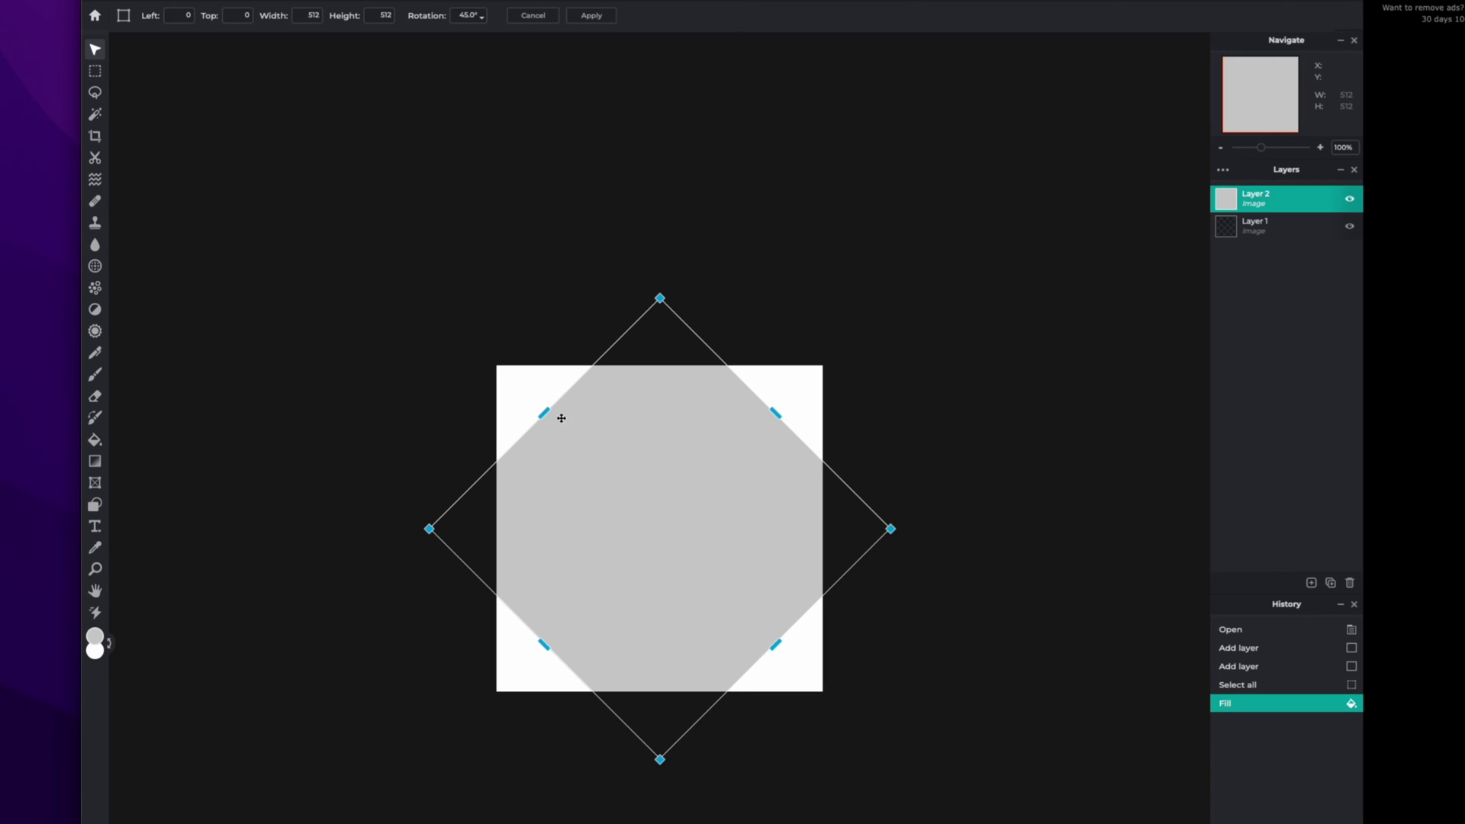
pyautogui.click(93, 47)
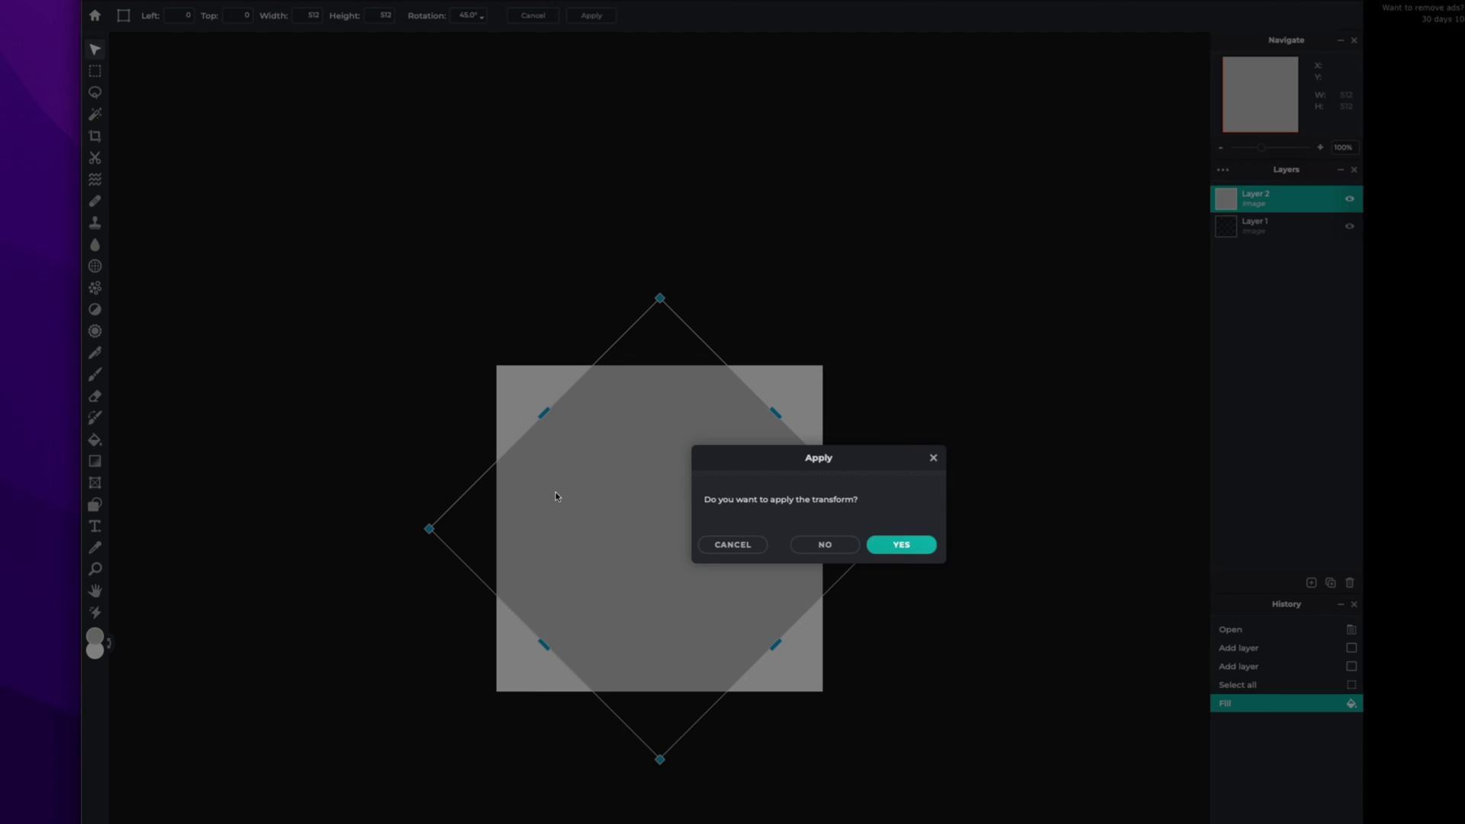
# Step: Confirm the rotation and drag the grey diamond down until its tip meets the canvas top
pyautogui.click(889, 544)
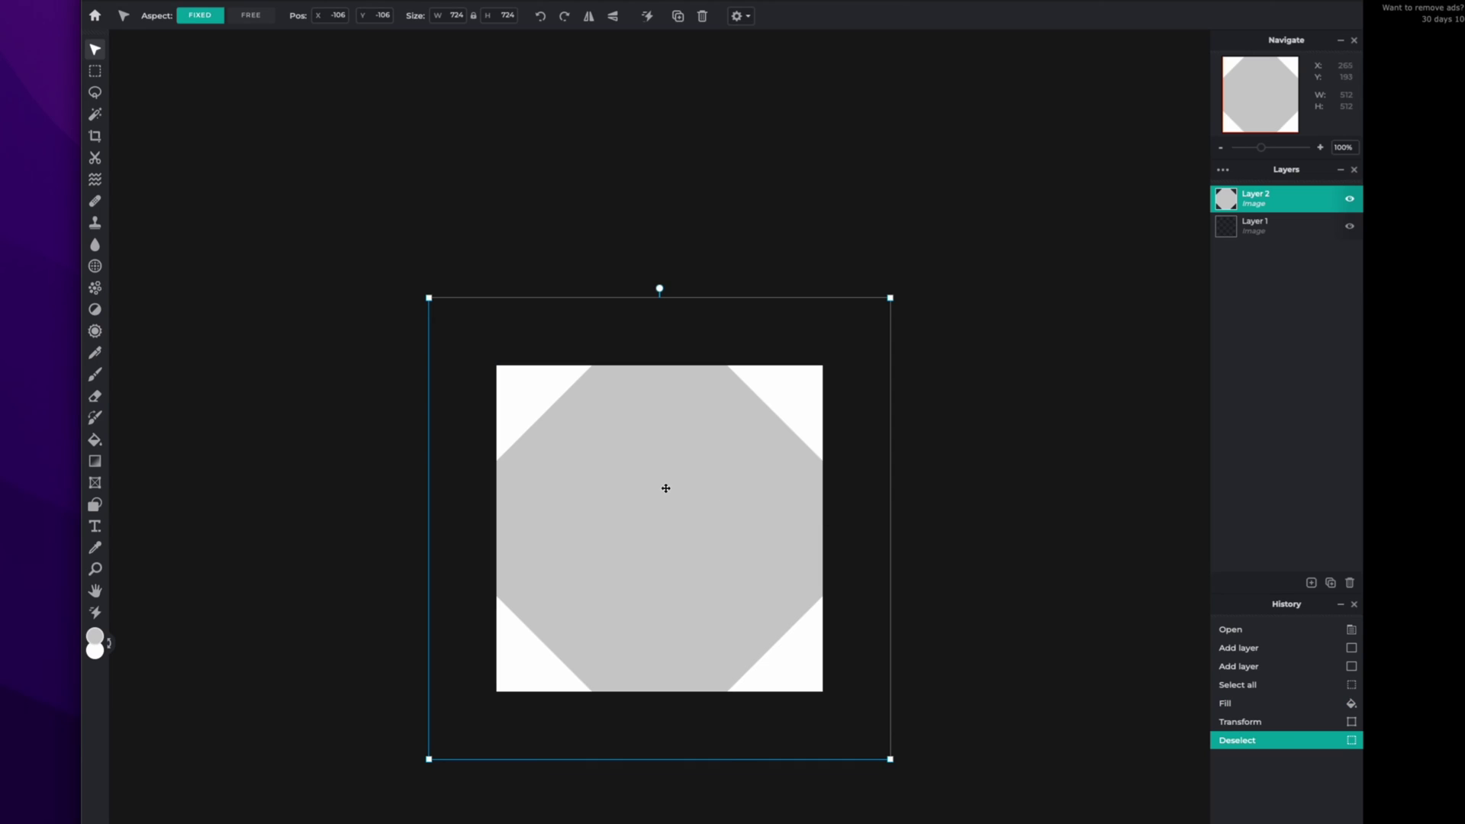
pyautogui.moveTo(665, 487); pyautogui.dragTo(663, 552)
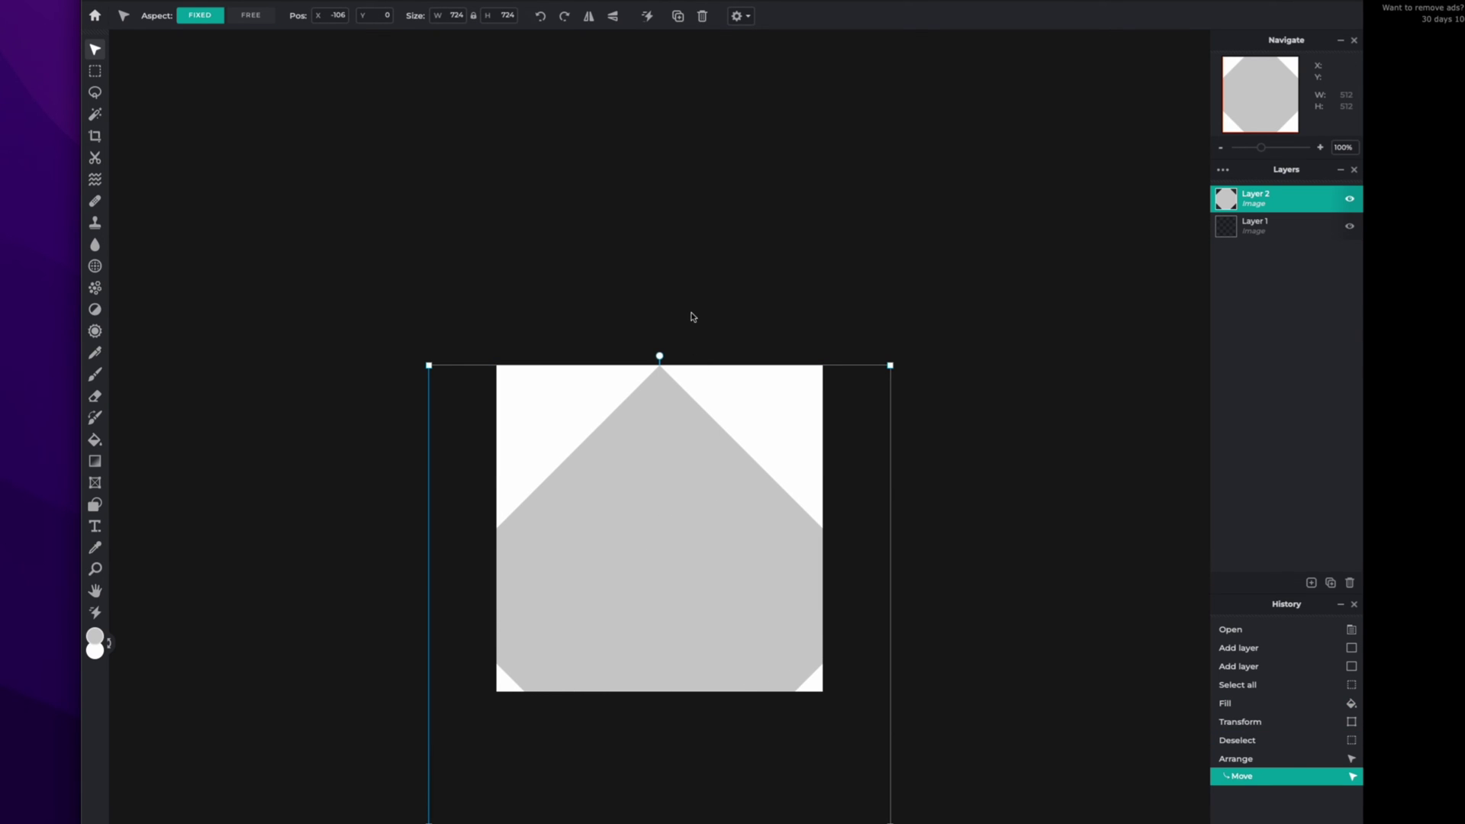
pyautogui.hotkey('ctrl', 'z')
# Step: Check Layer 2's layer settings and close them again
pyautogui.click(1291, 201)
pyautogui.click(1291, 200)
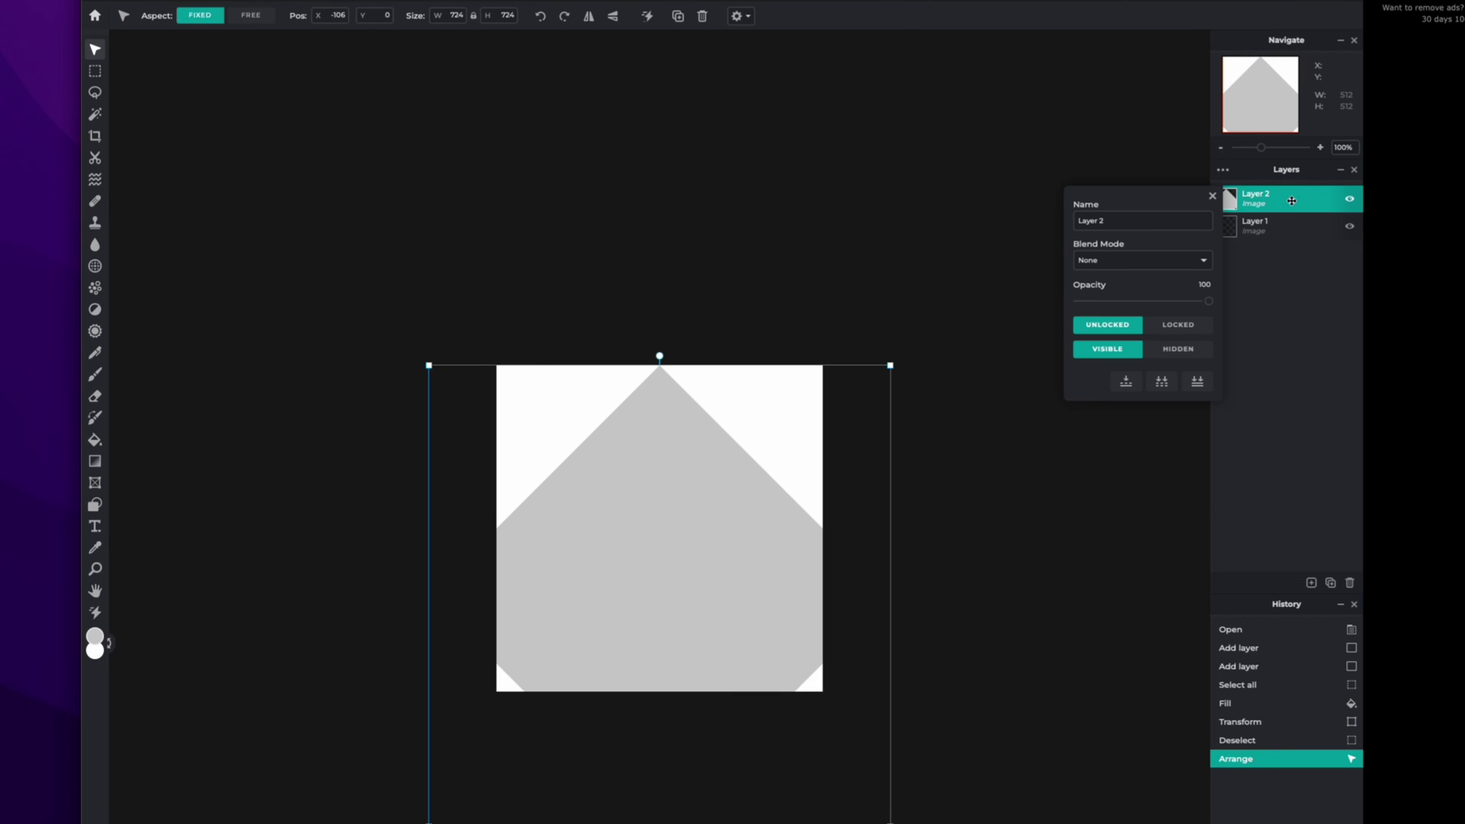
pyautogui.click(1270, 197)
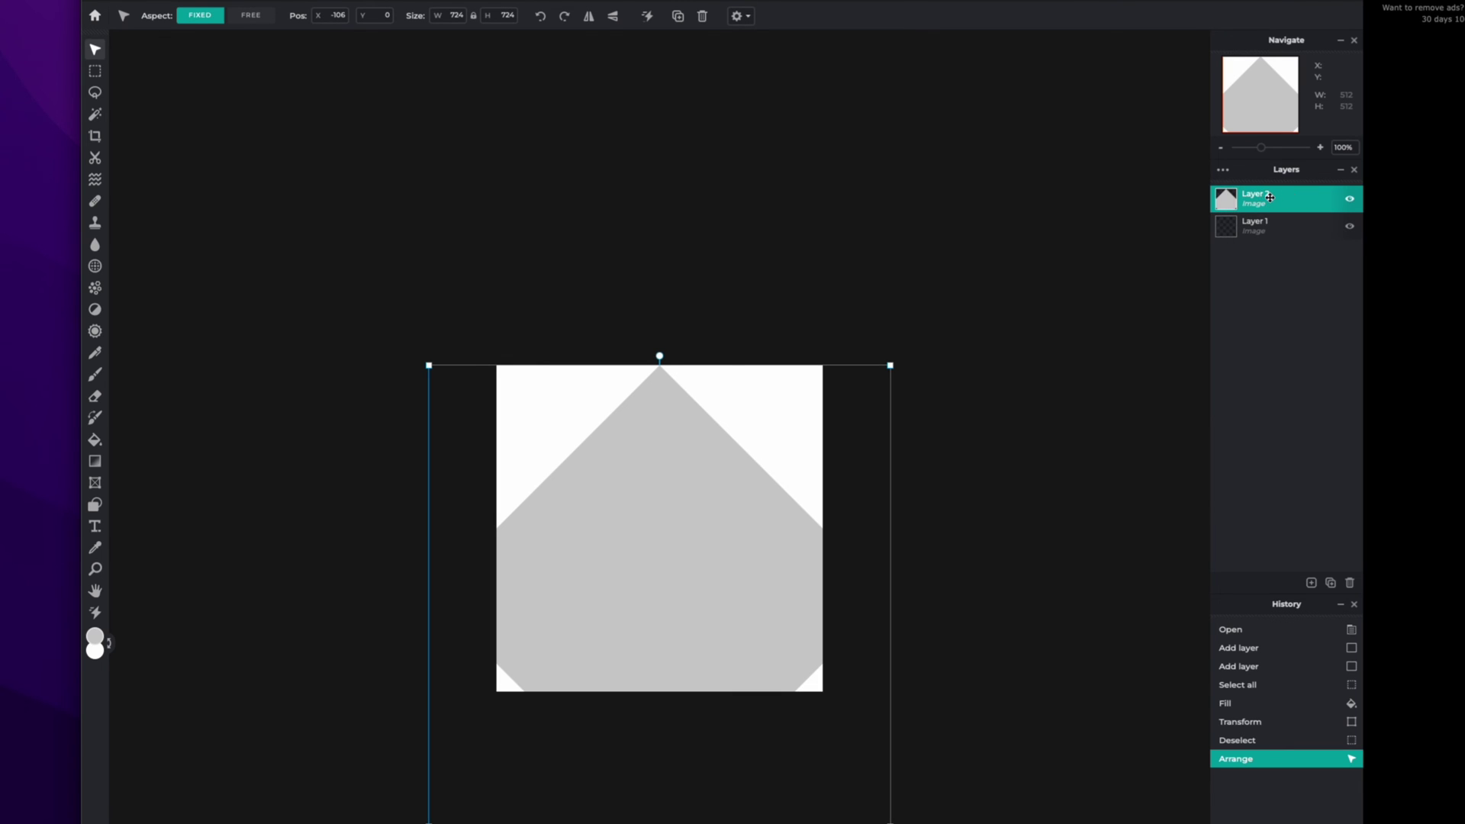
pyautogui.click(1259, 197)
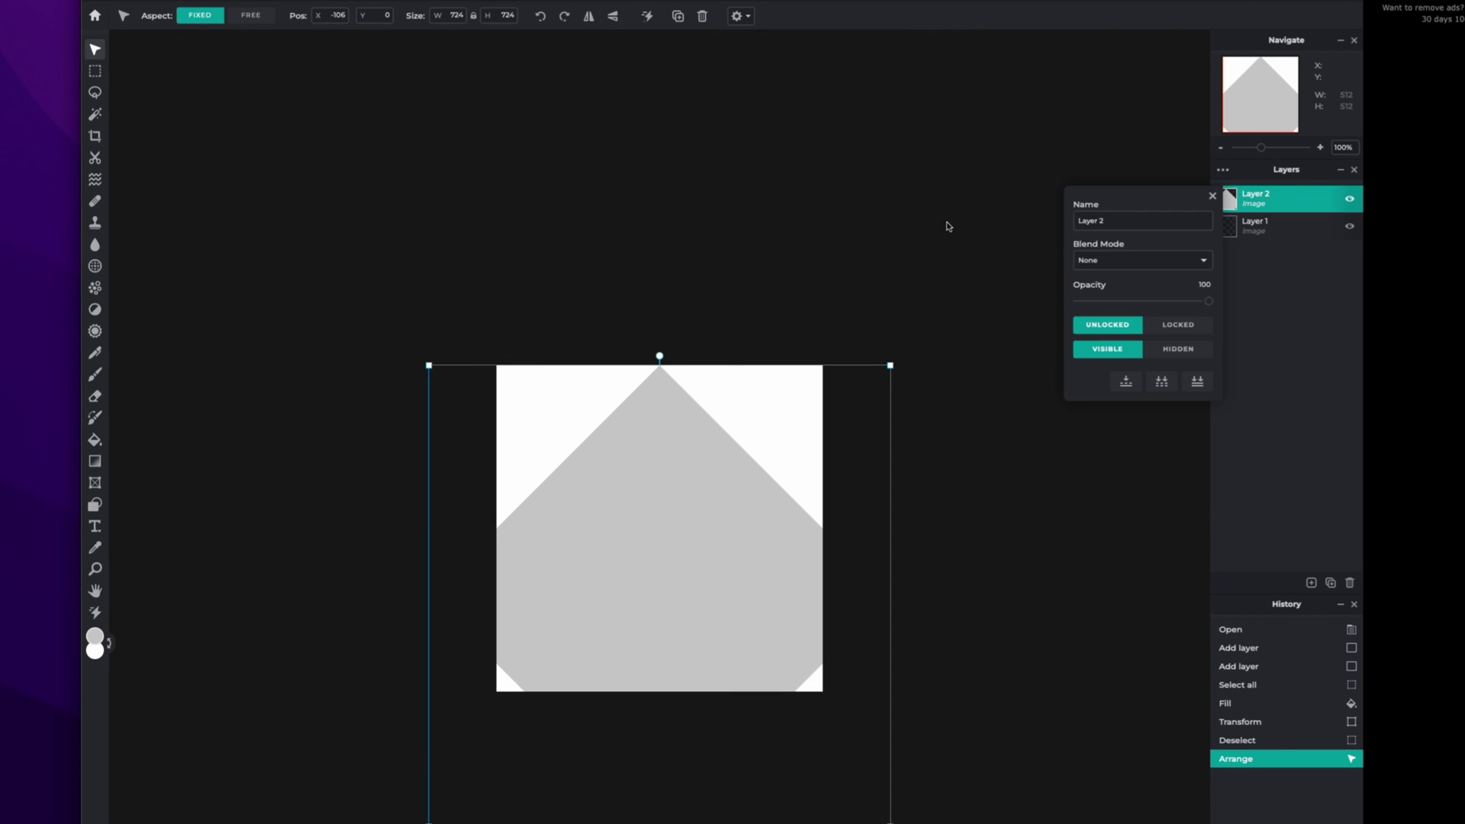
pyautogui.click(671, 460)
# Step: Duplicate Layer 2 and set the foreground colour to red
pyautogui.rightClick(667, 467)
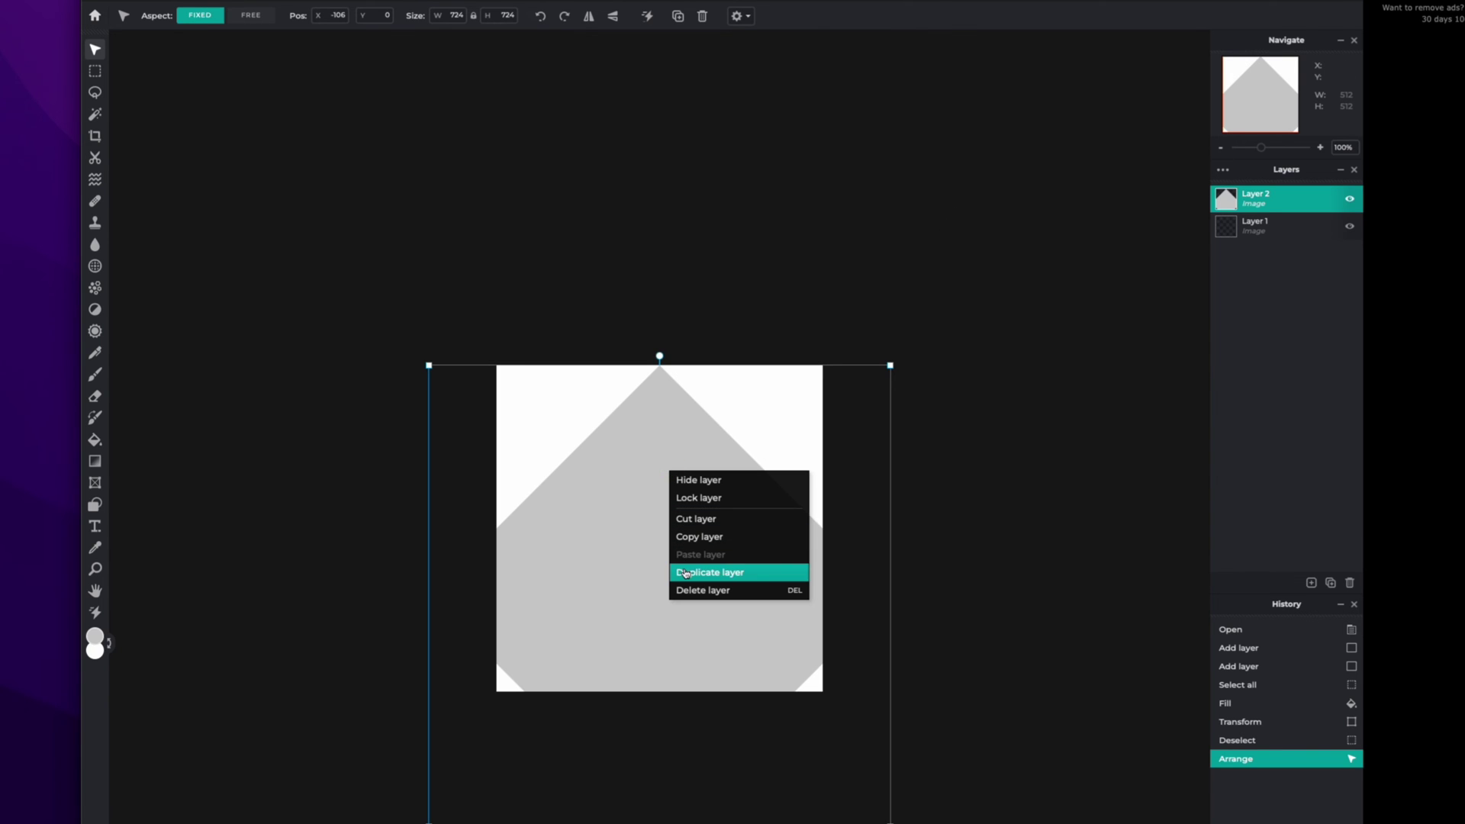
pyautogui.click(685, 573)
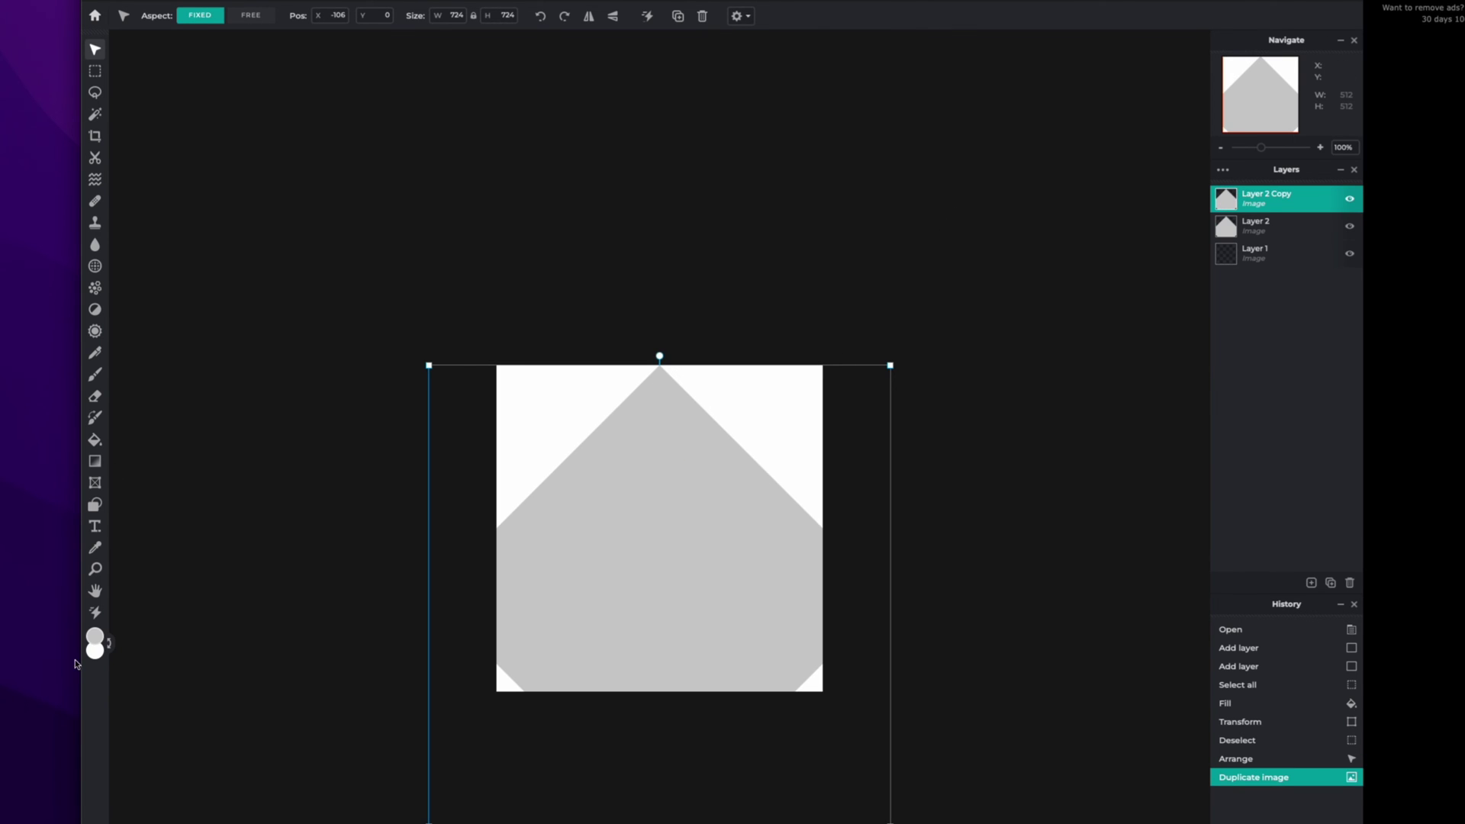
pyautogui.click(95, 639)
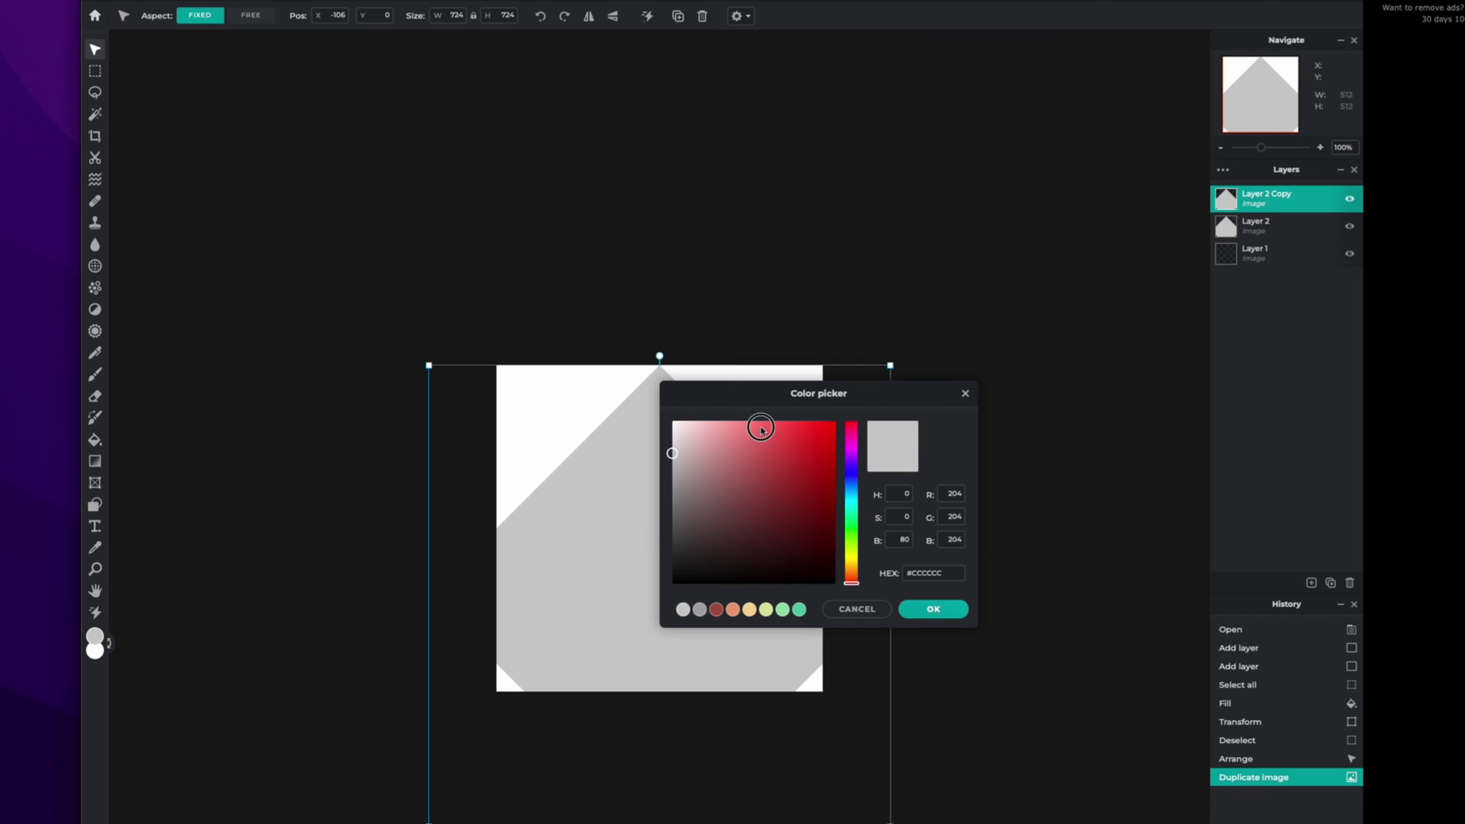
pyautogui.click(760, 426)
pyautogui.click(933, 609)
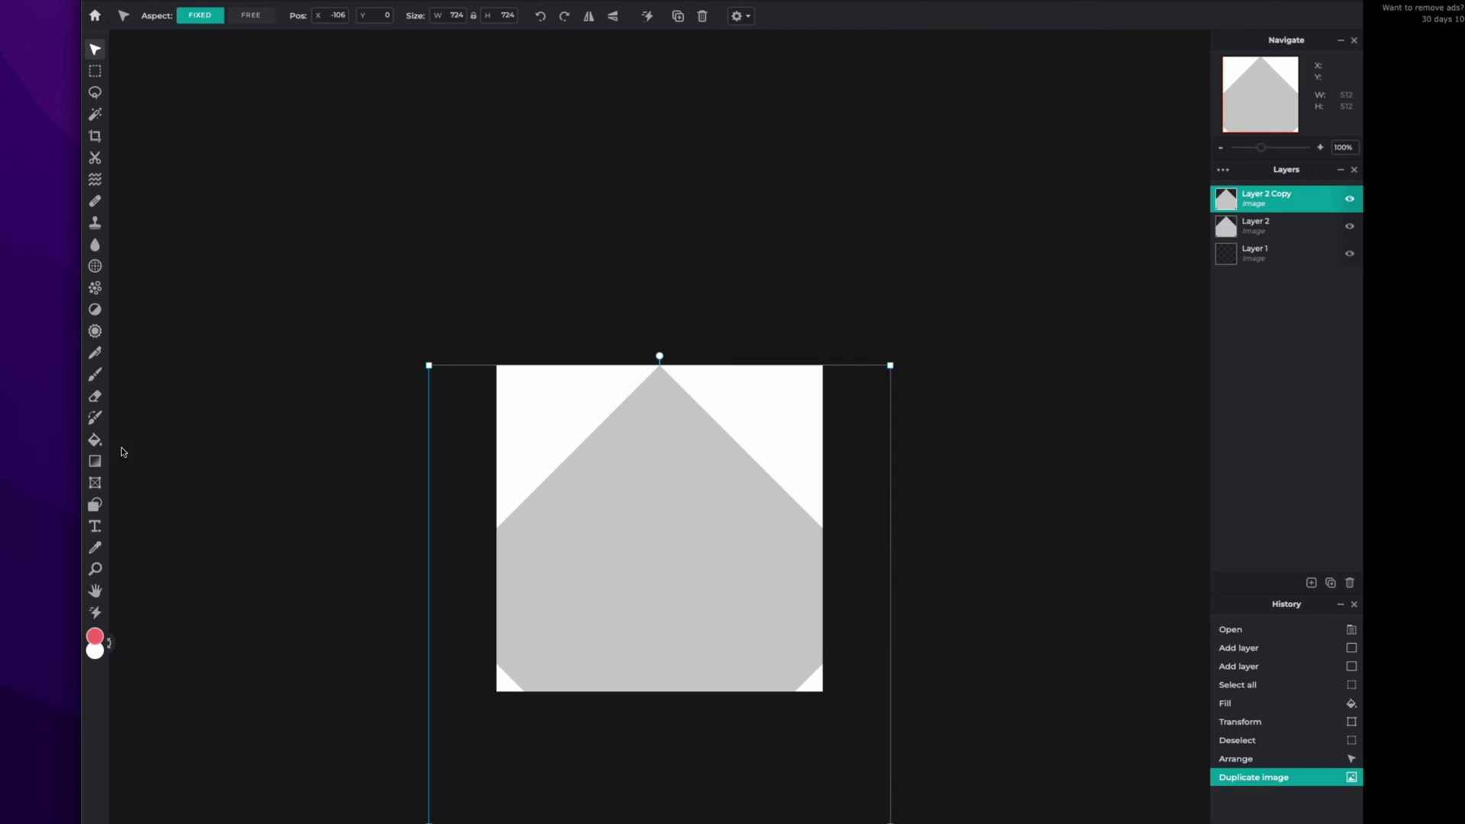
# Step: Fill the copied arrow shape red and move it down about 200 px
pyautogui.click(95, 439)
pyautogui.click(695, 496)
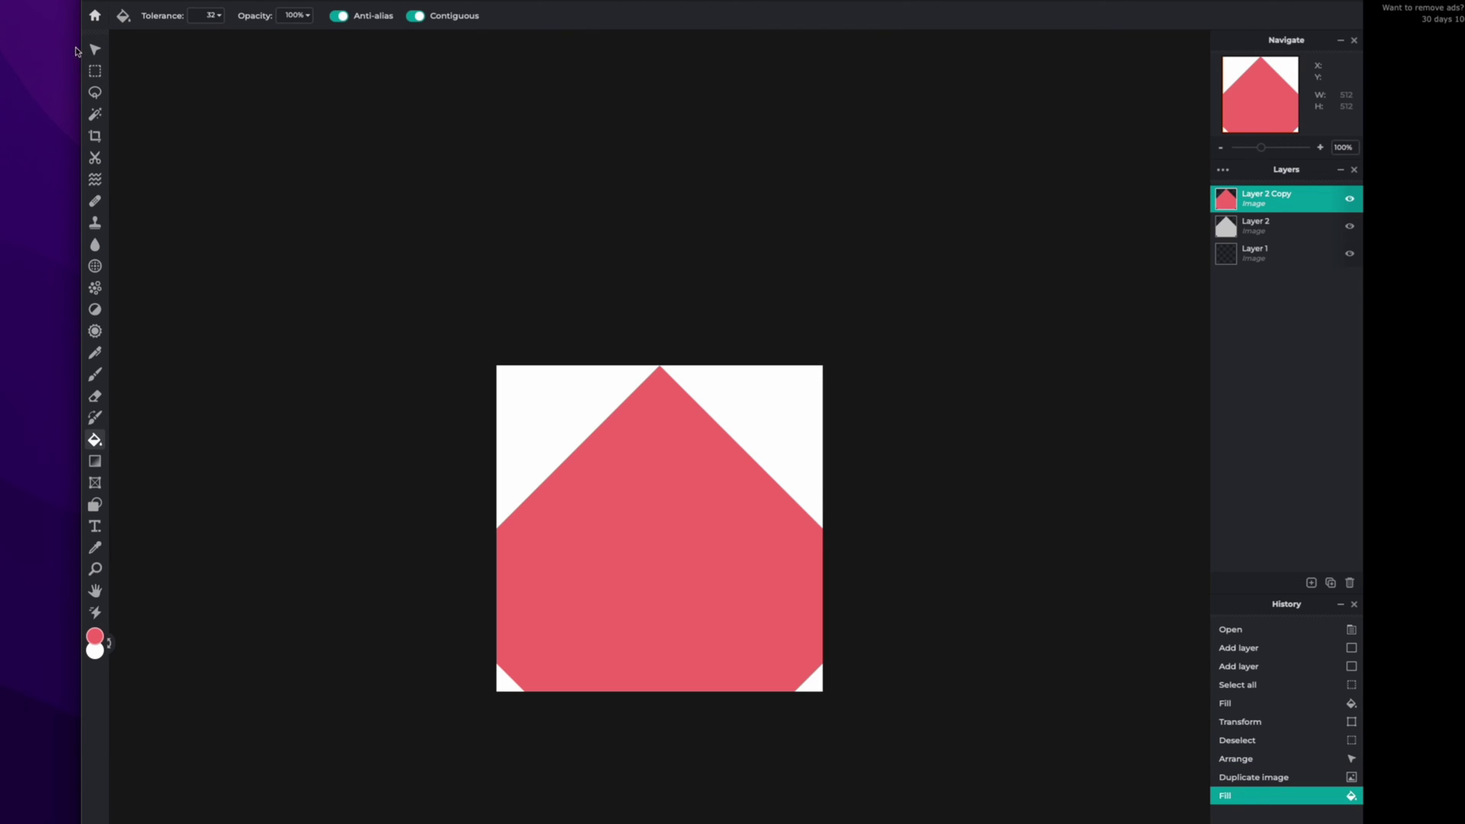
pyautogui.click(93, 49)
pyautogui.moveTo(663, 498); pyautogui.dragTo(683, 628)
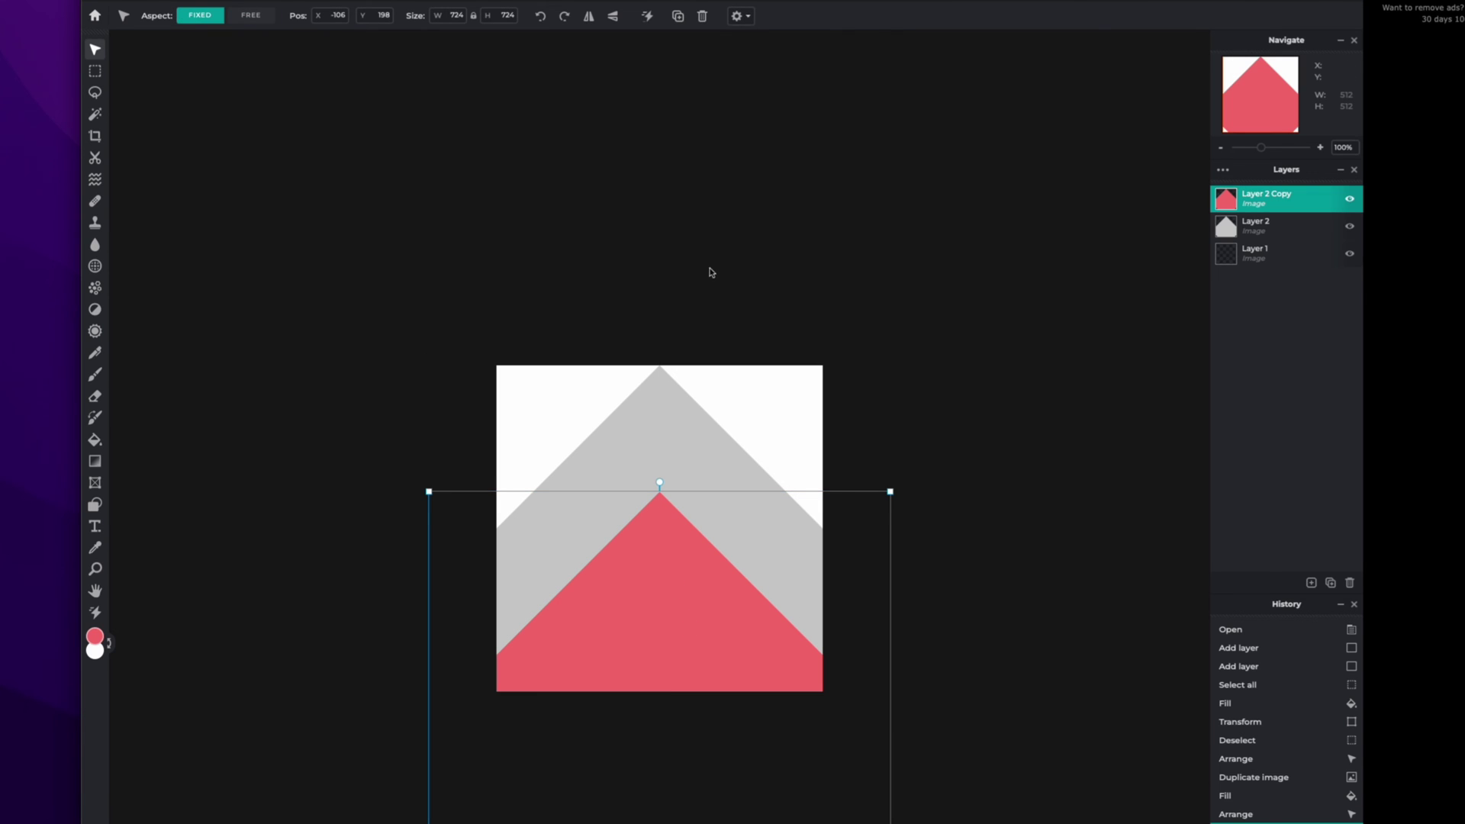
# Step: Select the red layer's pixels and delete that area from Layer 2
pyautogui.click(242, 3)
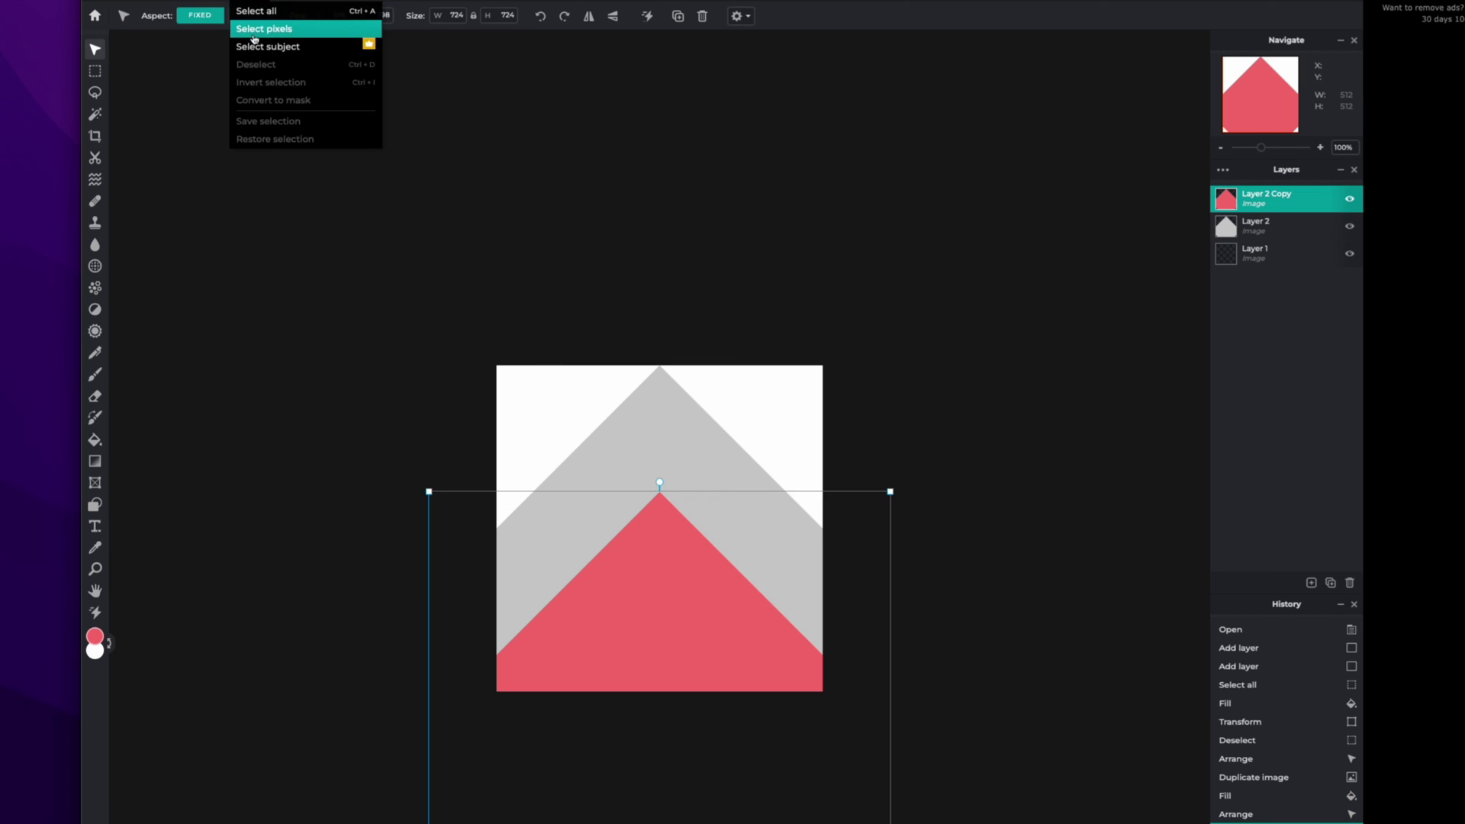
pyautogui.click(246, 30)
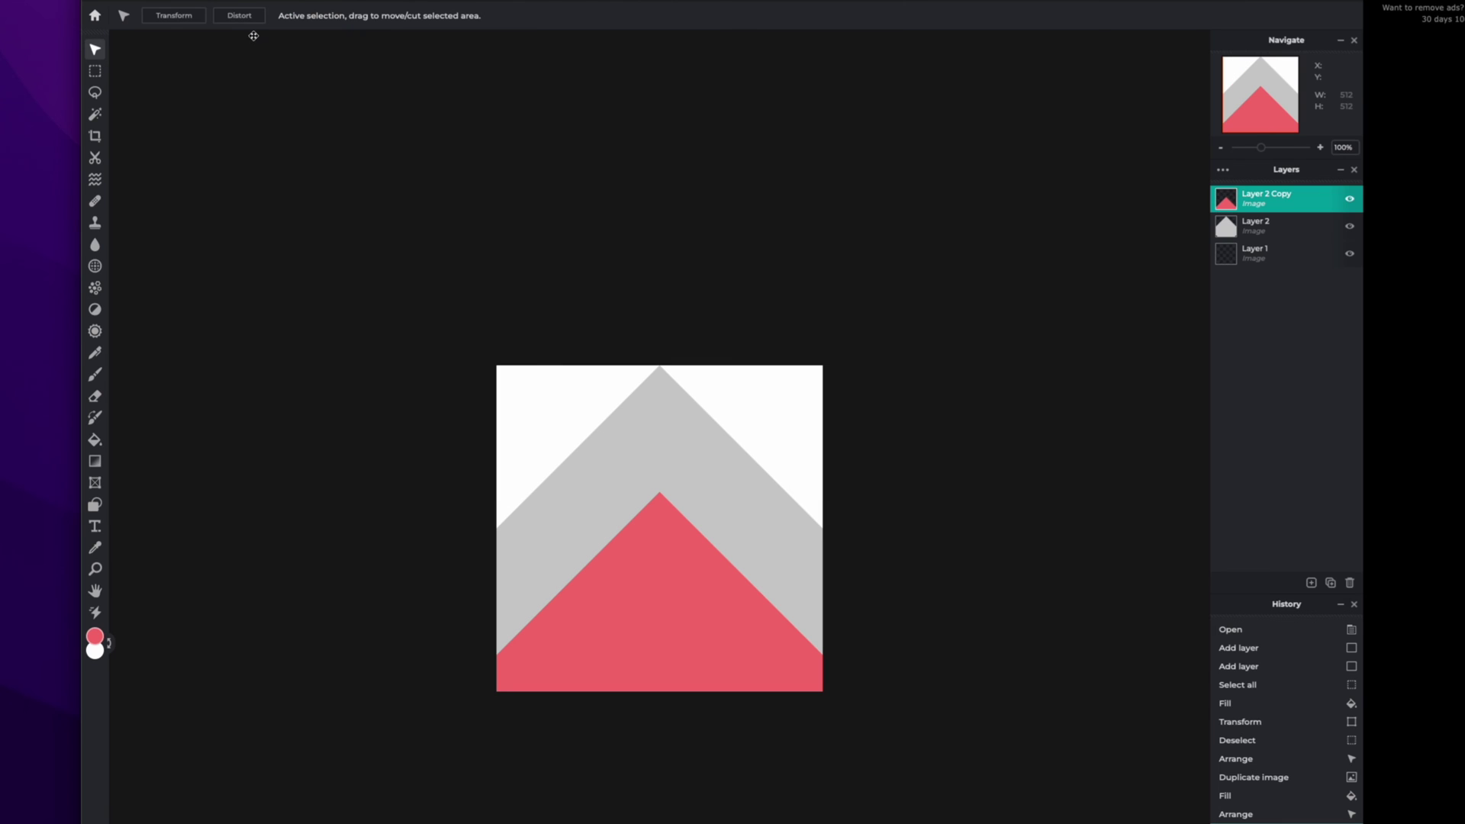
pyautogui.click(1251, 226)
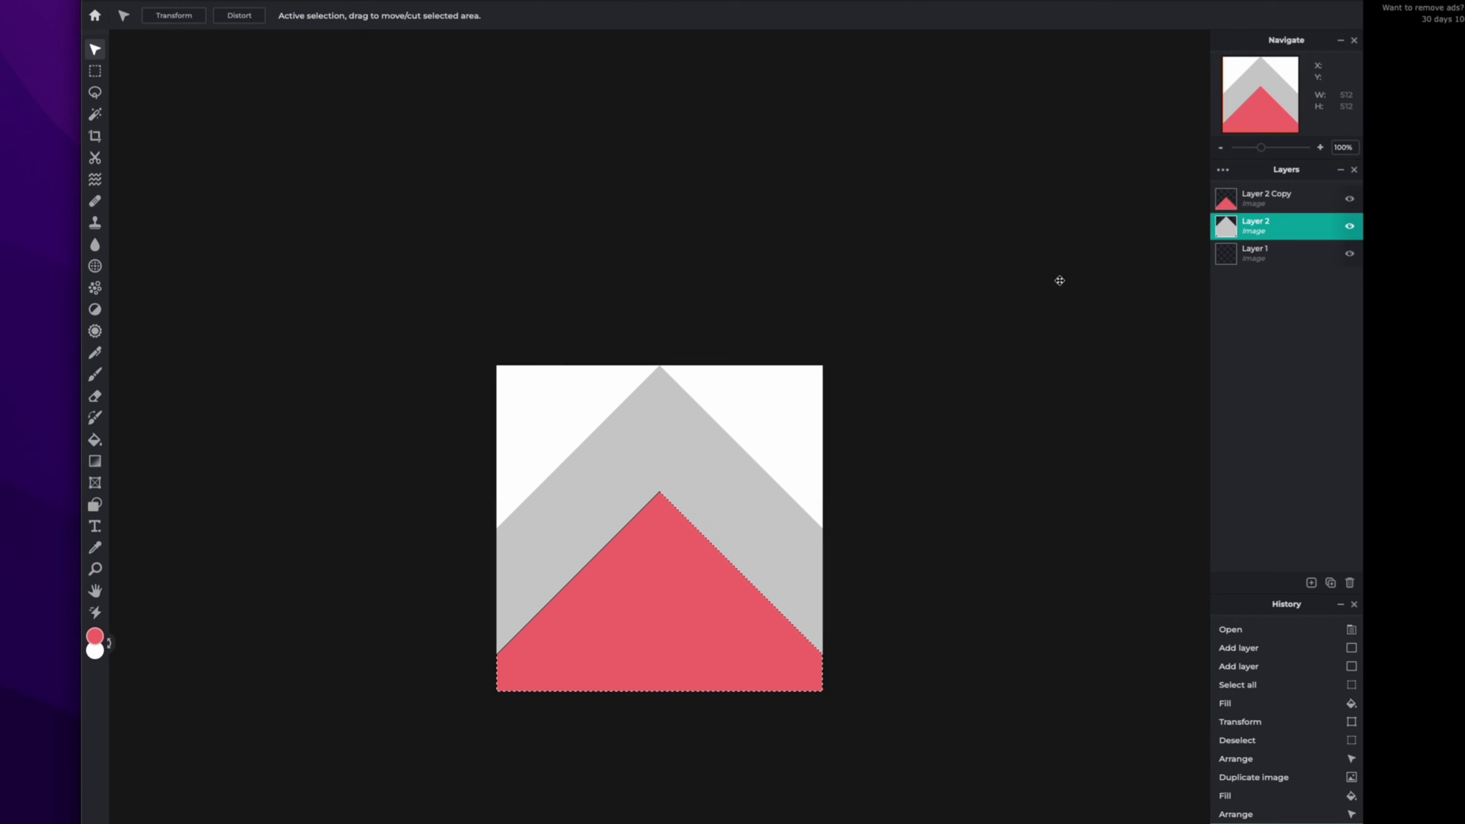
pyautogui.press('Delete')
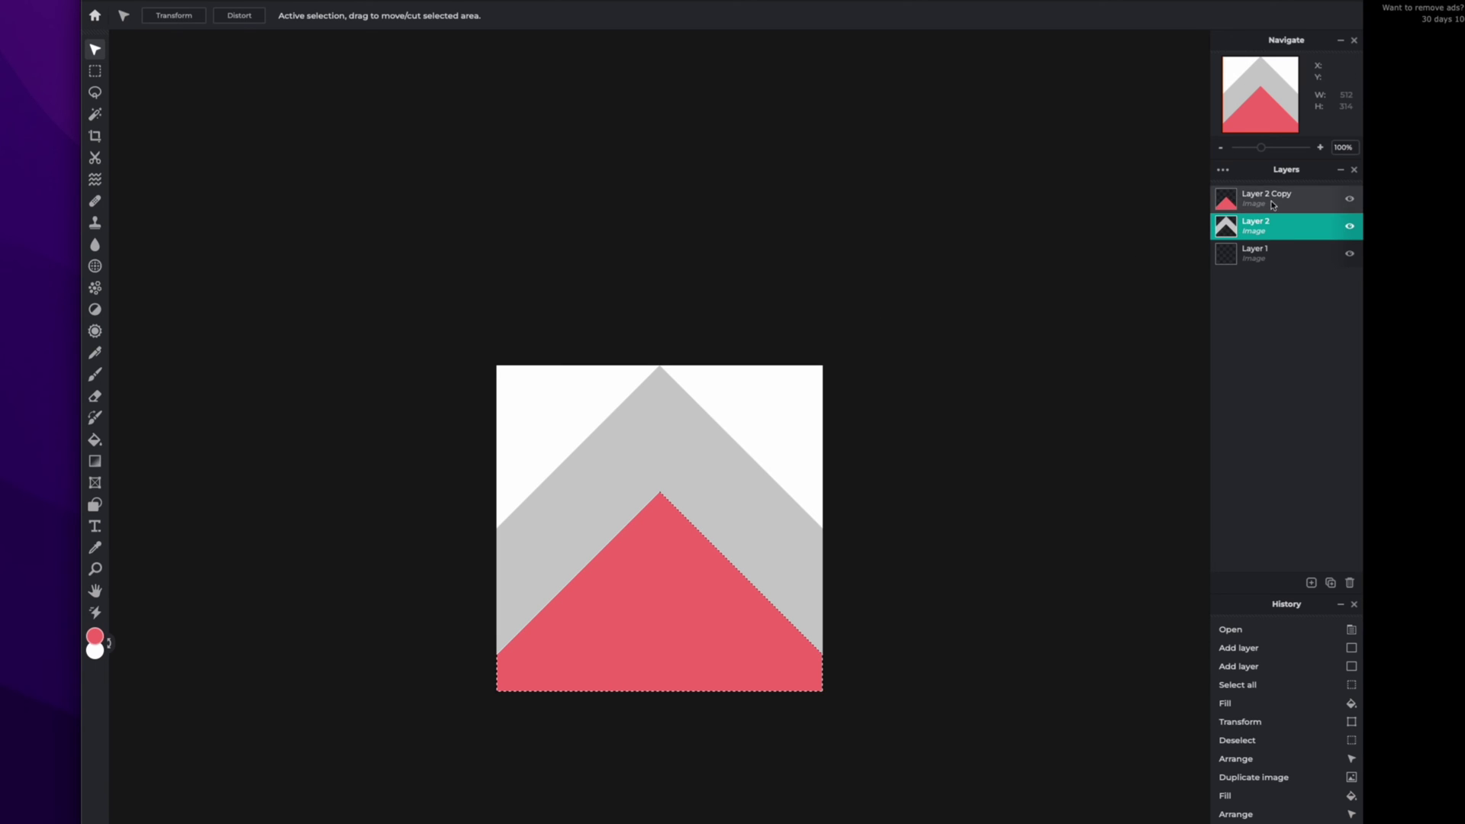
# Step: Delete the red Layer 2 Copy, clear the selection and deselect the layer
pyautogui.click(1265, 197)
pyautogui.click(1265, 197)
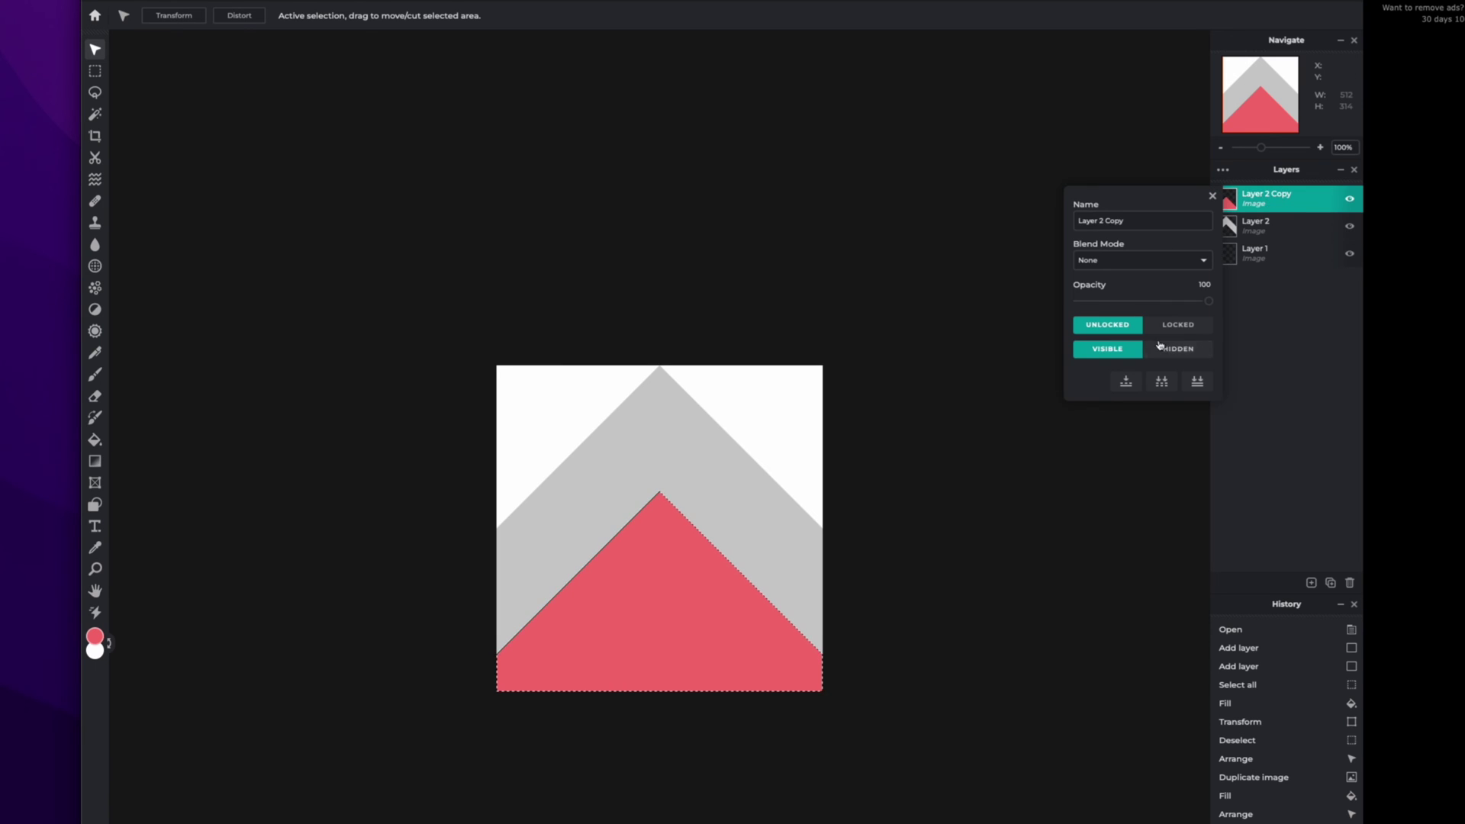
pyautogui.click(1349, 583)
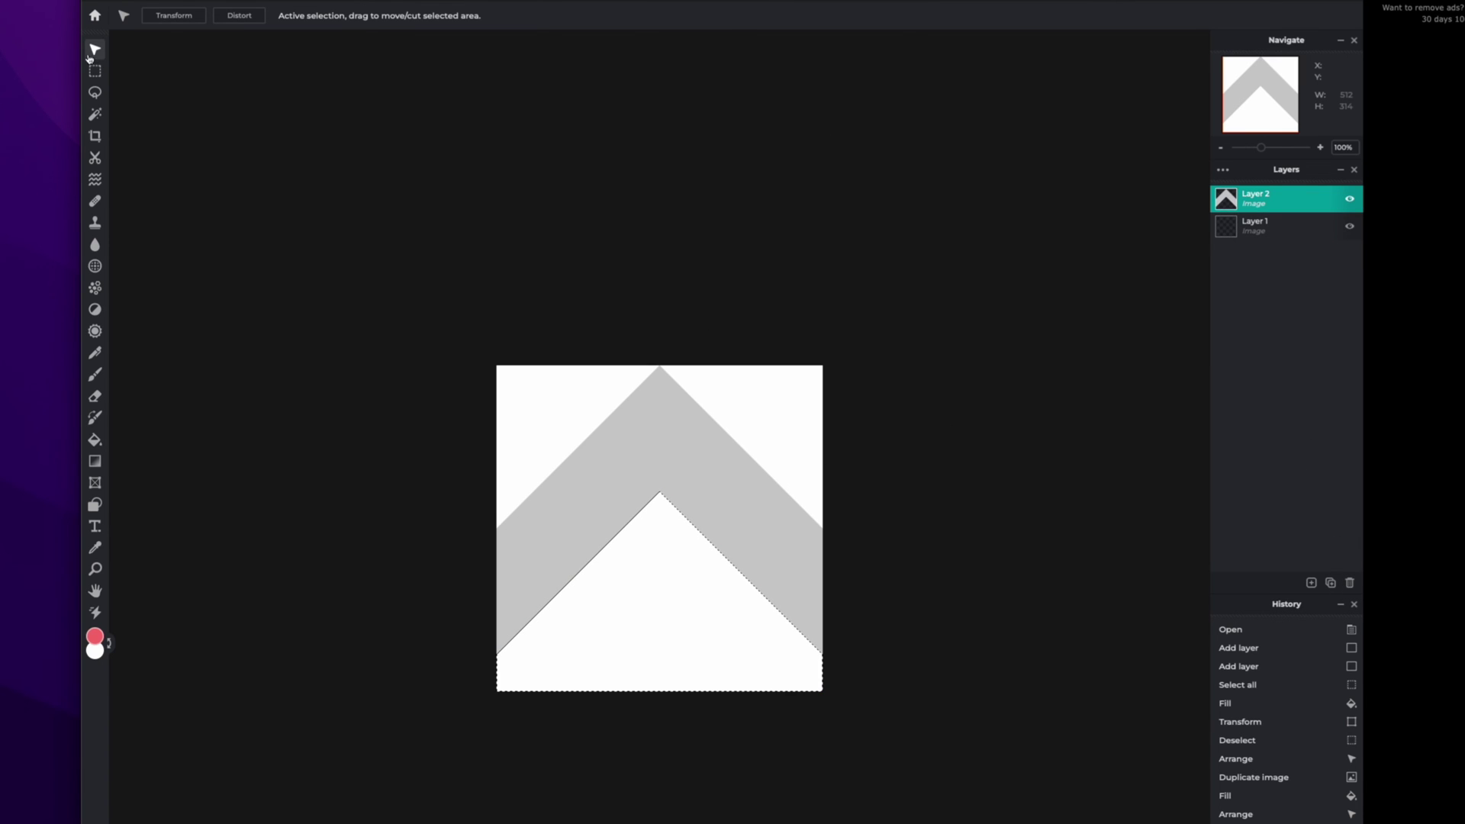
pyautogui.click(250, 7)
pyautogui.click(260, 47)
pyautogui.click(369, 291)
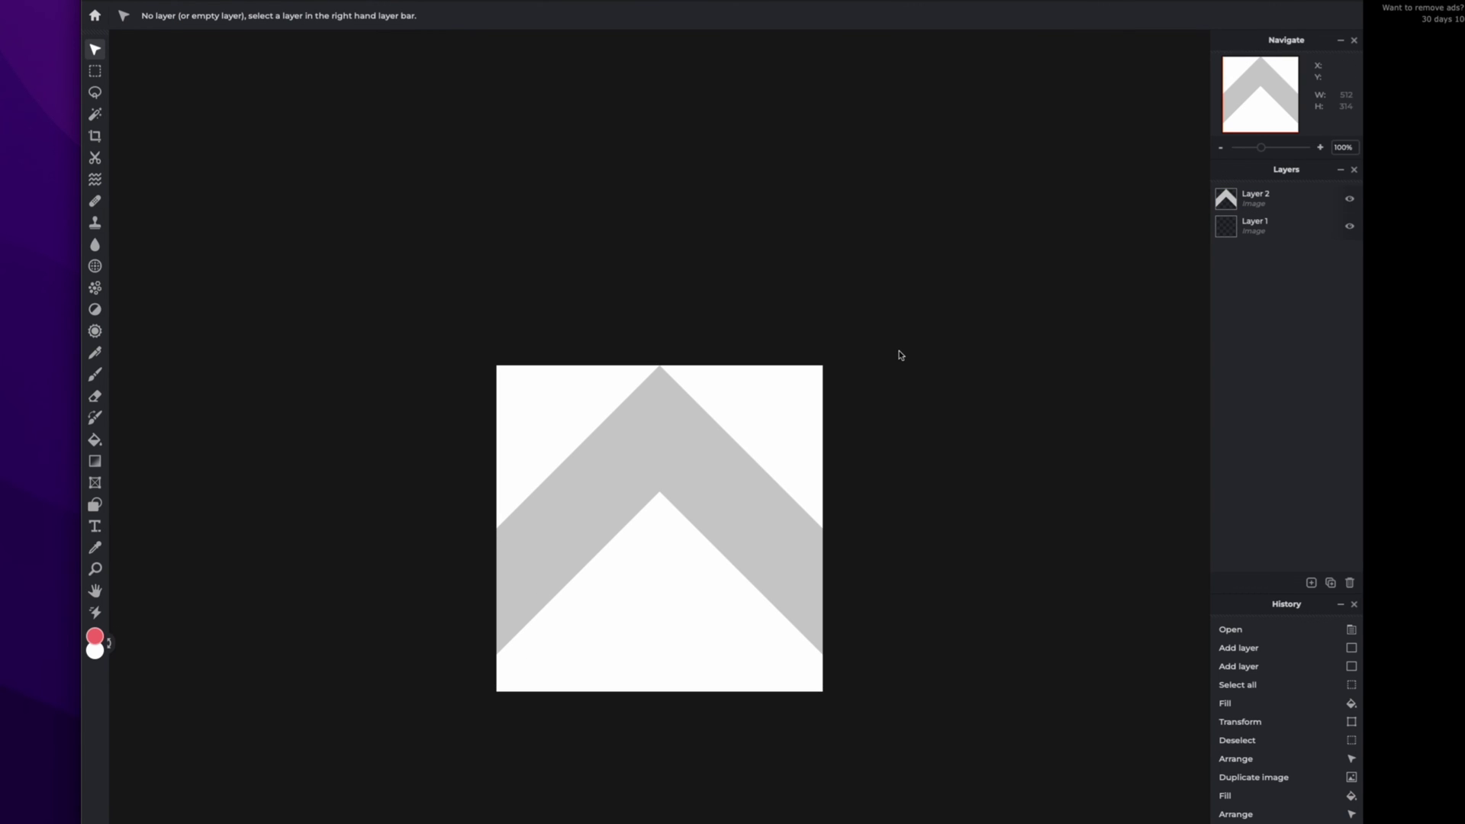
# Step: Refill the chevron on Layer 2 with light grey #D9D9D9
pyautogui.click(651, 437)
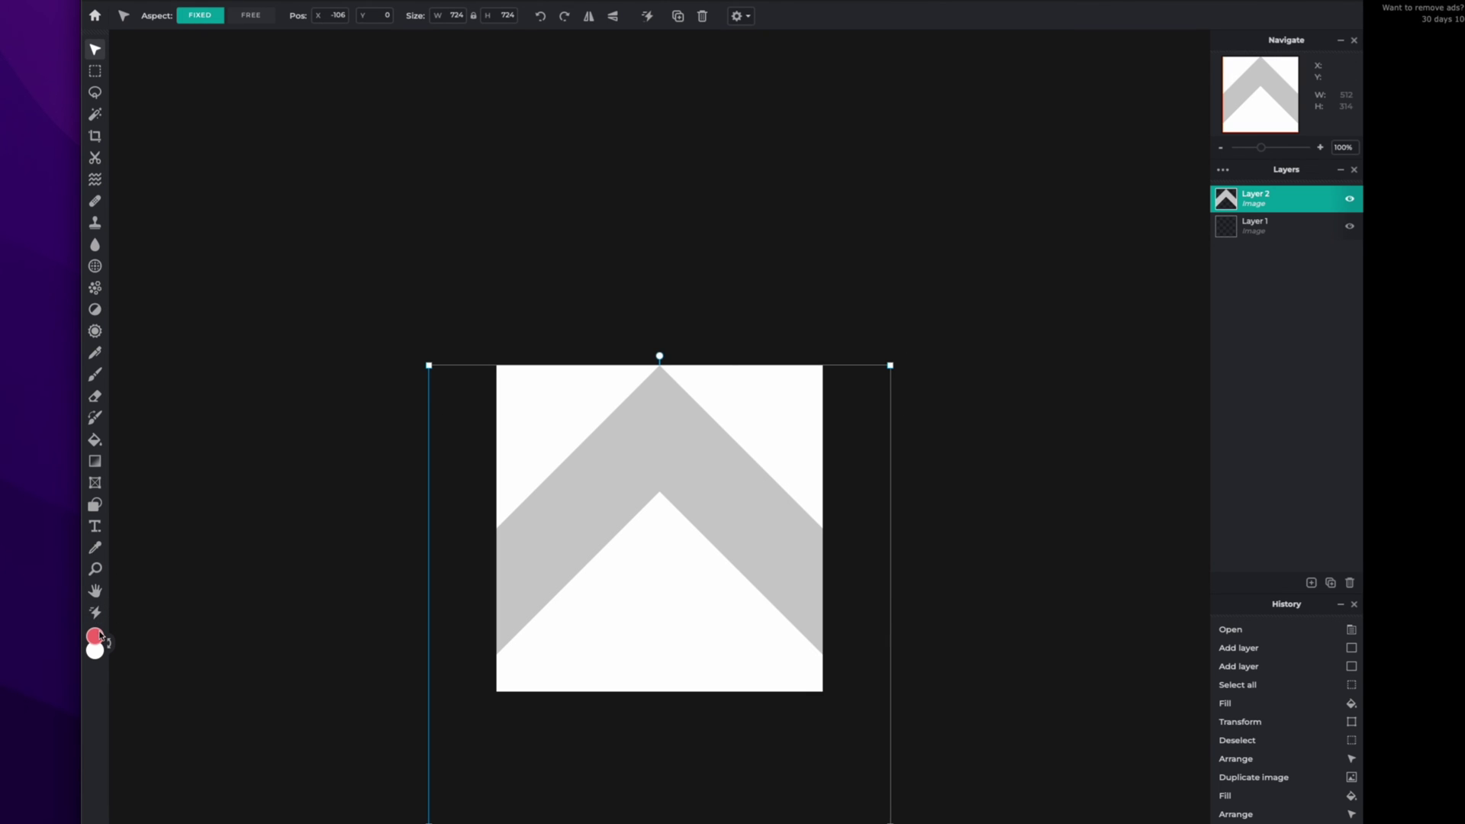
pyautogui.click(96, 636)
pyautogui.click(674, 448)
pyautogui.moveTo(674, 448); pyautogui.dragTo(669, 447)
pyautogui.click(927, 608)
pyautogui.click(94, 440)
pyautogui.click(690, 471)
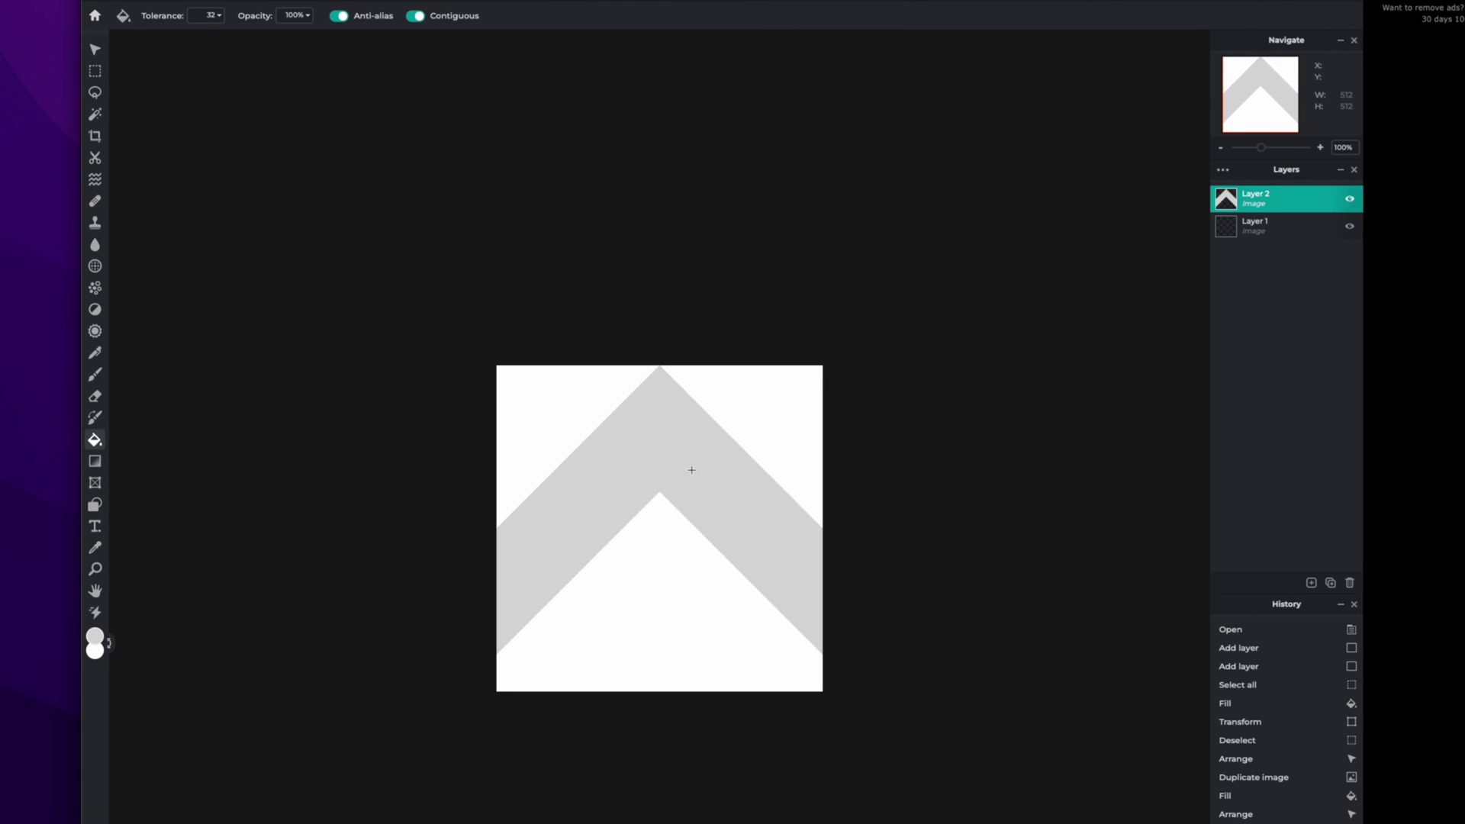
pyautogui.click(405, 287)
# Step: Quick-export the image as PNG and drag Texture.png into Unity's Materials folder
pyautogui.click(114, 2)
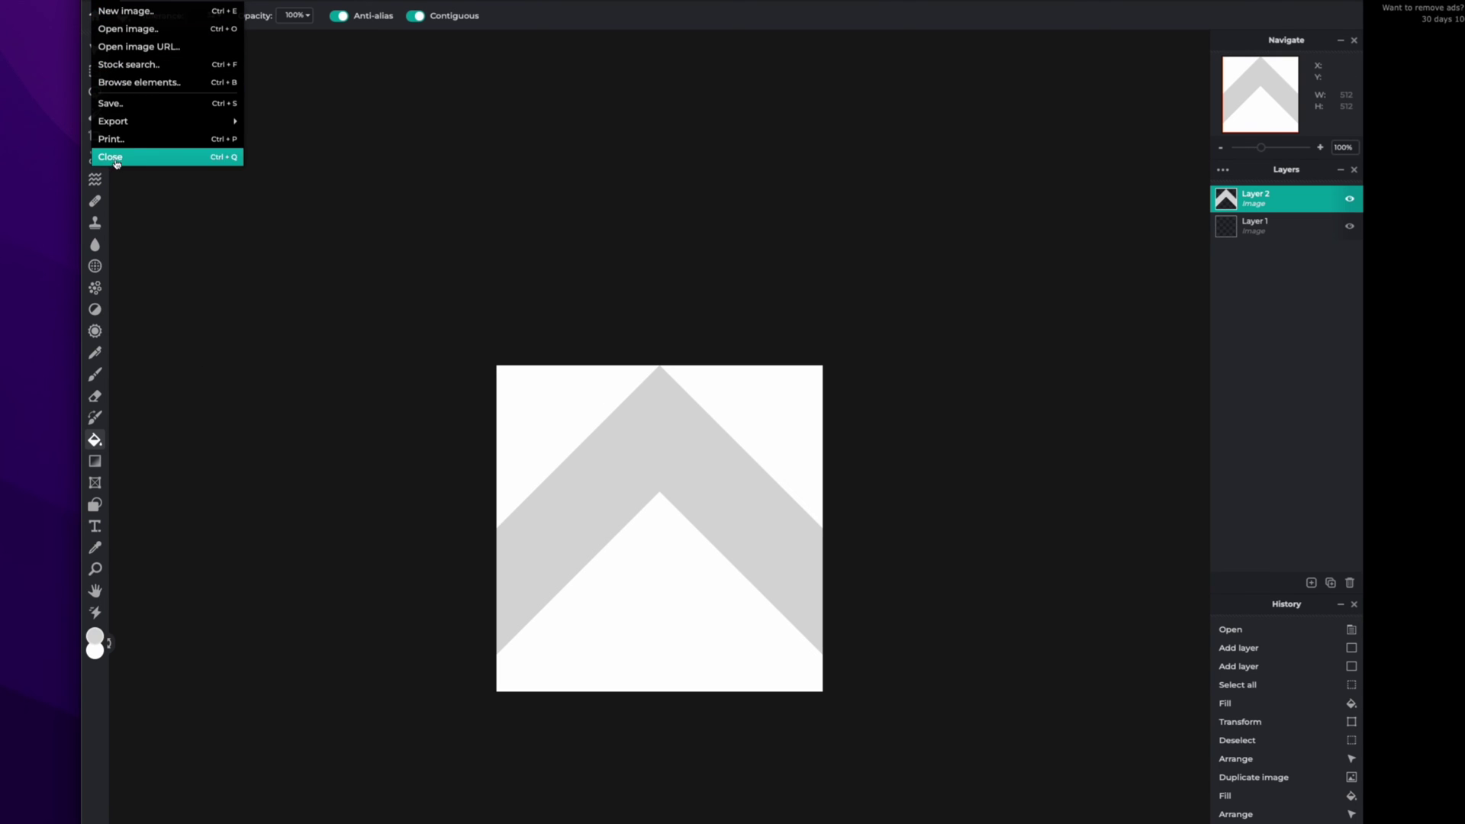
pyautogui.moveTo(164, 124)
pyautogui.click(298, 116)
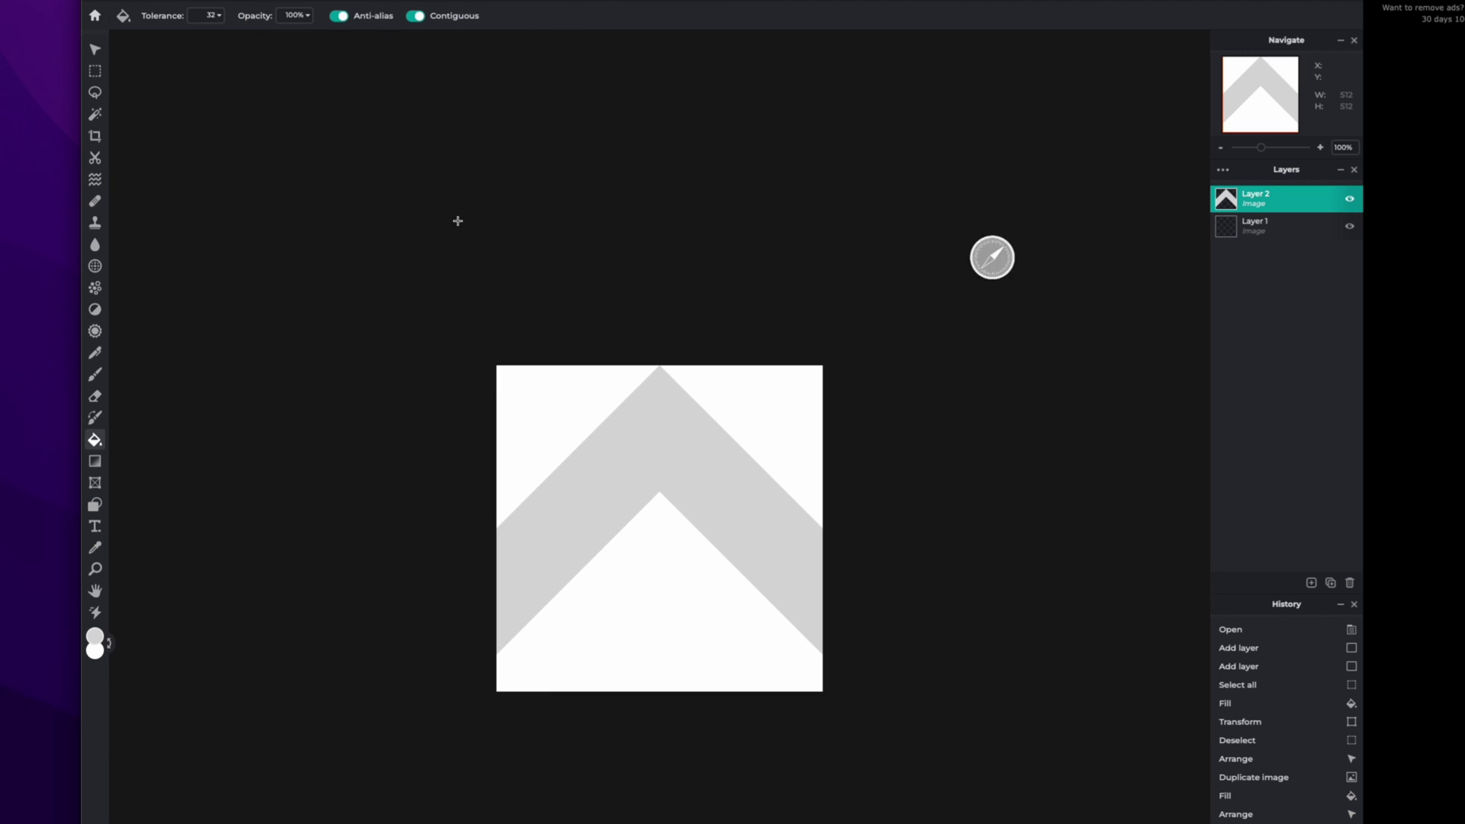
pyautogui.press('super+Tab')
pyautogui.click(1186, 803)
pyautogui.moveTo(1183, 773); pyautogui.dragTo(1036, 532)
# Step: Set the Texture asset's Max Size to 512 and apply the import settings
pyautogui.click(1036, 502)
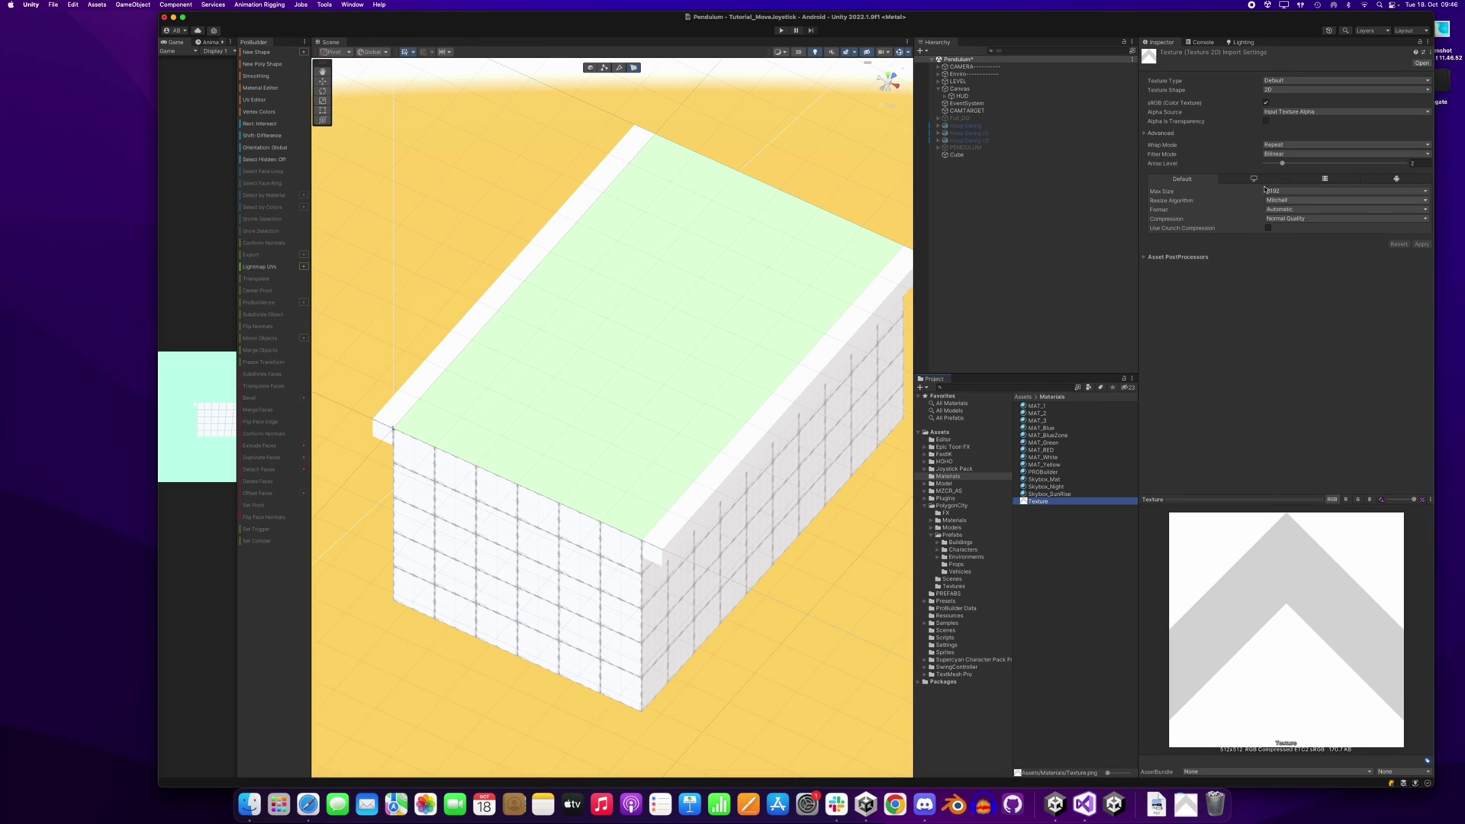
pyautogui.click(1276, 191)
pyautogui.click(1289, 172)
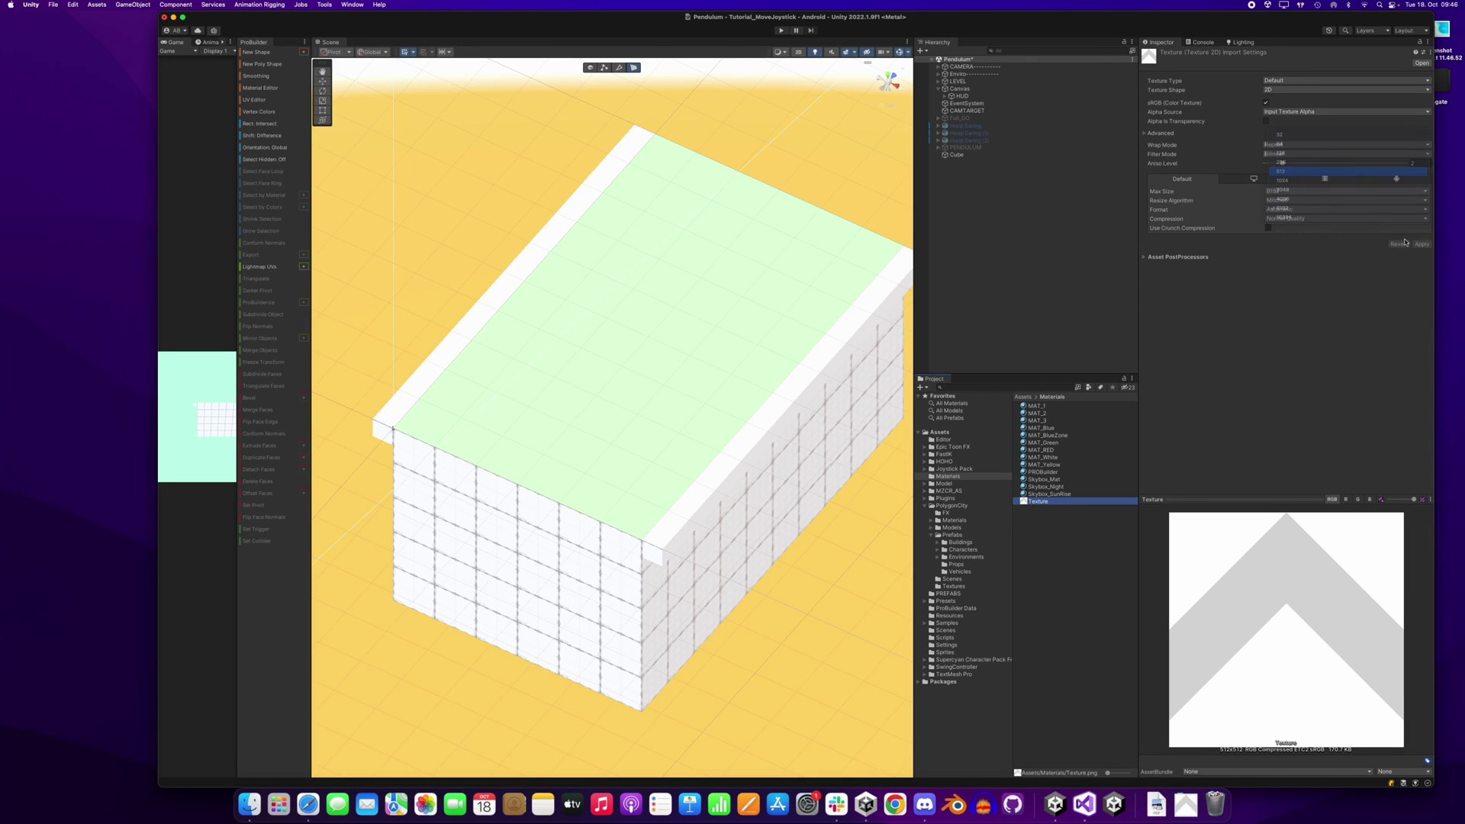
pyautogui.click(1421, 244)
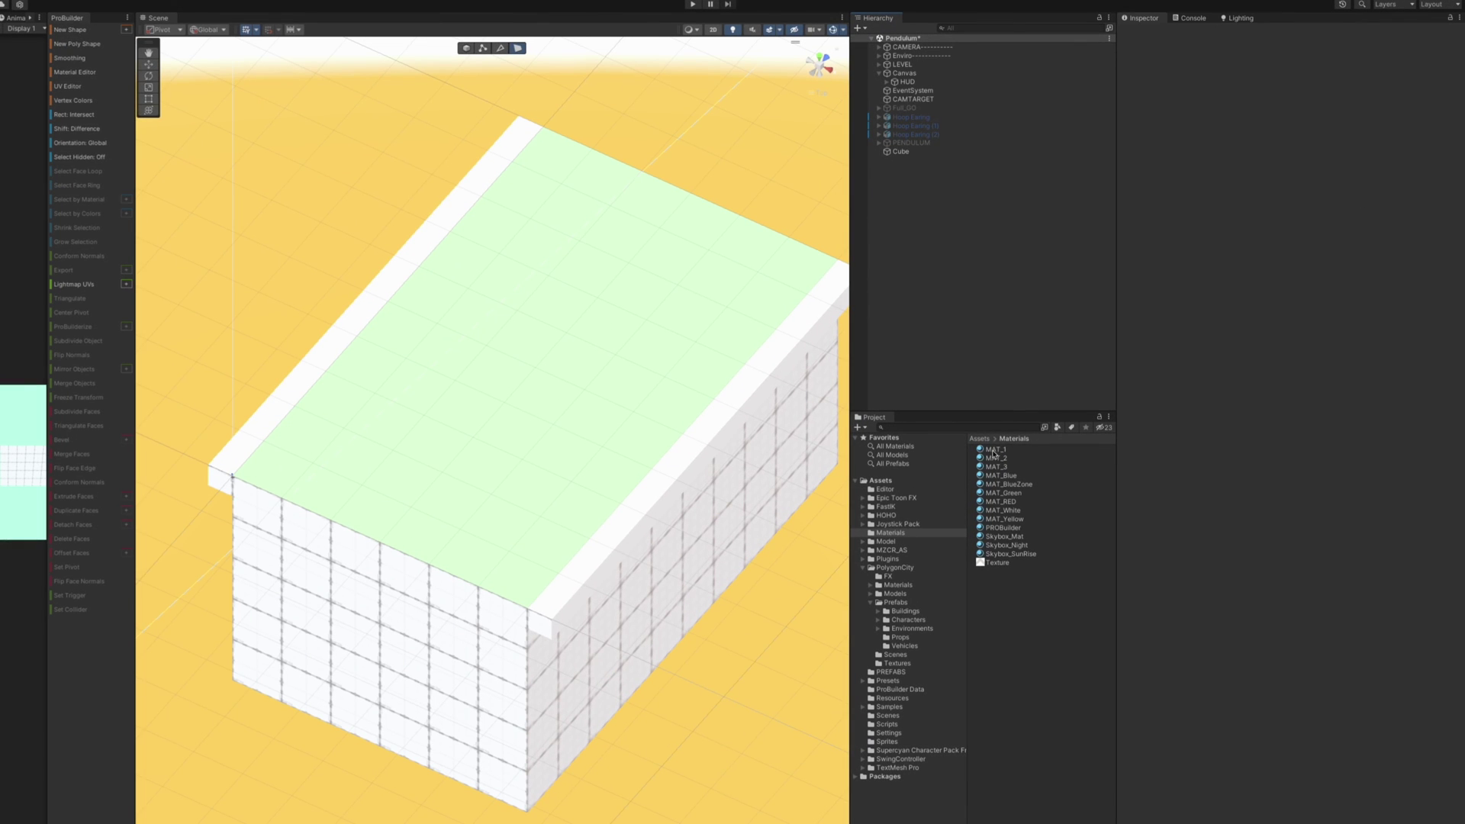
# Step: Assign Texture as MAT_1's Base Map so chevrons appear on the block top
pyautogui.click(1037, 407)
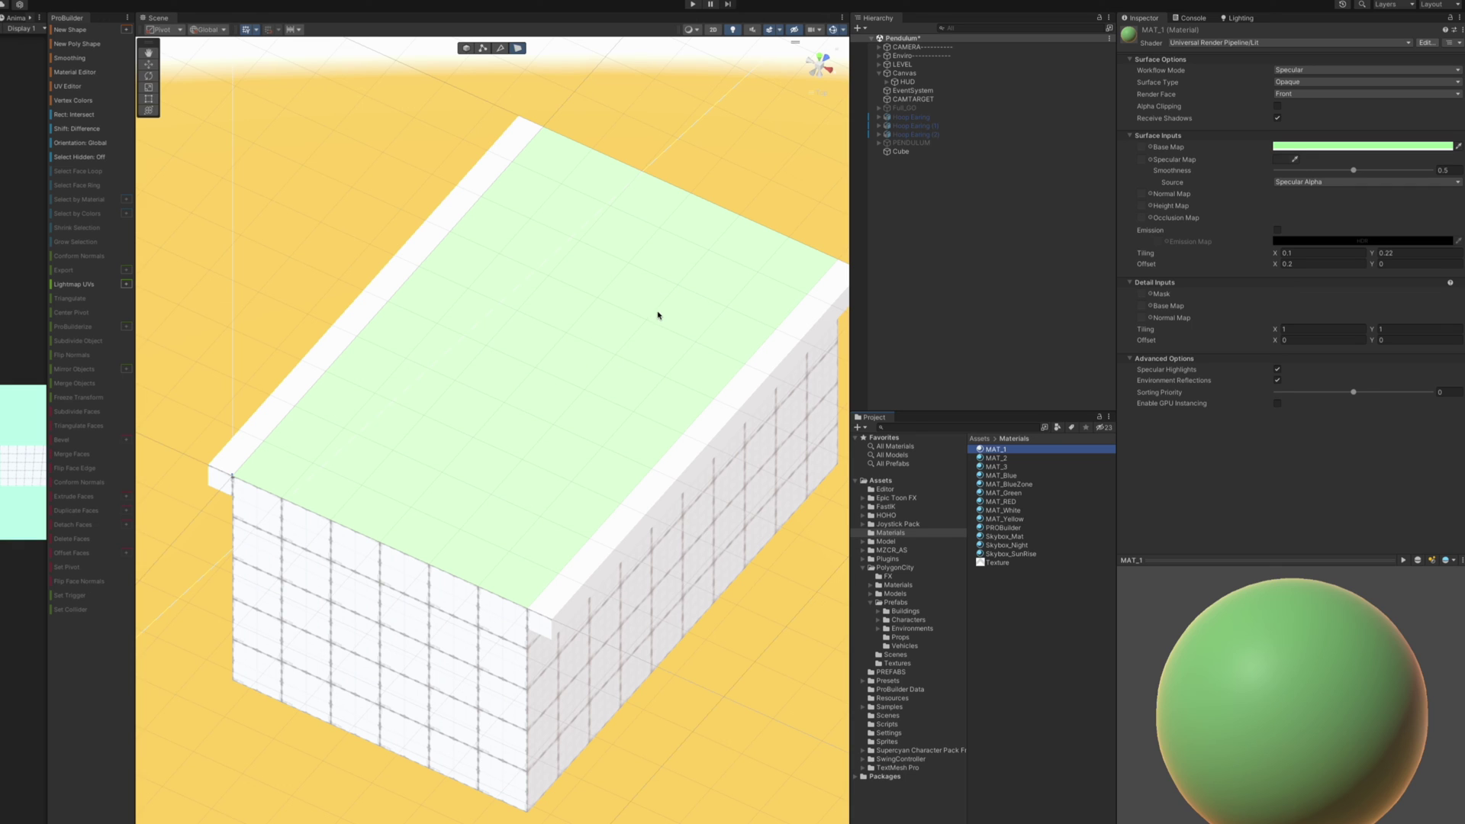
pyautogui.moveTo(984, 562); pyautogui.dragTo(1160, 149)
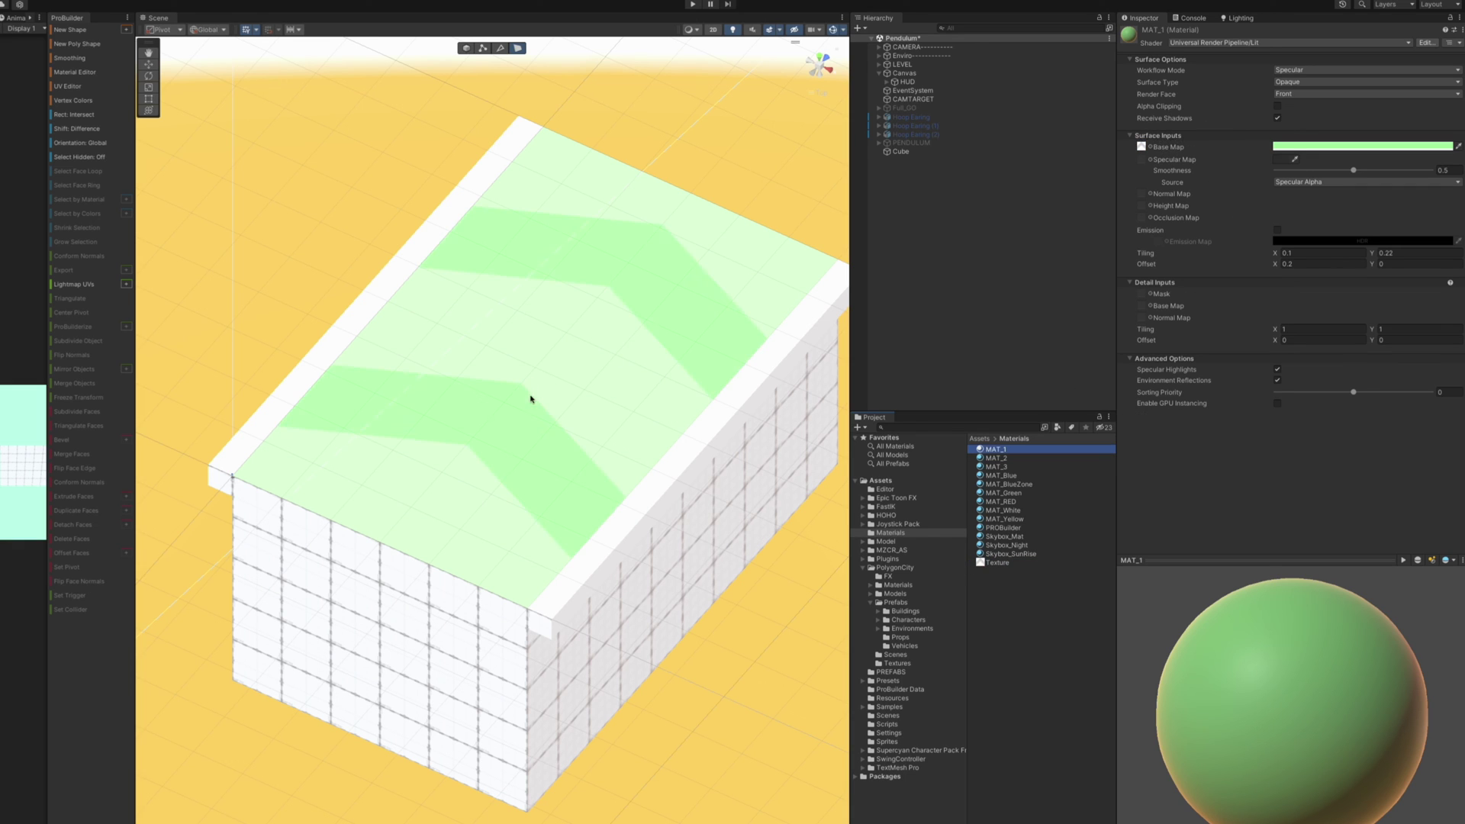
pyautogui.moveTo(598, 379)
pyautogui.keyDown('alt'); pyautogui.mouseDown()
pyautogui.moveTo(702, 323)
pyautogui.moveTo(647, 288)
pyautogui.moveTo(392, 300)
pyautogui.moveTo(649, 405)
pyautogui.moveTo(484, 255)
pyautogui.moveTo(648, 445)
pyautogui.moveTo(601, 405)
pyautogui.mouseUp(); pyautogui.keyUp('alt')
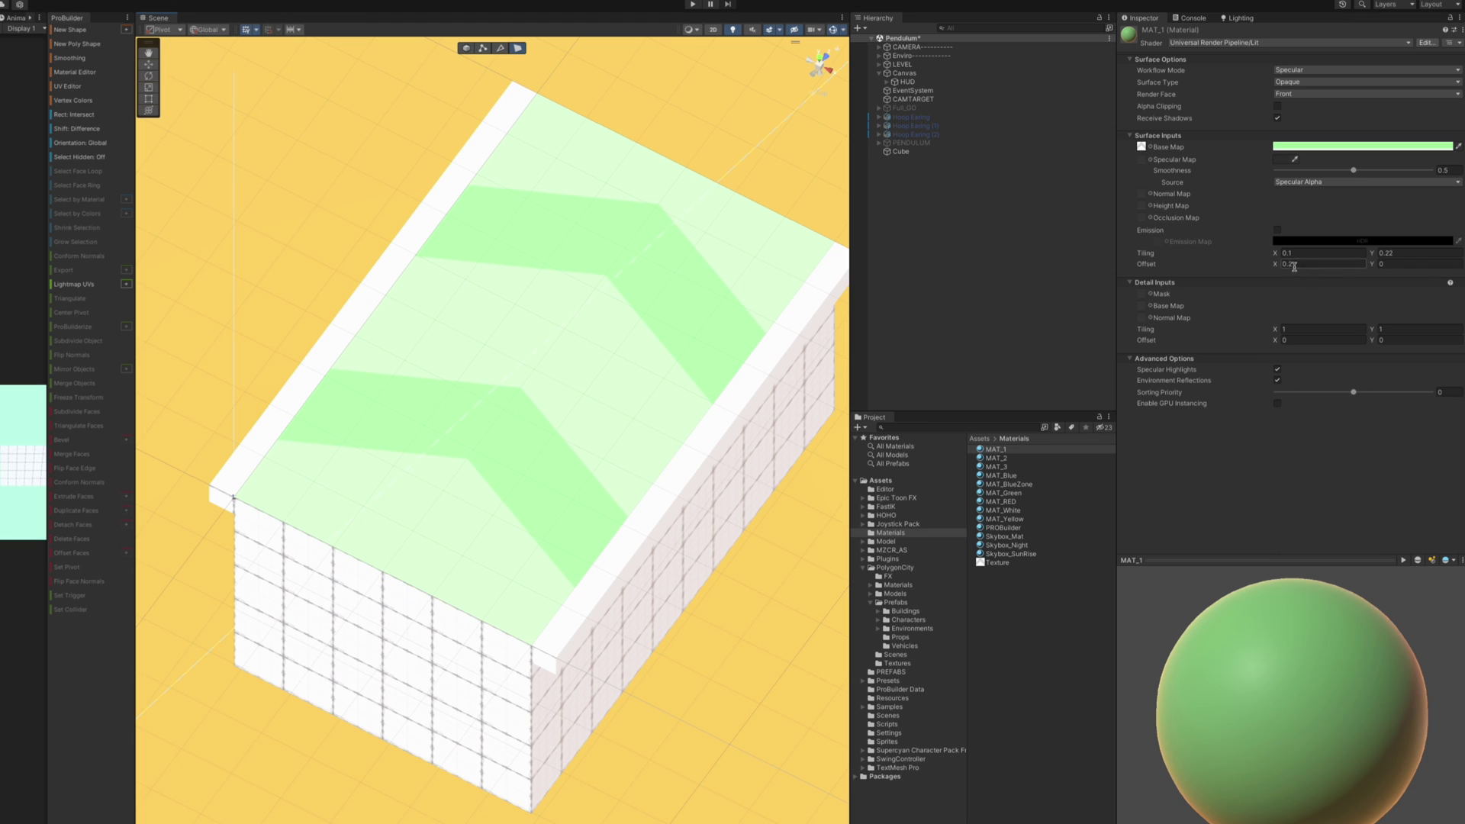
# Step: Try base map tiling 1 by 1 with X offset 1 on MAT_1
pyautogui.click(1344, 253)
pyautogui.write('1')
pyautogui.press('Tab')
pyautogui.write('1')
pyautogui.click(1324, 264)
pyautogui.write('1')
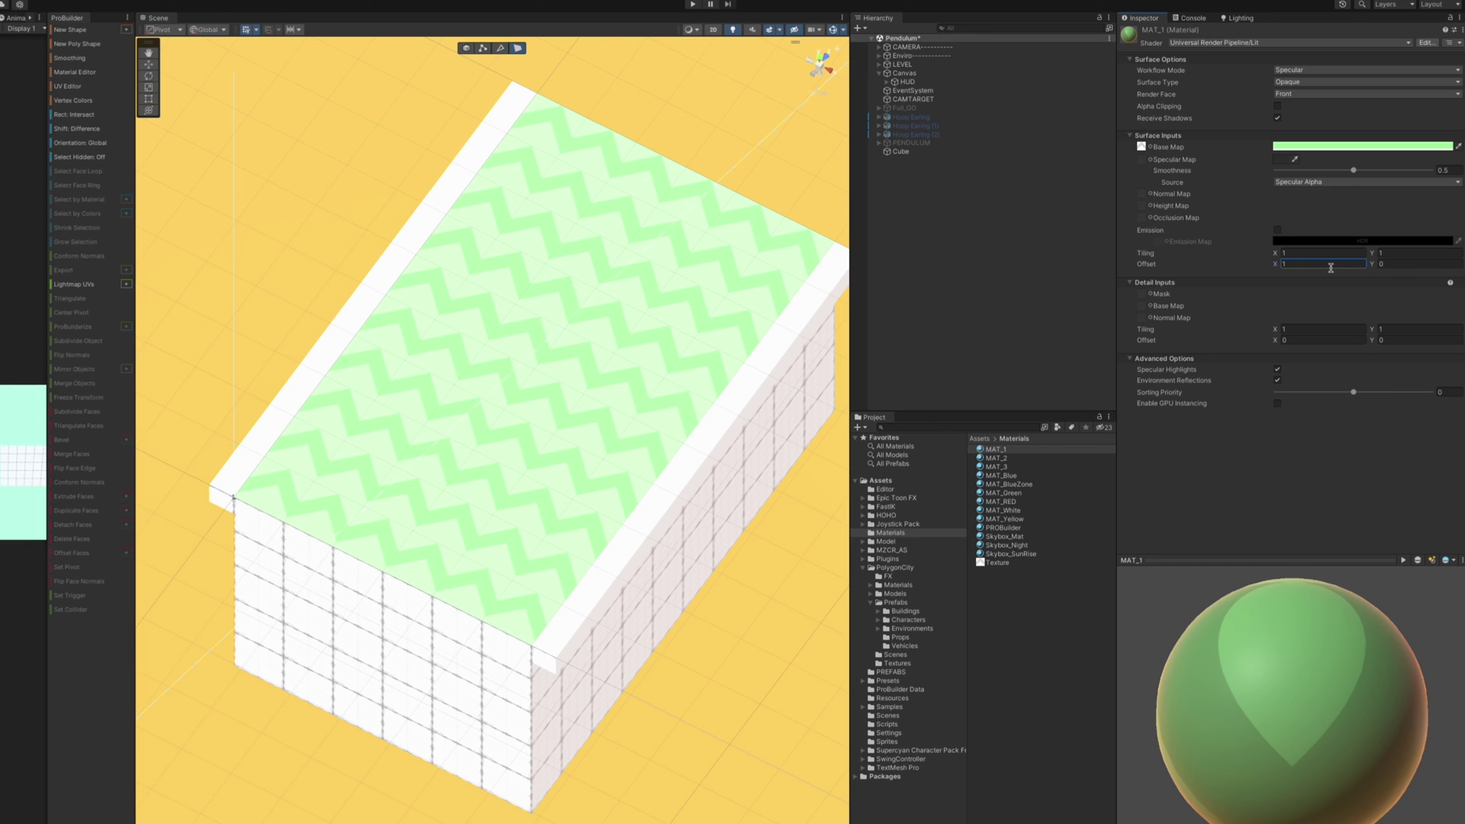
# Step: Set MAT_1's base map tiling to 0.1 by 0.1
pyautogui.click(1307, 256)
pyautogui.write('.5')
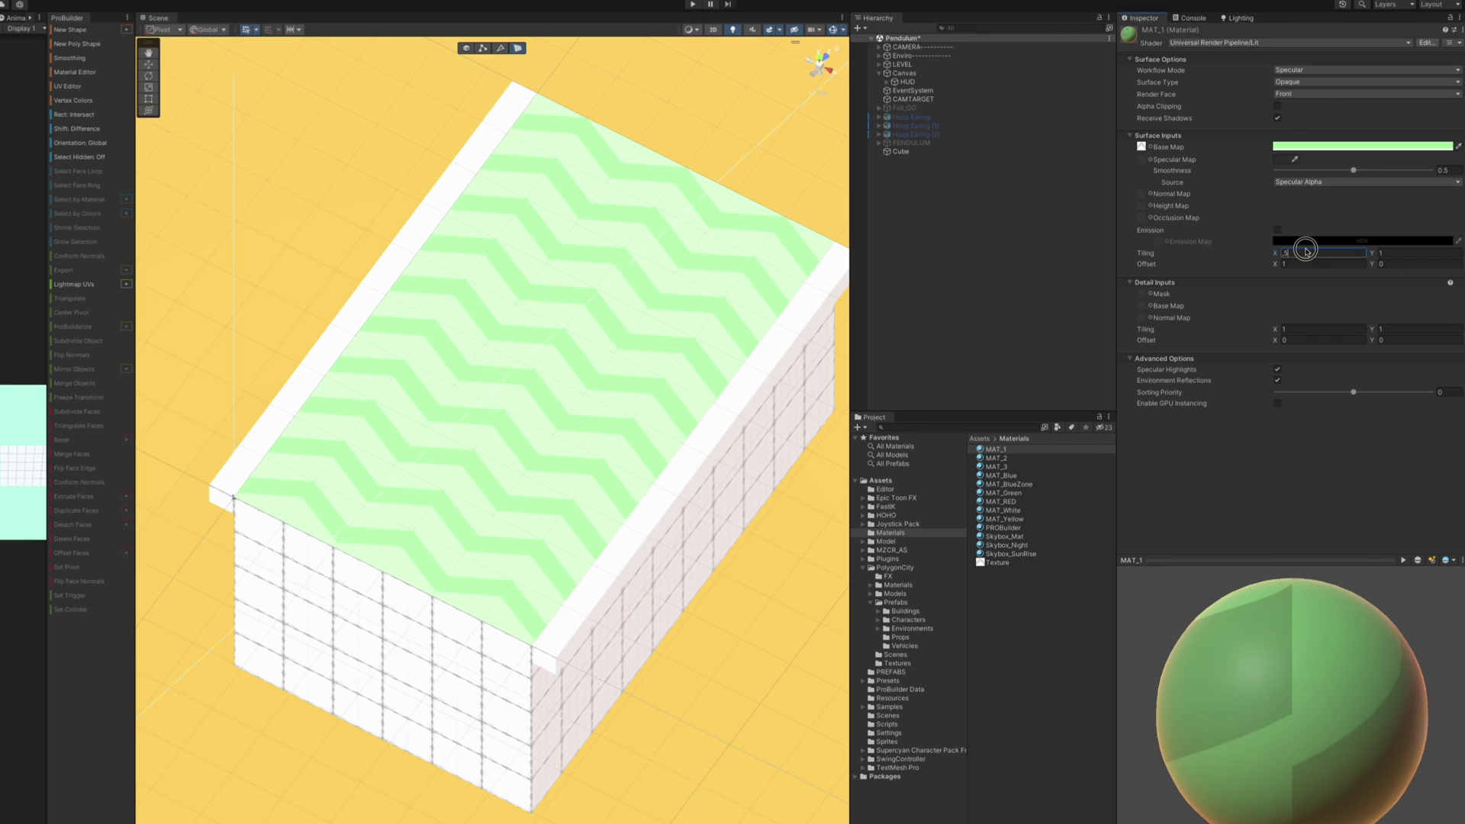
pyautogui.press('BackSpace')
pyautogui.write('2')
pyautogui.press('BackSpace')
pyautogui.write('1')
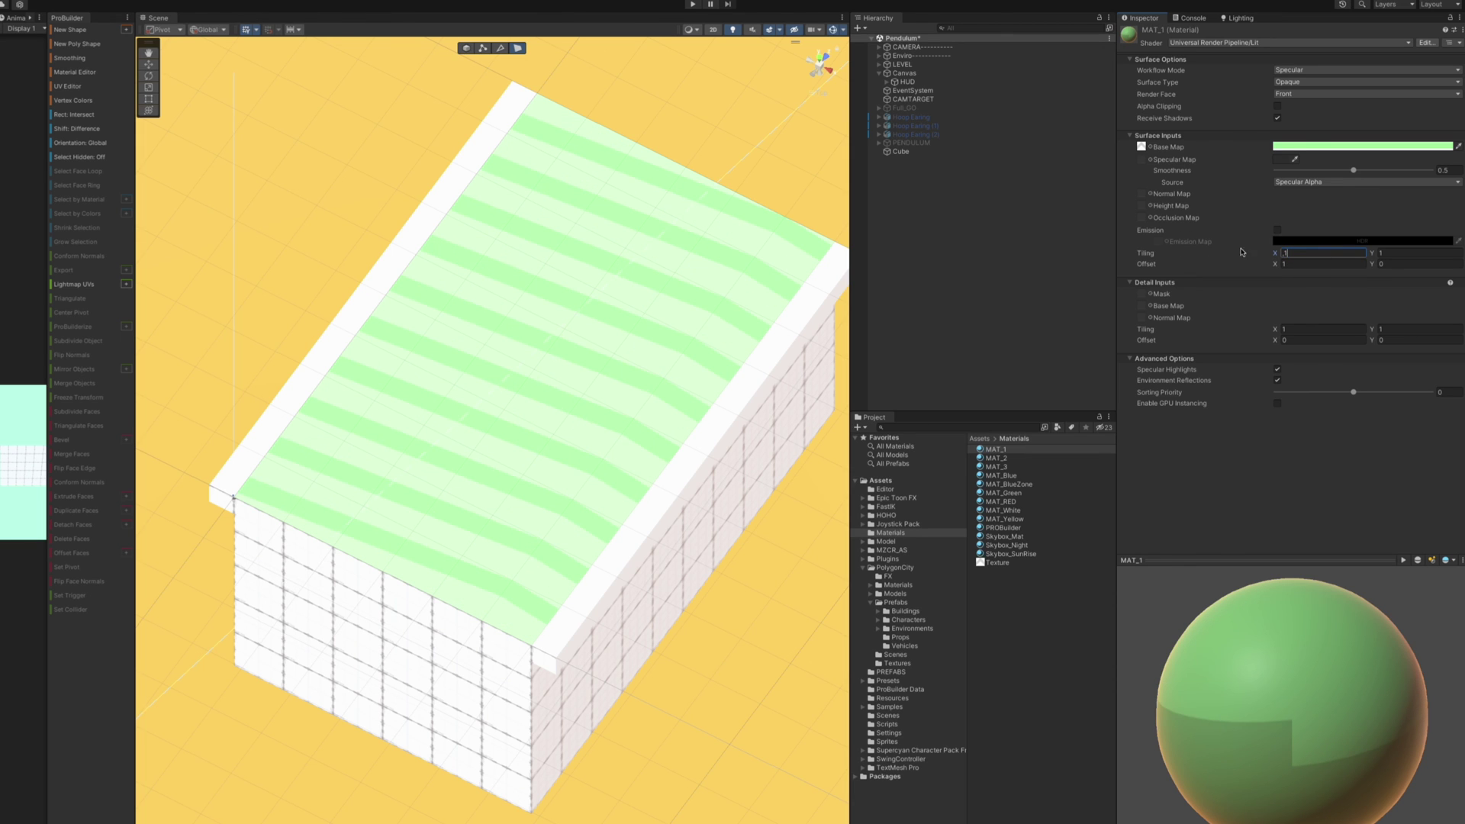
pyautogui.click(1411, 253)
pyautogui.write('.1')
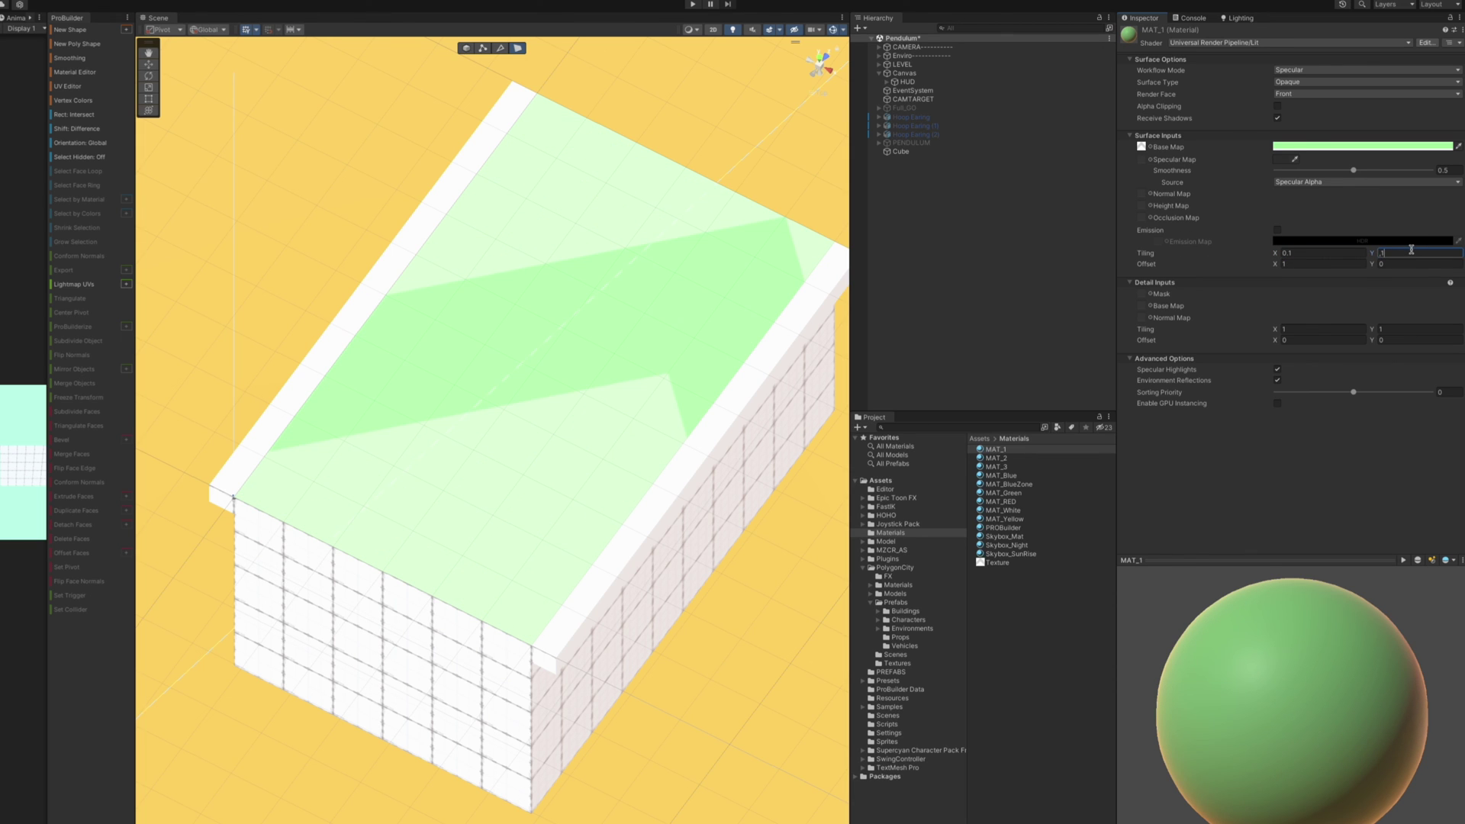
pyautogui.press('BackSpace')
pyautogui.write('2')
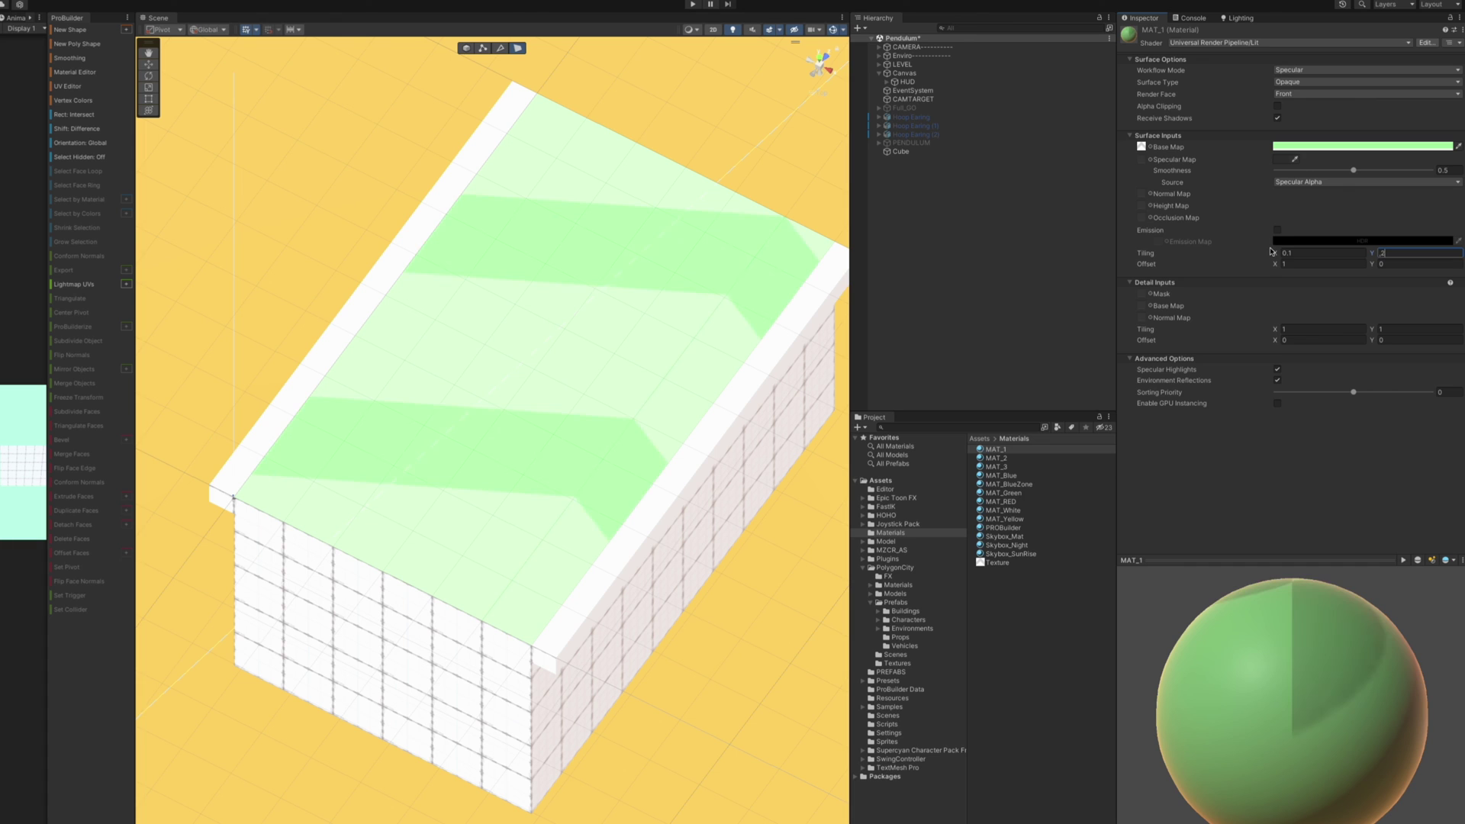
pyautogui.press('BackSpace')
pyautogui.write('1')
# Step: Set MAT_1's base map X offset to 0.2
pyautogui.click(1302, 263)
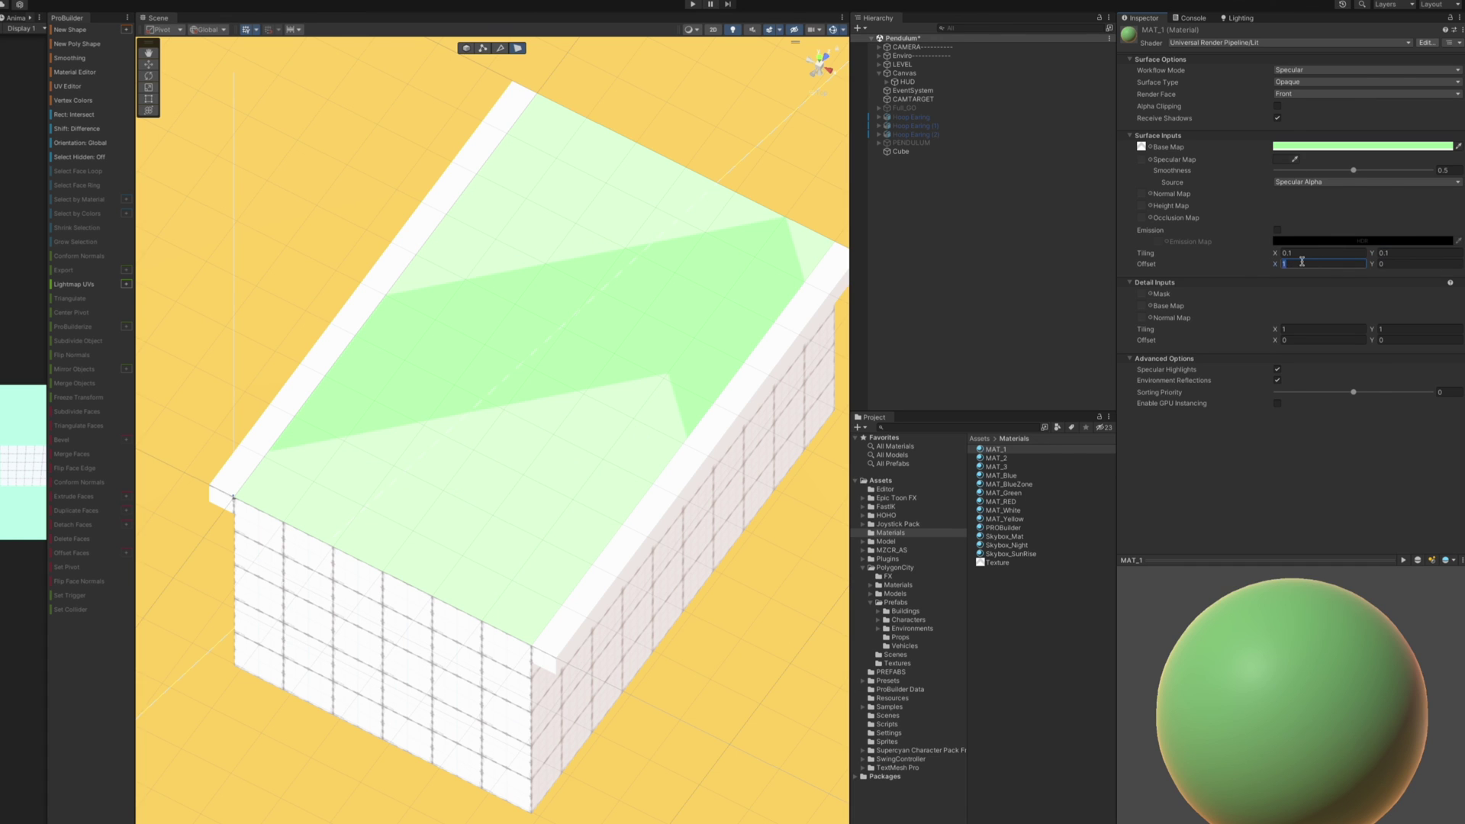
pyautogui.write('.1')
pyautogui.press('BackSpace')
pyautogui.write('2')
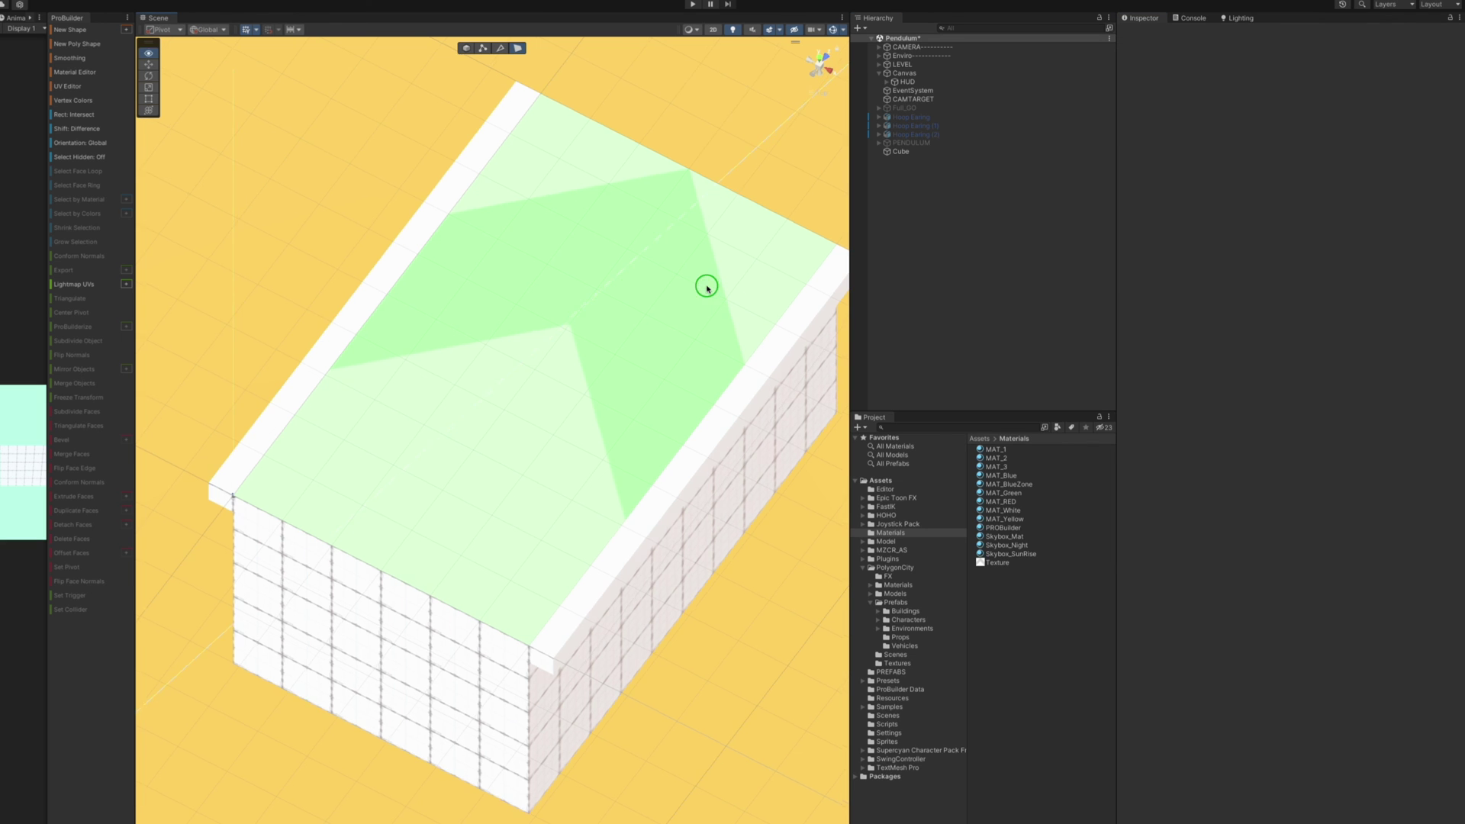
# Step: Slide MAT_1's Y offset to 0.32 to centre the chevron on the block top
pyautogui.keyDown('alt'); pyautogui.moveTo(696, 281); pyautogui.dragTo(713, 215); pyautogui.keyUp('alt')
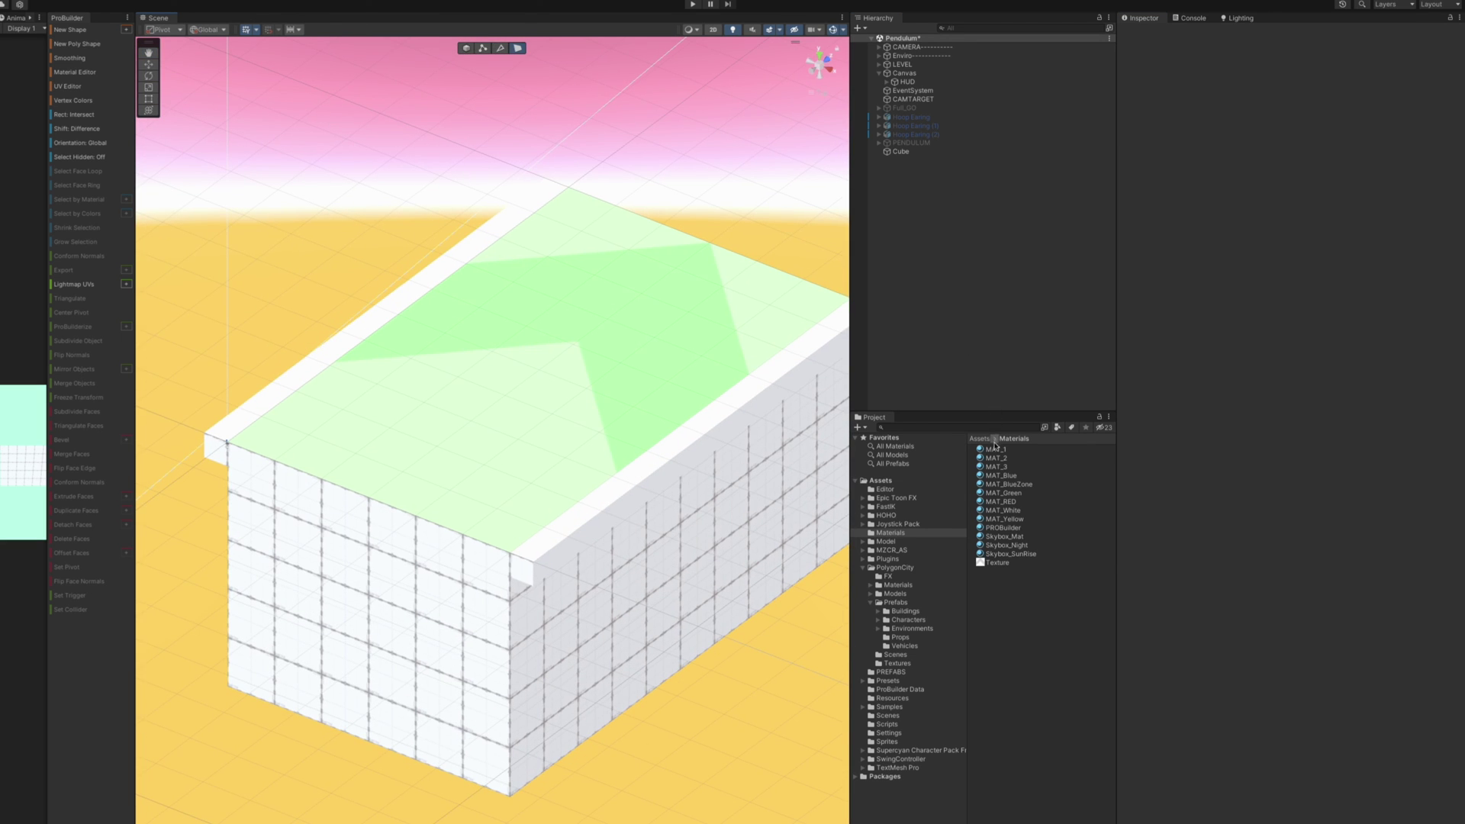
pyautogui.click(996, 449)
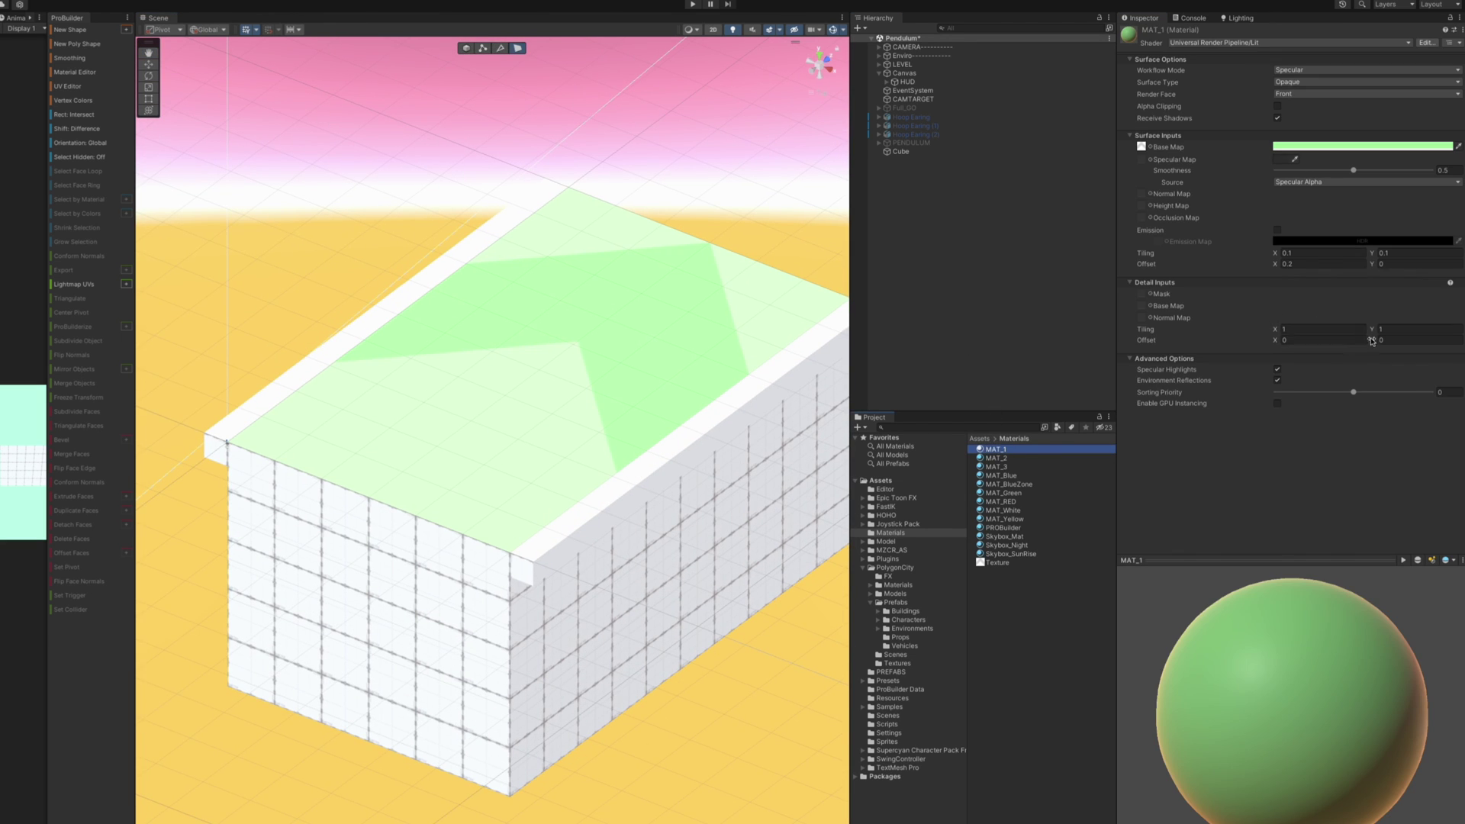
pyautogui.moveTo(1371, 336)
pyautogui.mouseDown()
pyautogui.moveTo(1338, 336)
pyautogui.moveTo(1420, 342)
pyautogui.moveTo(1333, 340)
pyautogui.moveTo(1392, 339)
pyautogui.mouseUp()
pyautogui.moveTo(1373, 266); pyautogui.dragTo(1371, 265)
# Step: Select the Cube block and duplicate it as Cube (1)
pyautogui.click(962, 253)
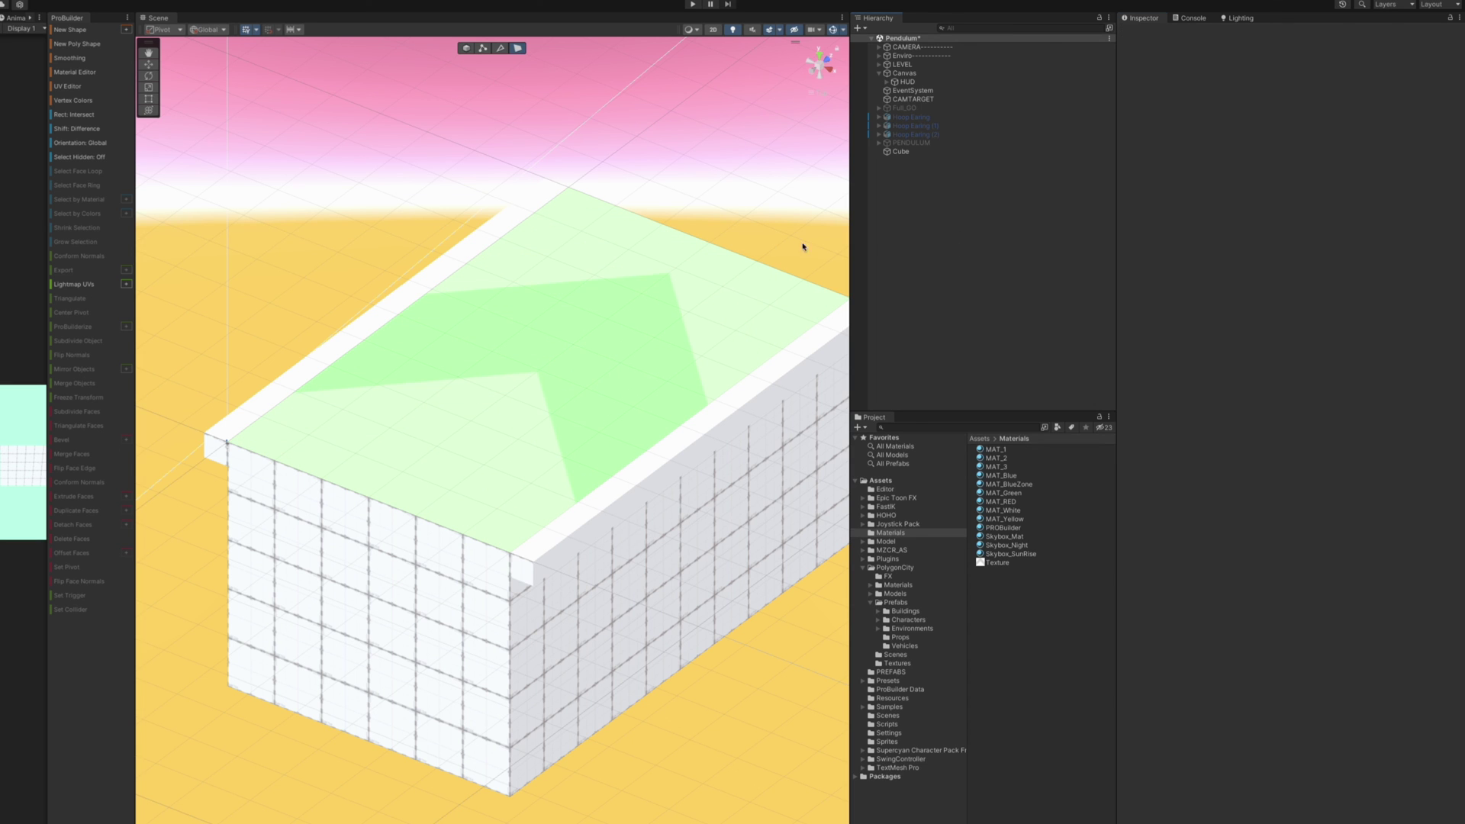
pyautogui.keyDown('alt'); pyautogui.moveTo(702, 236); pyautogui.dragTo(634, 229); pyautogui.keyUp('alt')
pyautogui.doubleClick(892, 153)
pyautogui.hotkey('ctrl', 'd')
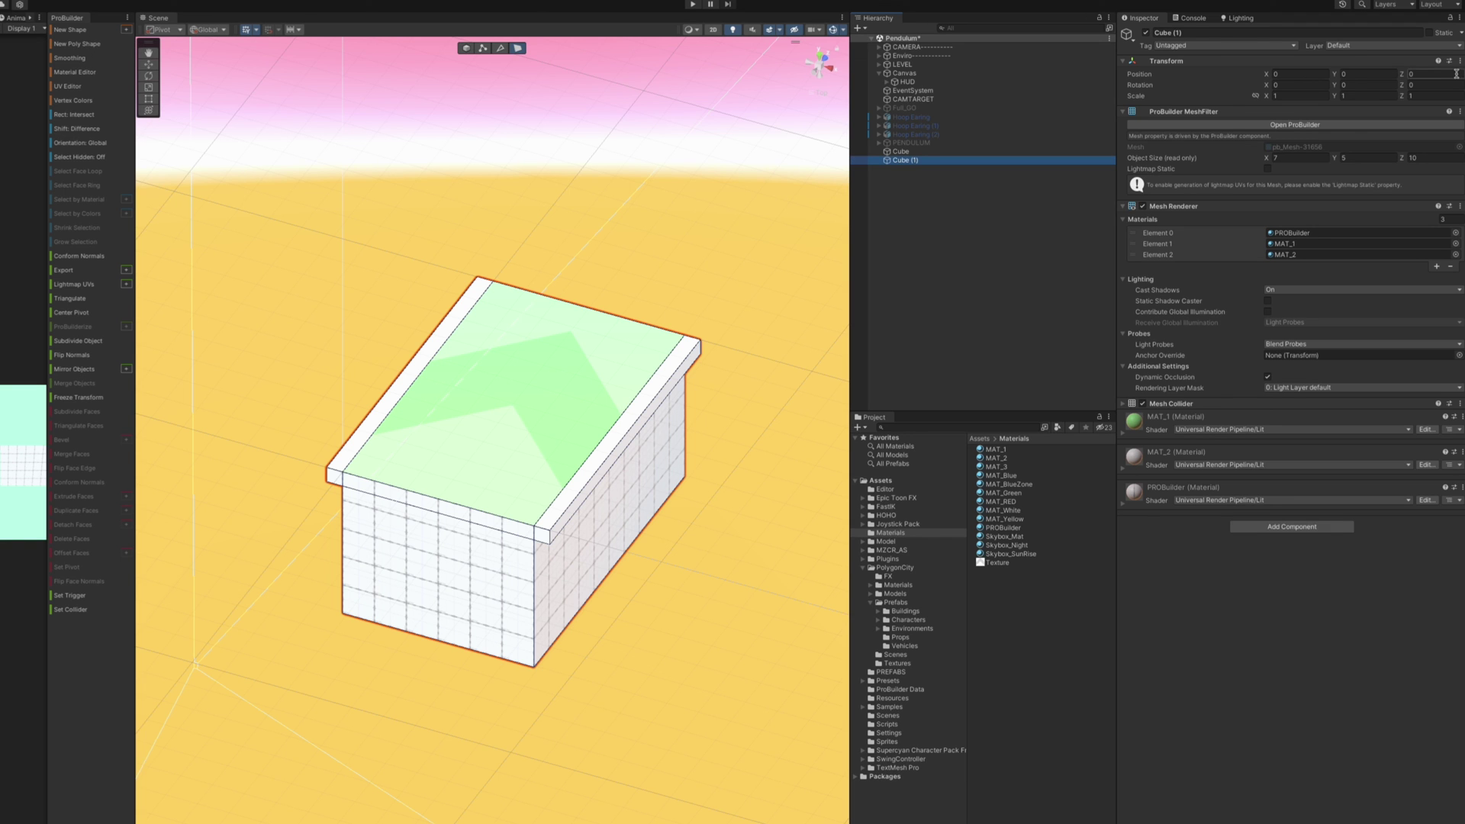
# Step: Set Cube (1)'s Position Z to 10, placing it end to end with Cube
pyautogui.click(1430, 74)
pyautogui.write('10')
pyautogui.click(905, 277)
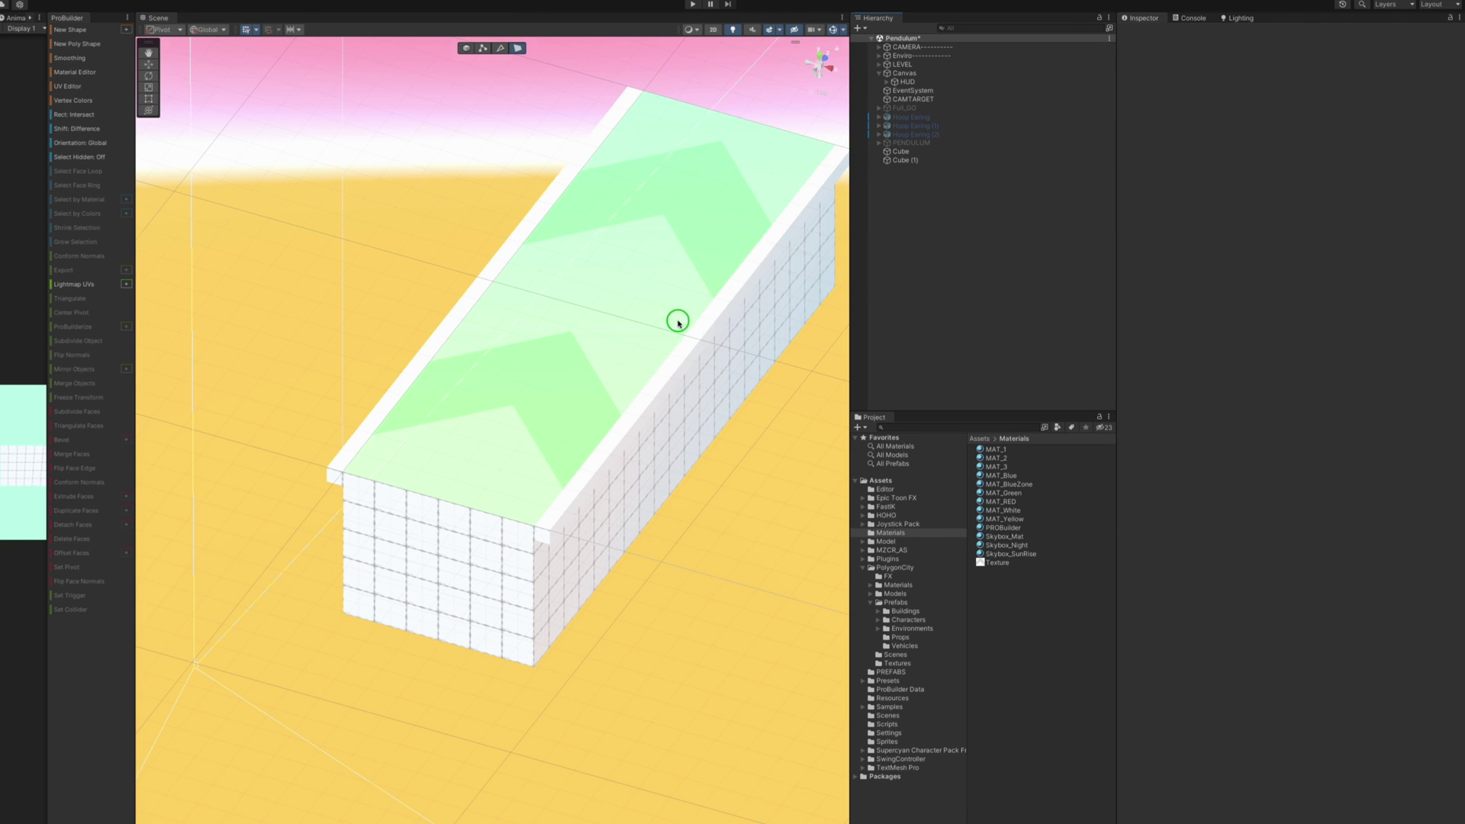
pyautogui.keyDown('alt'); pyautogui.moveTo(676, 320); pyautogui.dragTo(637, 317); pyautogui.keyUp('alt')
pyautogui.moveTo(637, 317); pyautogui.dragTo(567, 364, button='middle')
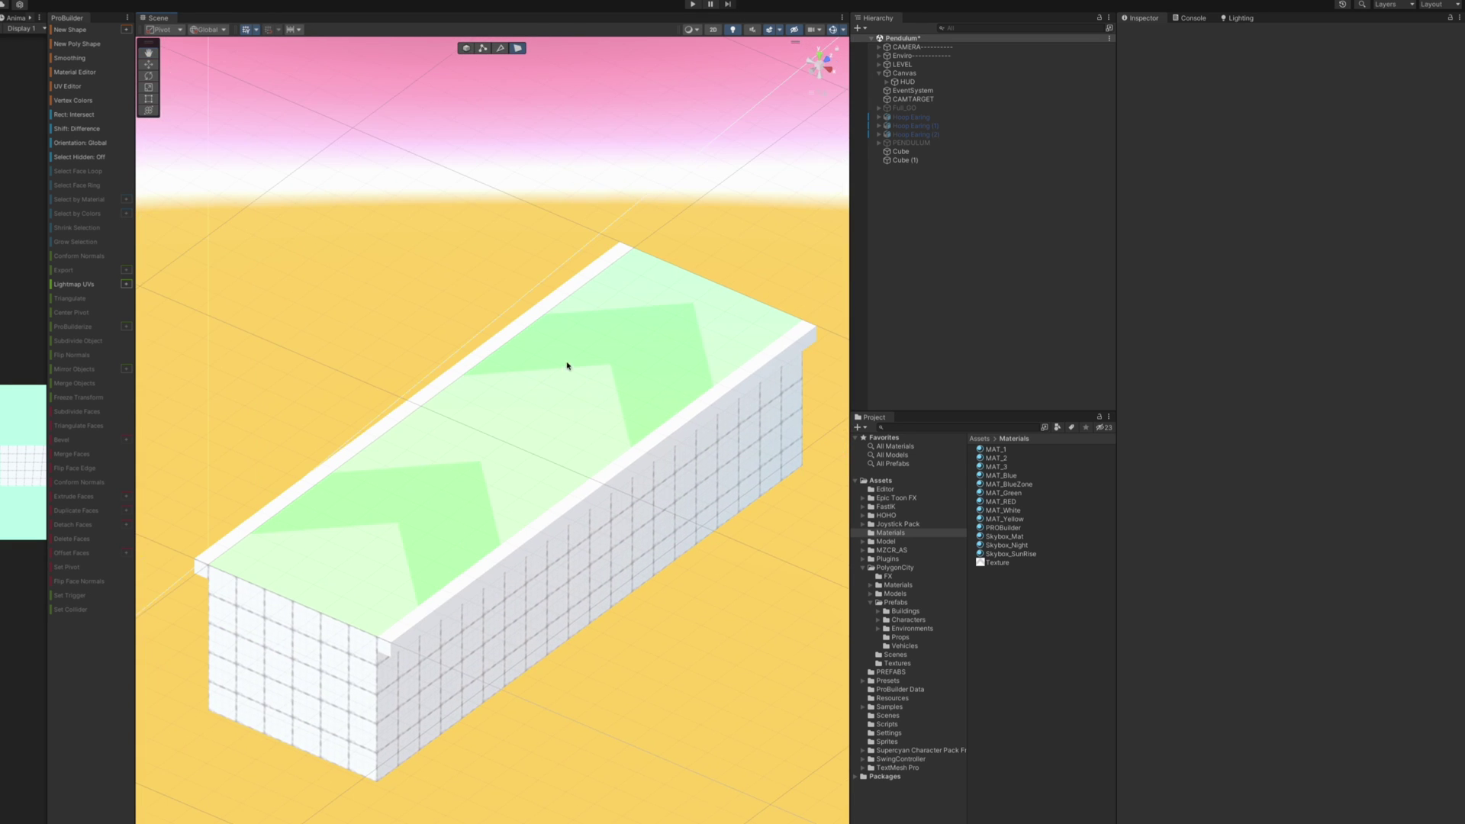